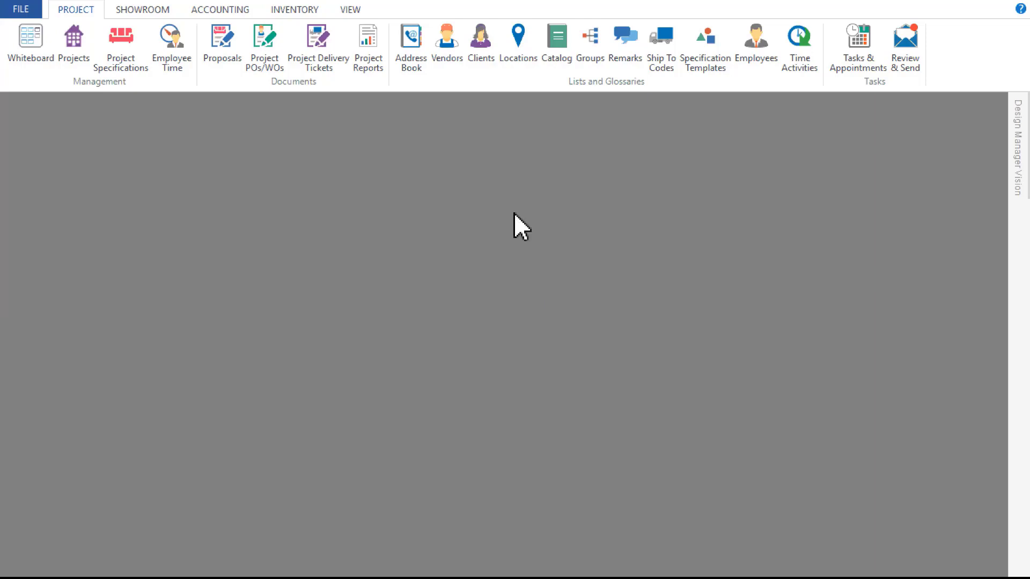
- Examine the client record belonging to the Timeless Town House project in the client glossary, and close the glossary
left_click(487, 40)
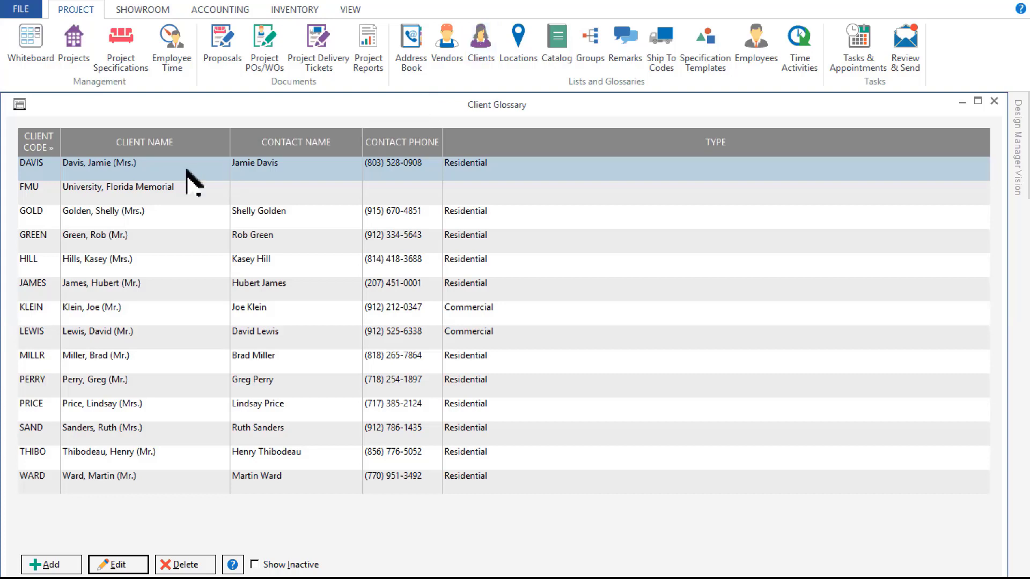
double_click(134, 264)
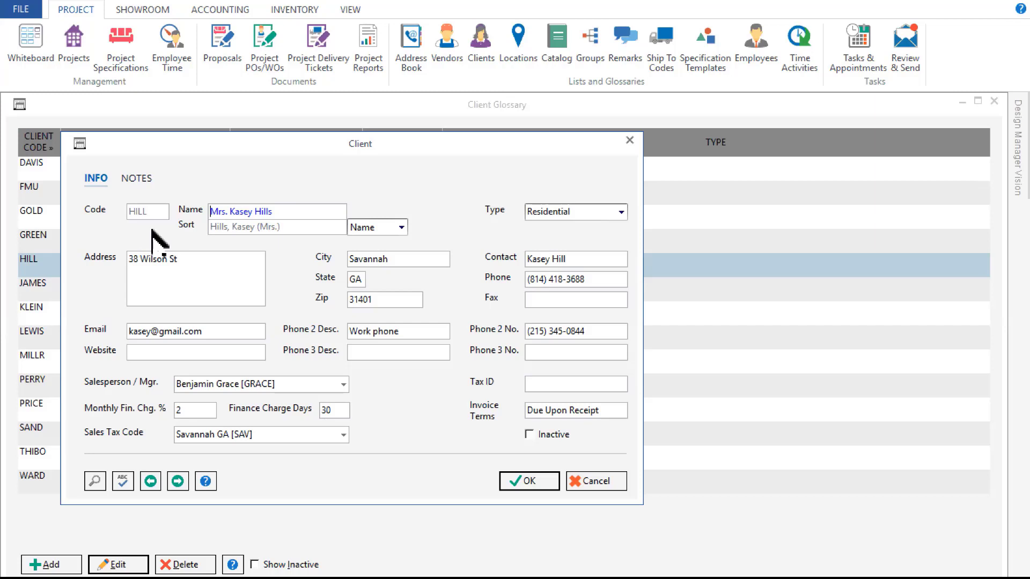
left_click(628, 145)
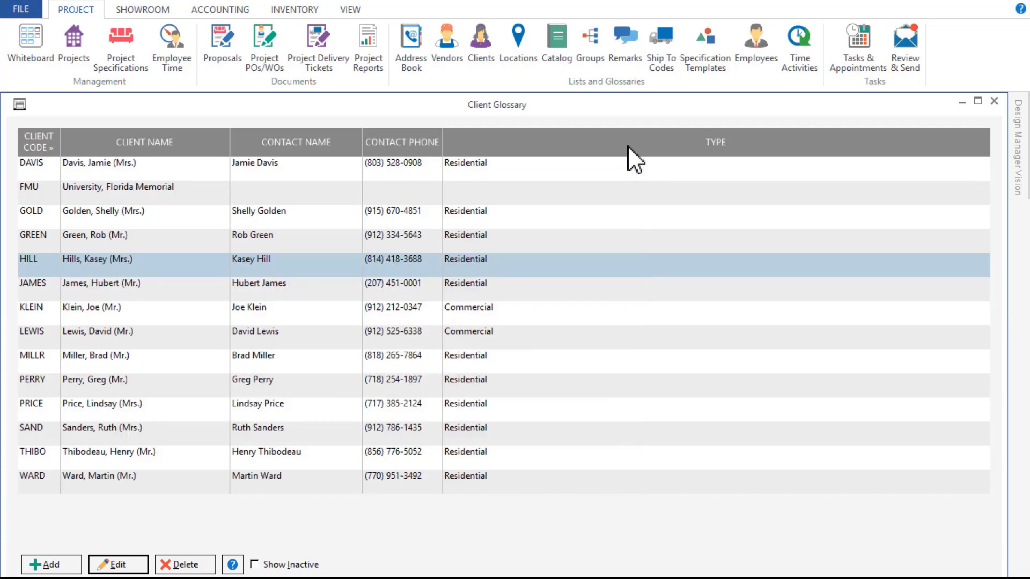
left_click(994, 101)
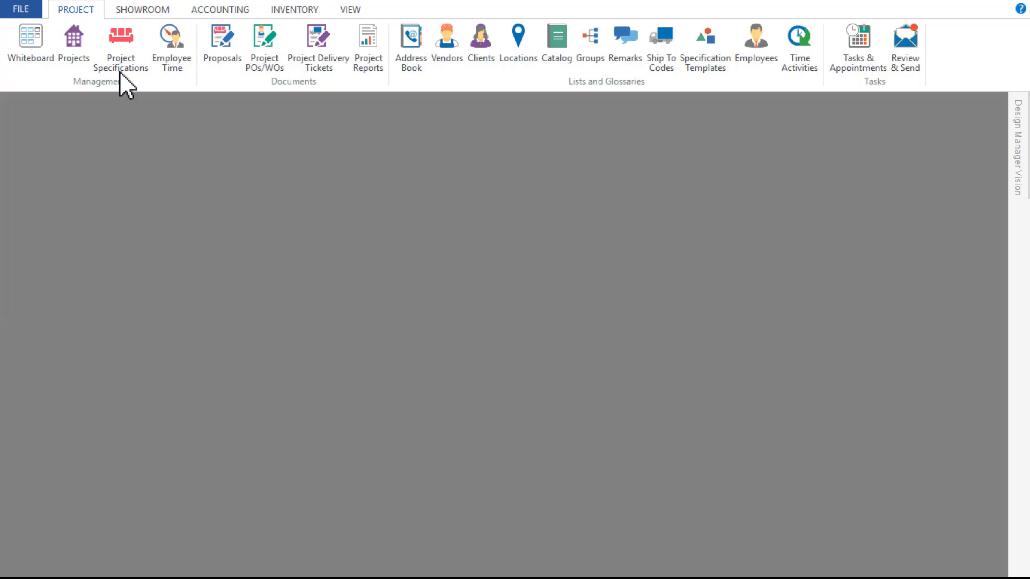
- Open the Timeless Town House project and examine its general information and default settings
left_click(83, 60)
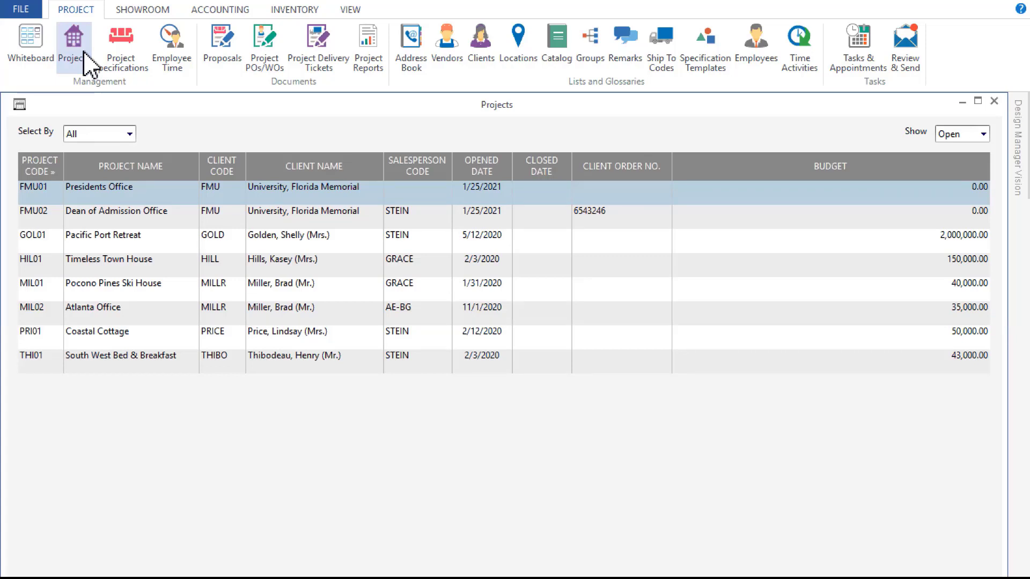
left_click(136, 259)
double_click(139, 258)
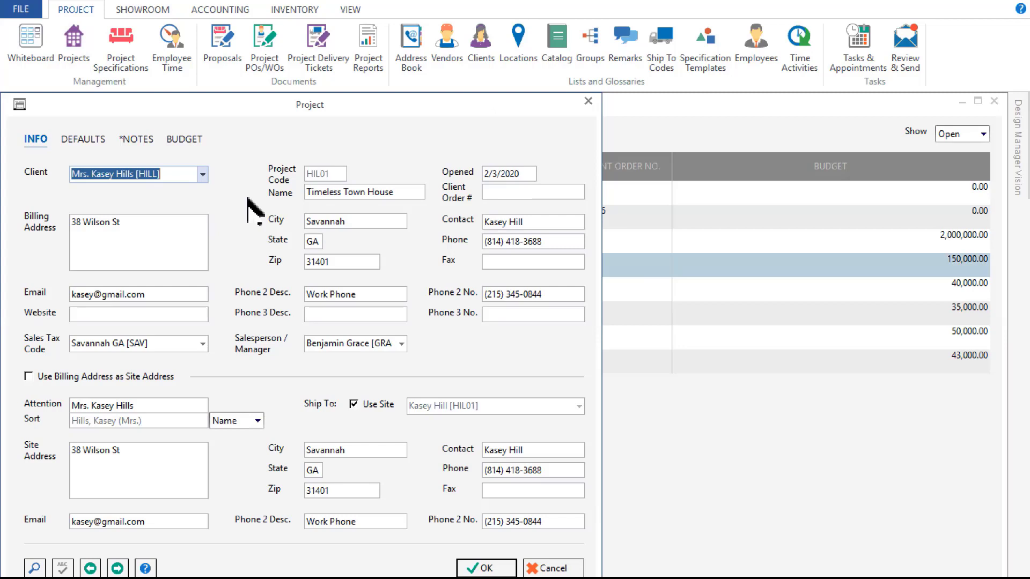
left_click(89, 138)
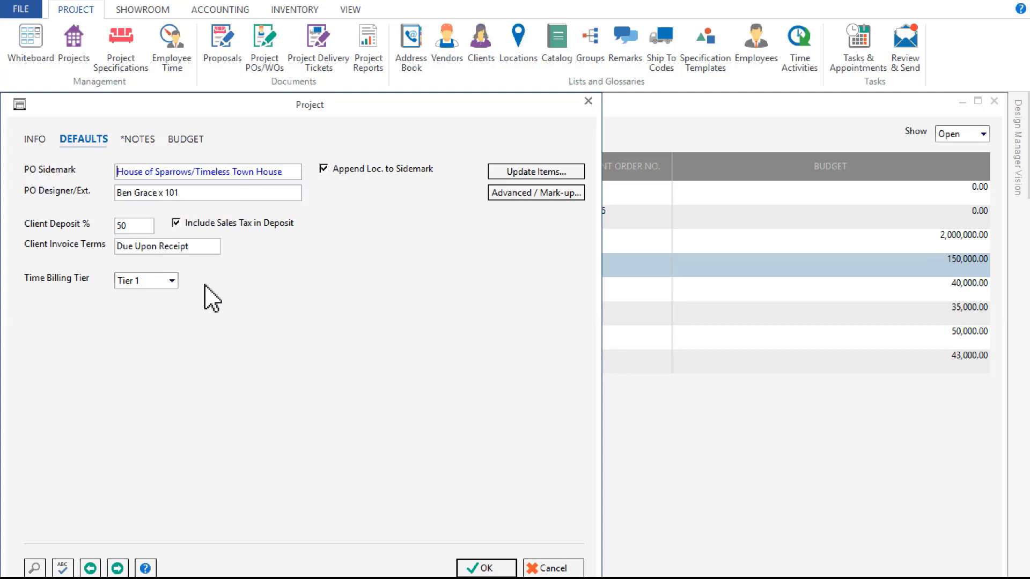
- Examine the project's advanced general, proposal, invoice and PO/WO options, and leave them without saving
left_click(500, 194)
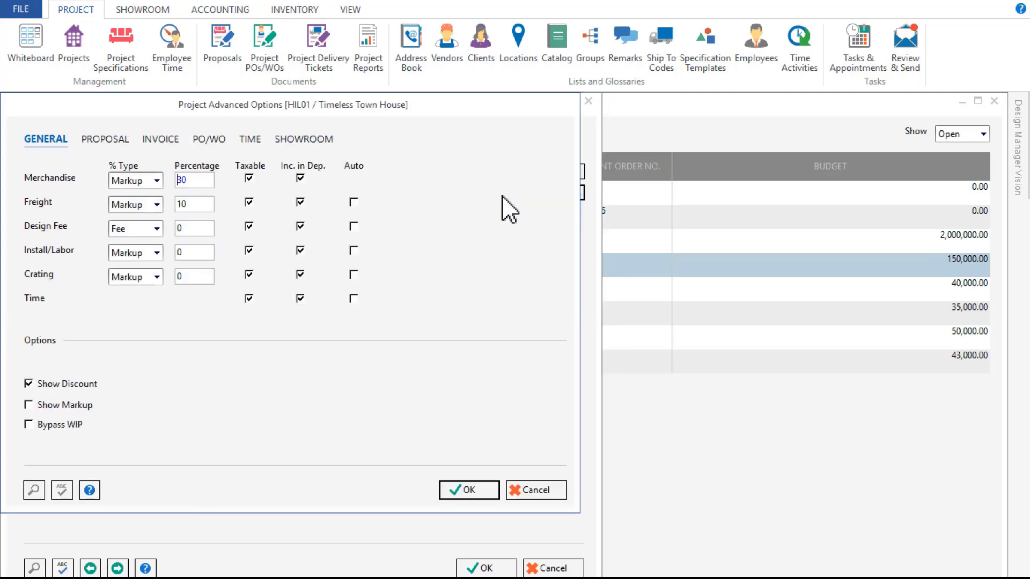
left_click(124, 141)
left_click(167, 143)
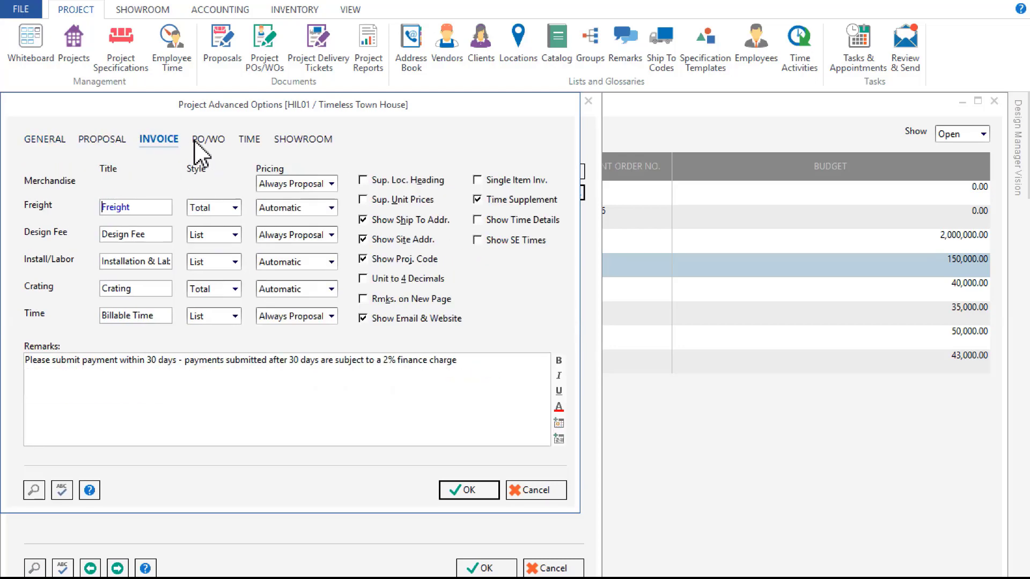
left_click(196, 143)
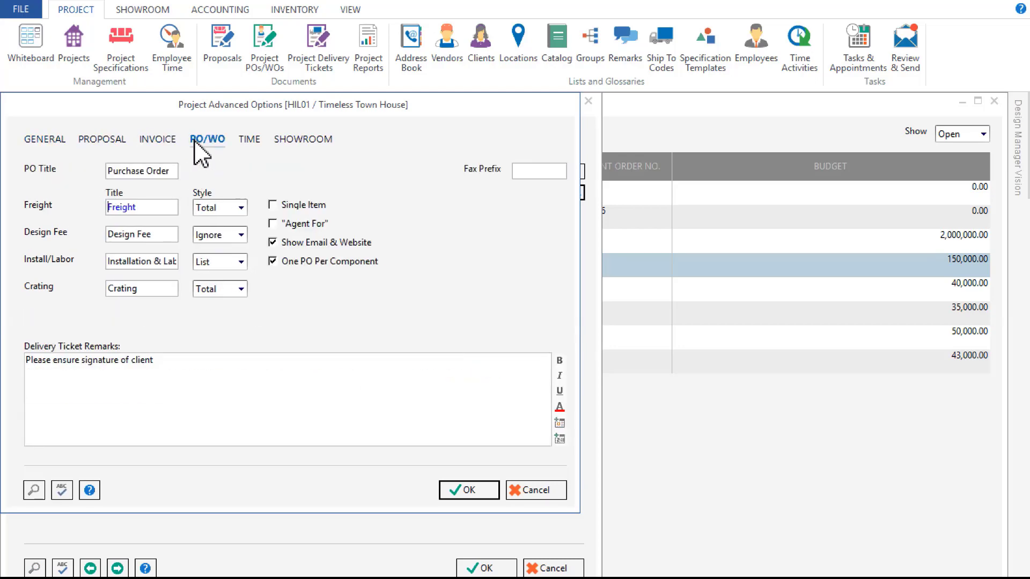
left_click(53, 141)
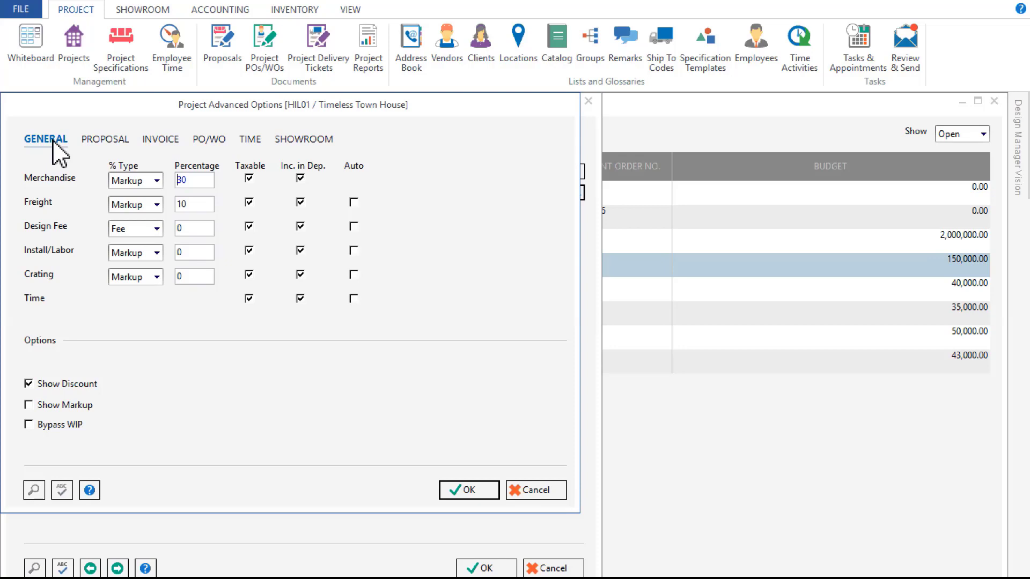
left_click(537, 491)
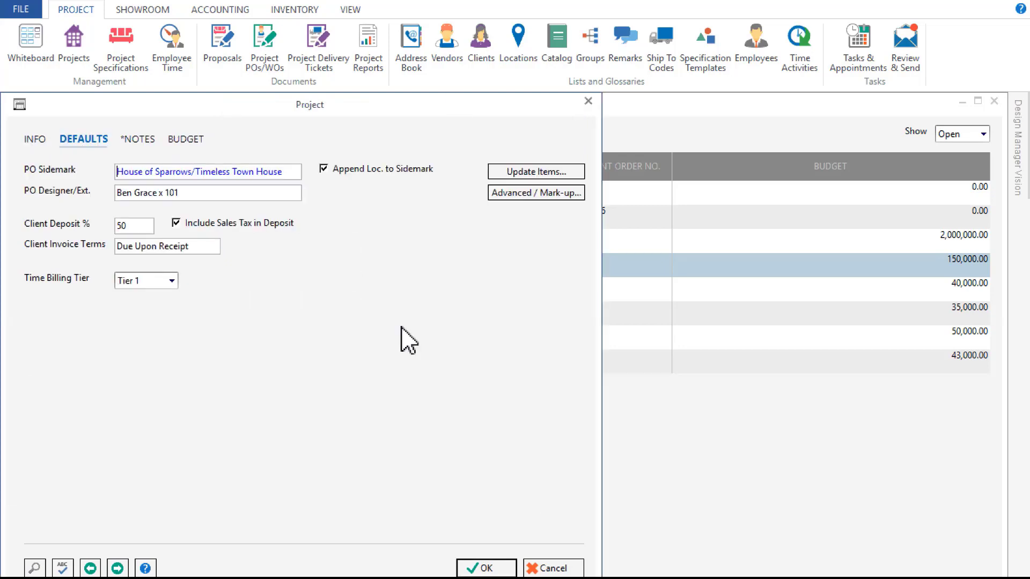
- Examine the project's notes, its budget settings and the choices for the overall budget warning
left_click(140, 141)
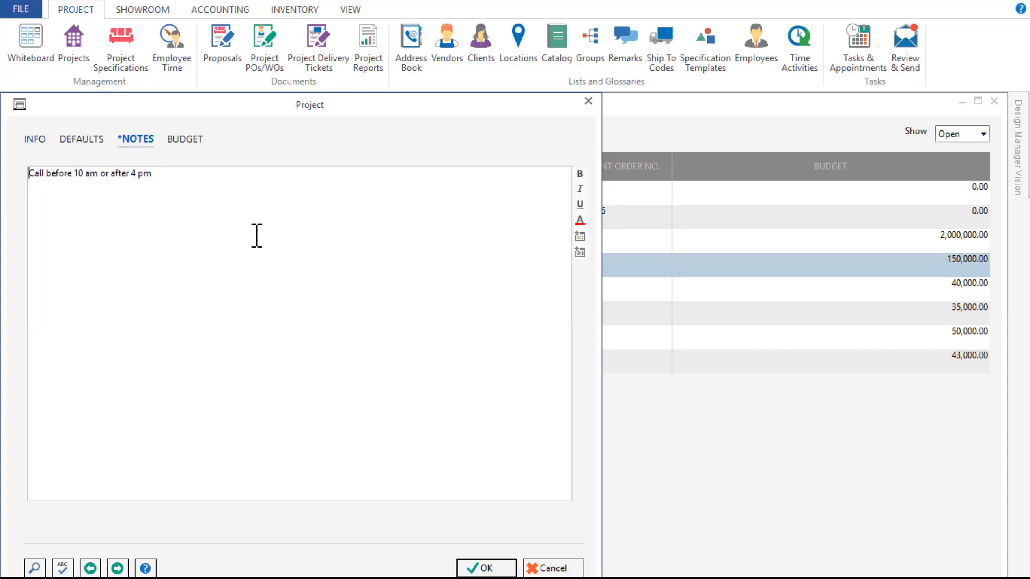
left_click(180, 143)
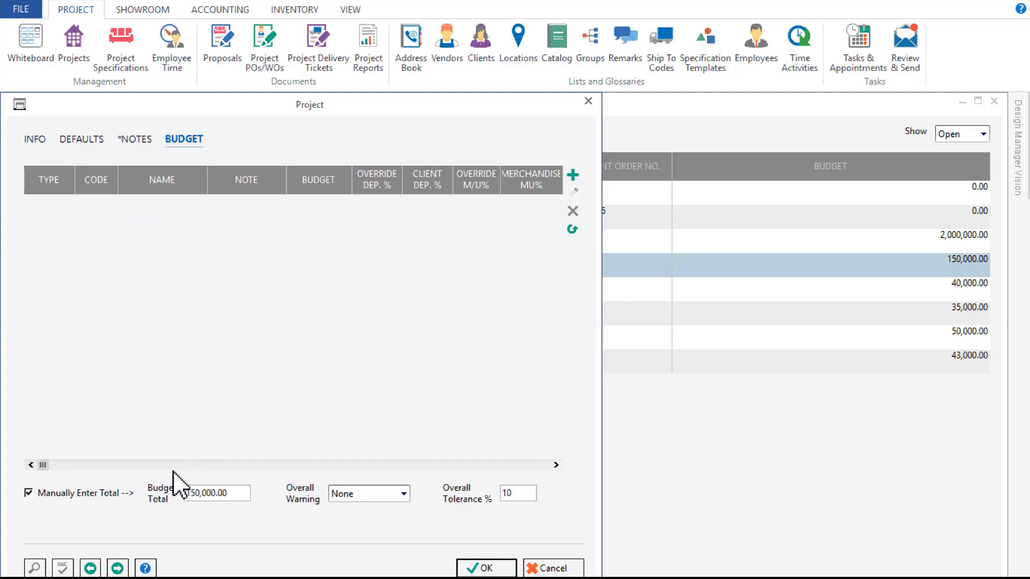
left_click(403, 493)
left_click(403, 493)
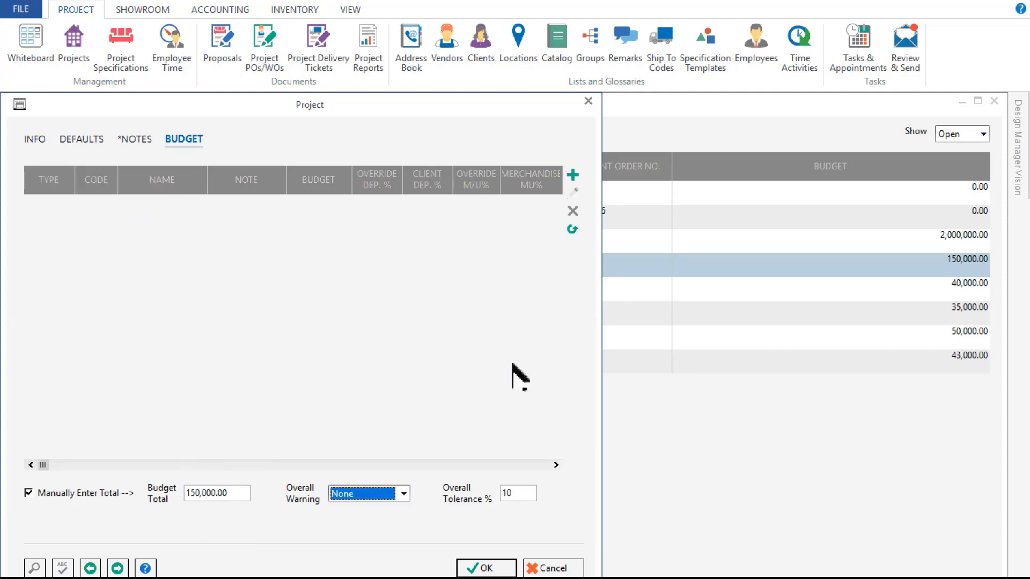
- Examine the budget override choices by sales category and by location without adding one, and close the project and the project list
left_click(573, 175)
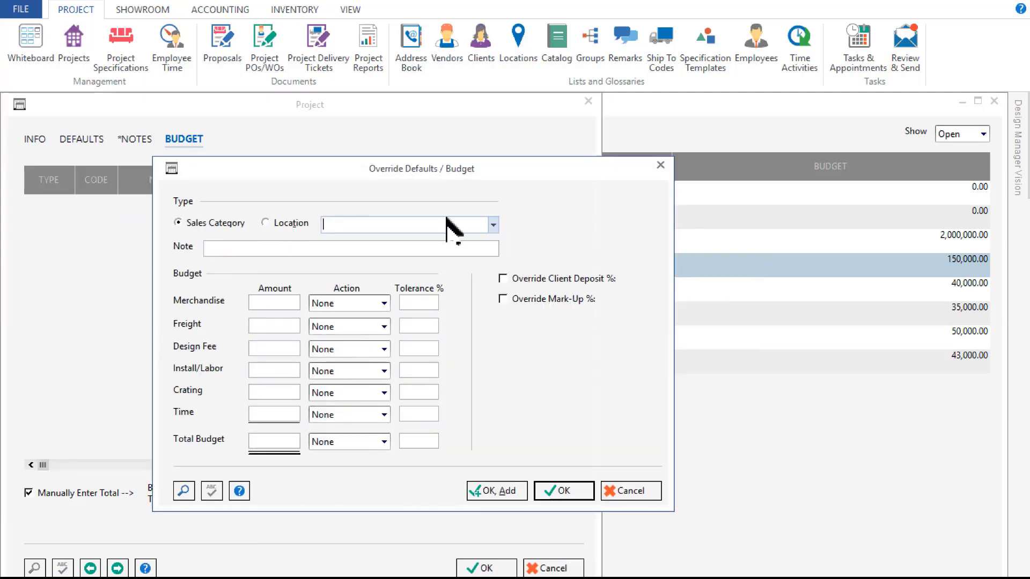
left_click(181, 491)
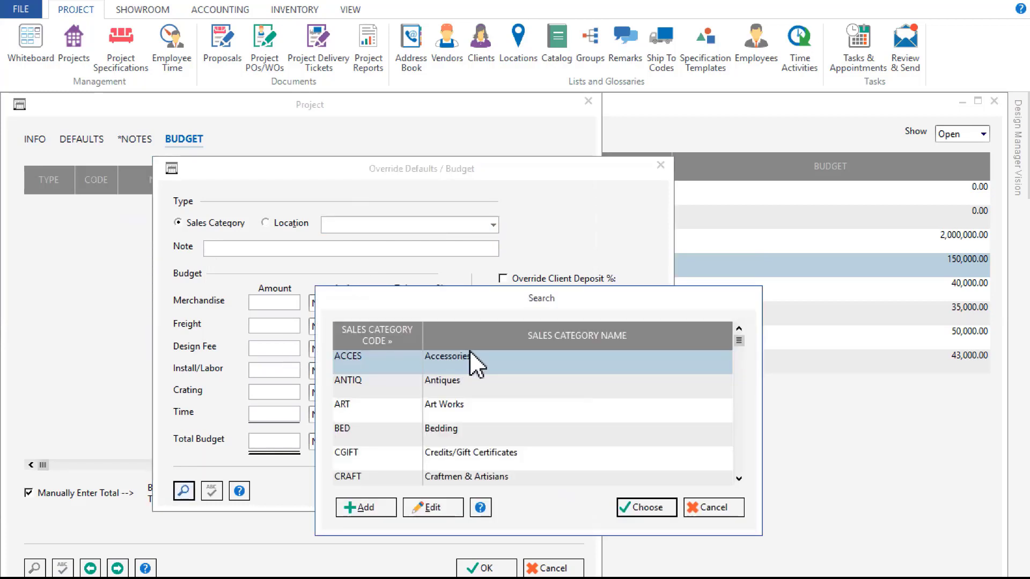
left_click(710, 507)
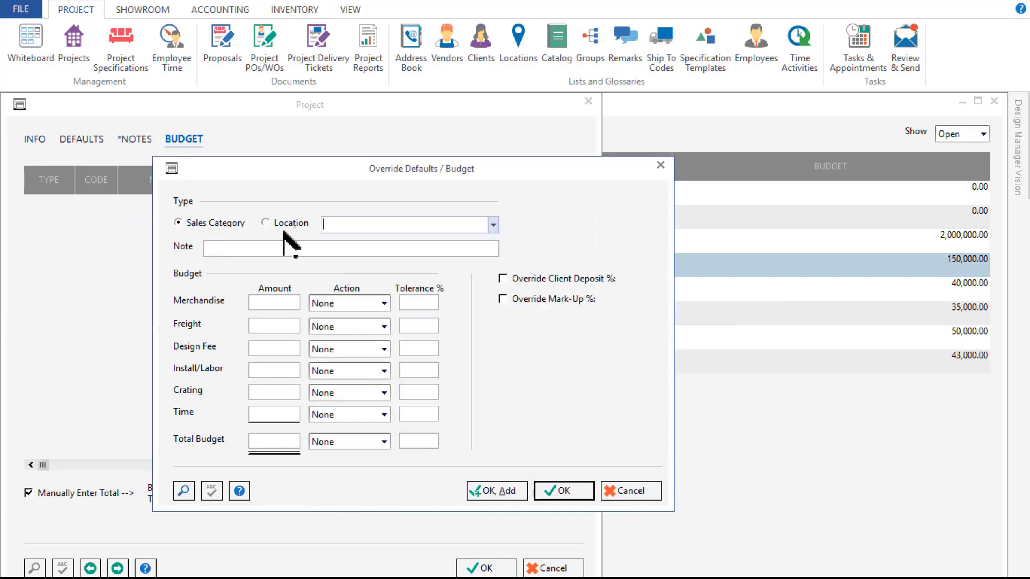
left_click(265, 223)
left_click(184, 491)
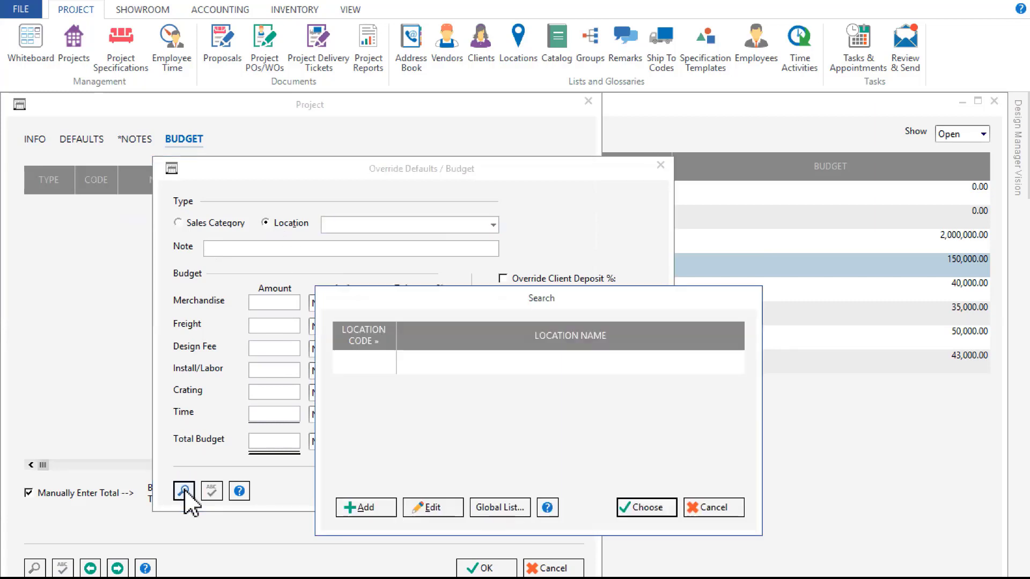
left_click(461, 390)
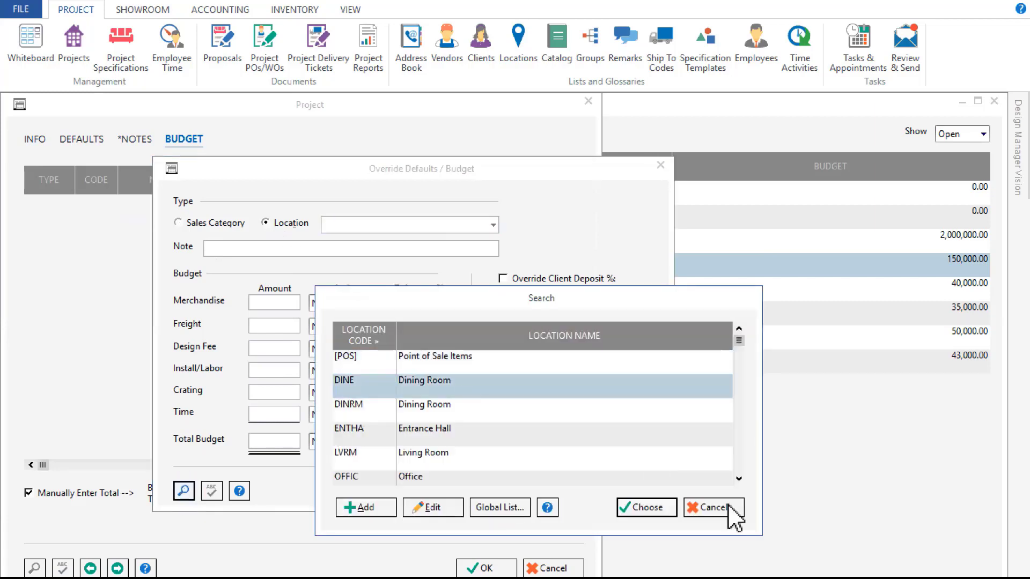
left_click(728, 507)
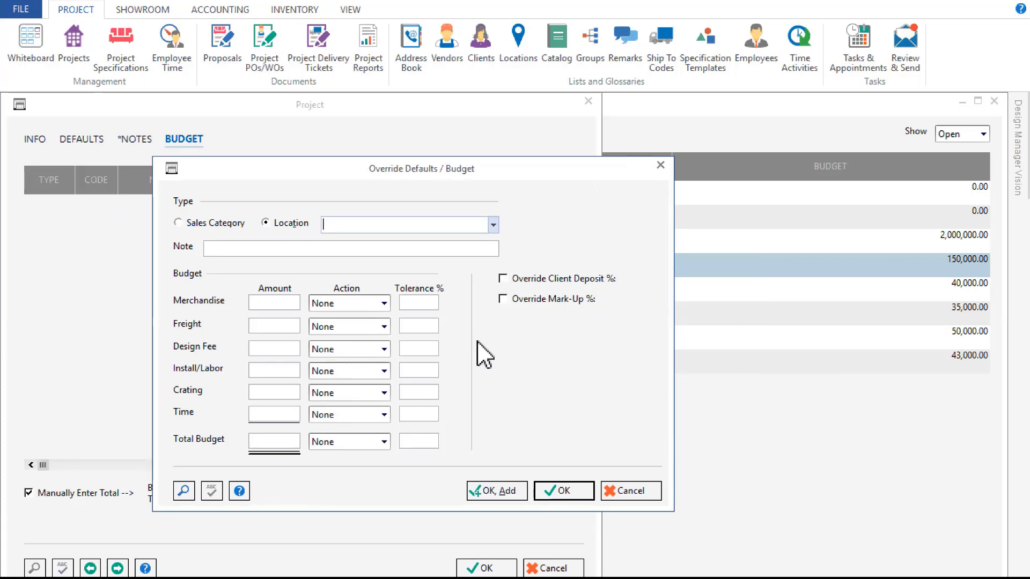
left_click(660, 164)
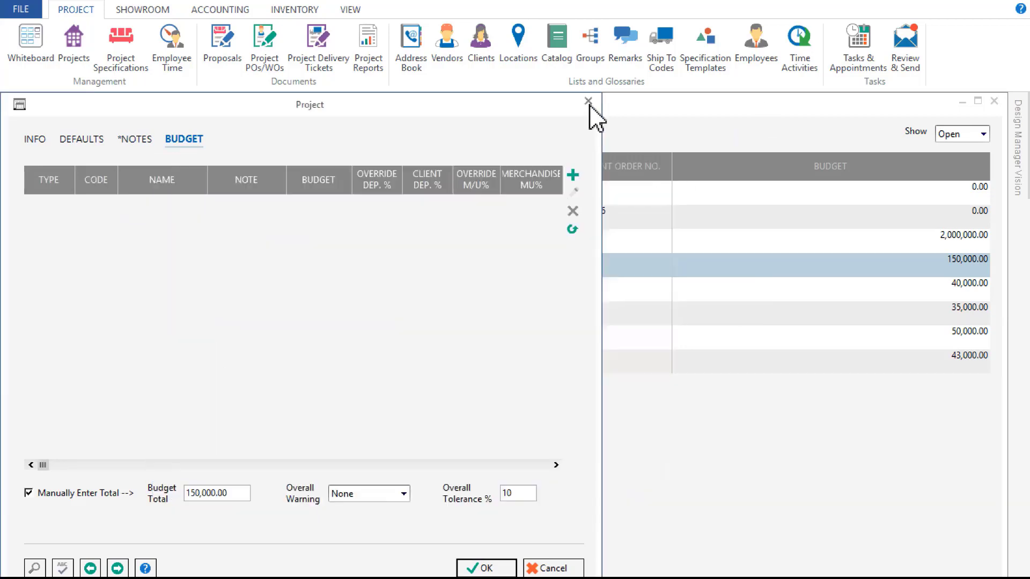
left_click(590, 104)
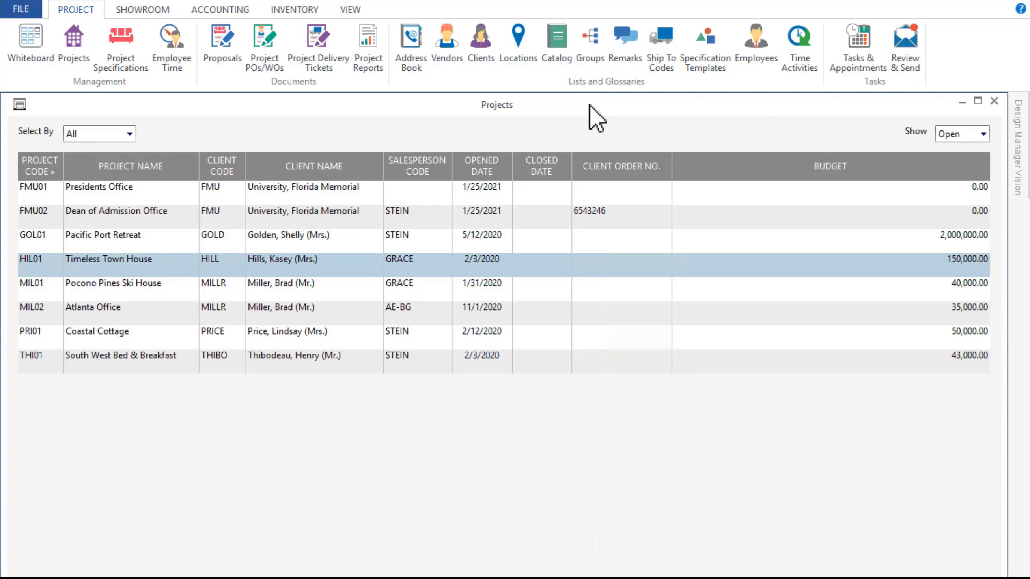
left_click(994, 101)
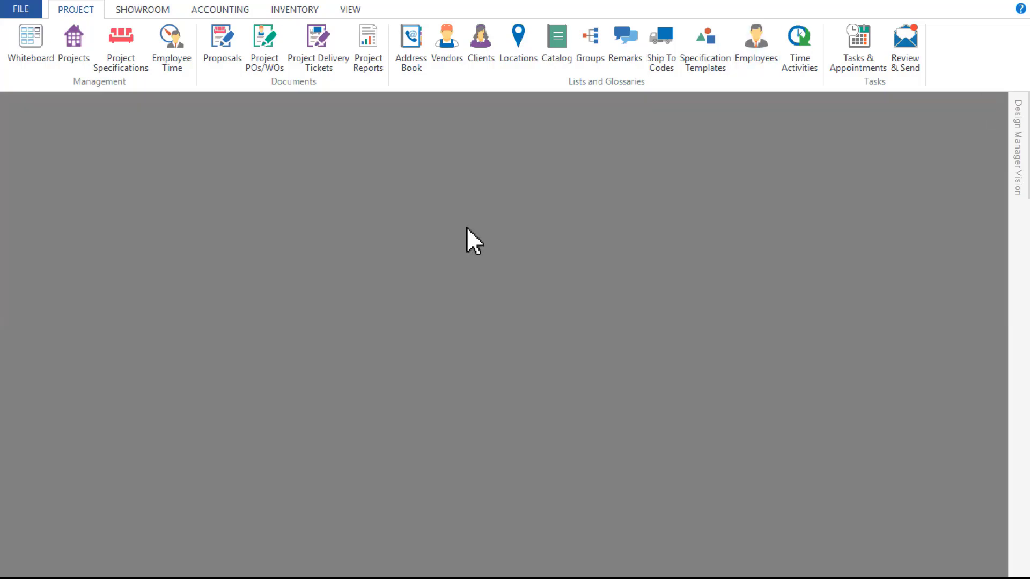
- Open the project specifications for Timeless Town House
left_click(127, 54)
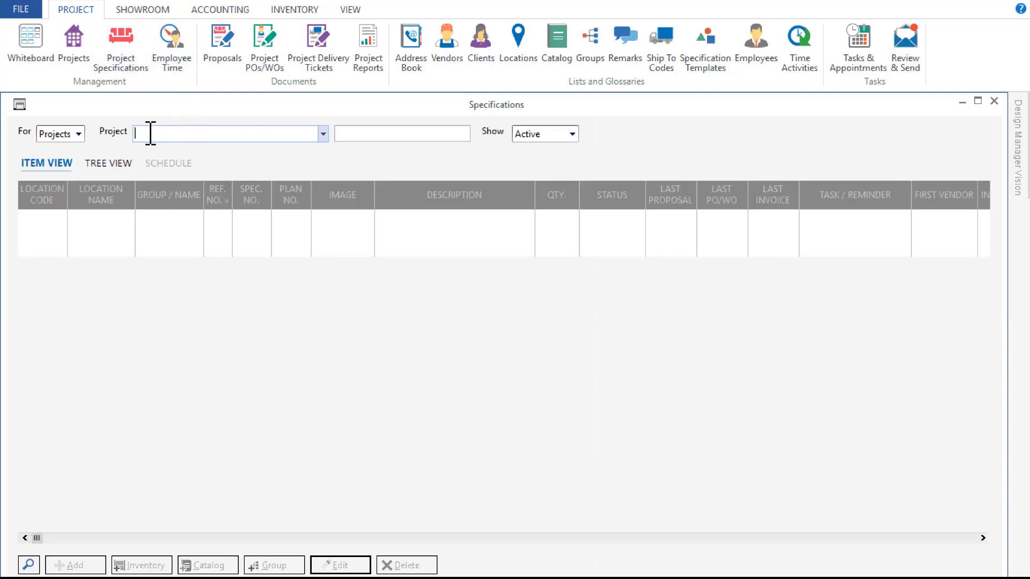
type("to")
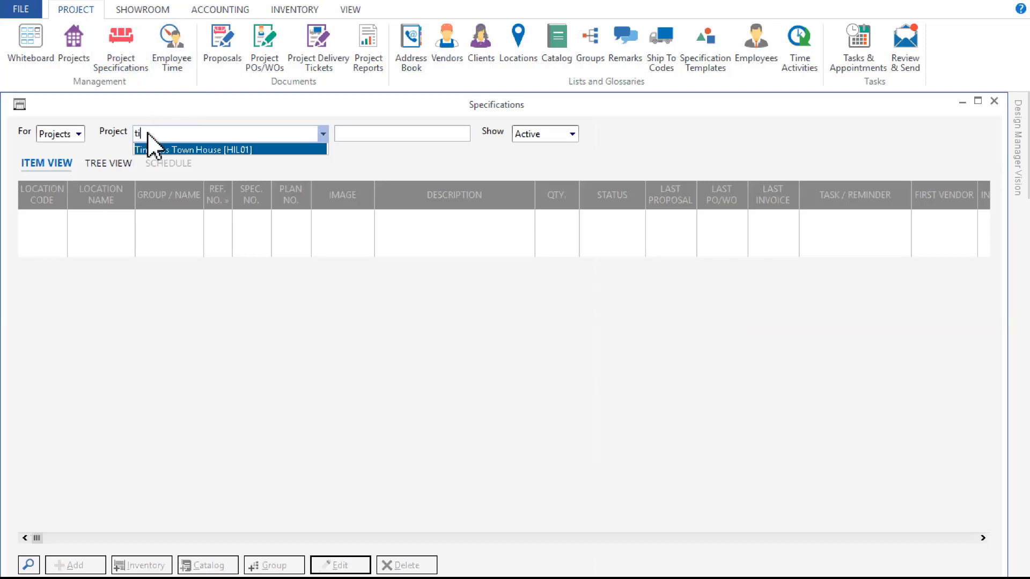
left_click(153, 146)
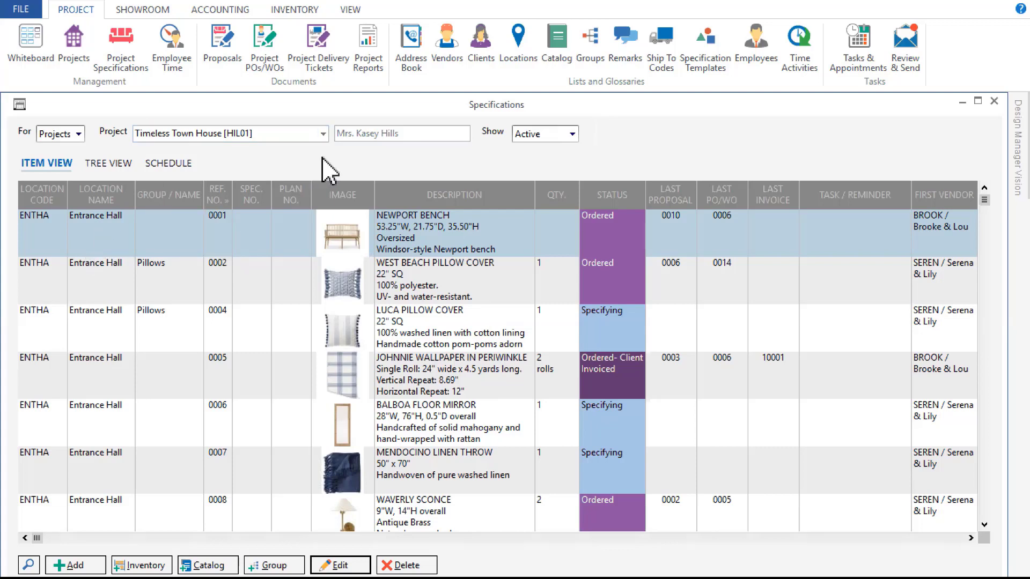
- Examine the status choices available for the Newport Bench item without changing its status
left_click(630, 238)
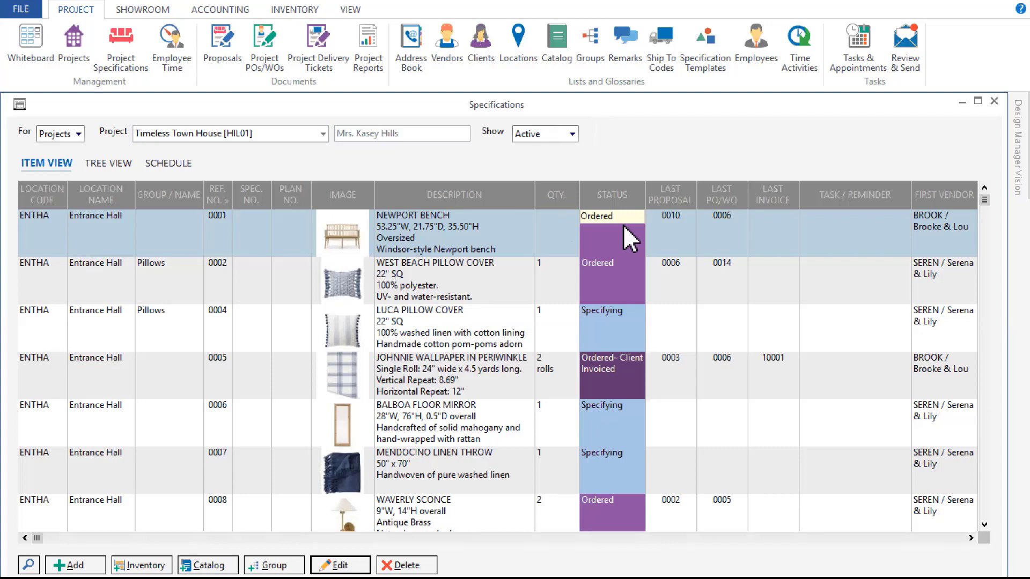
left_click(617, 234)
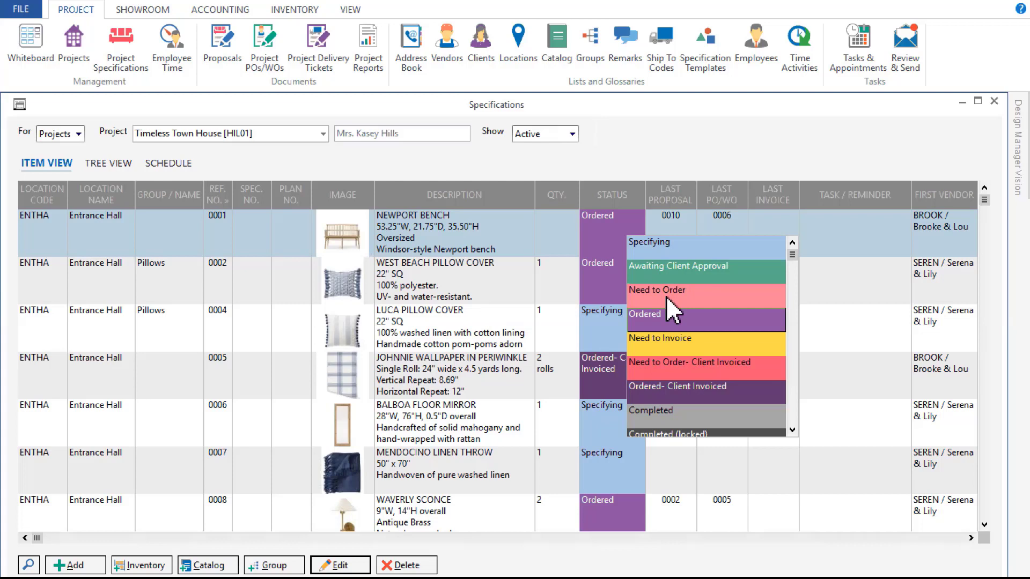
left_click(617, 222)
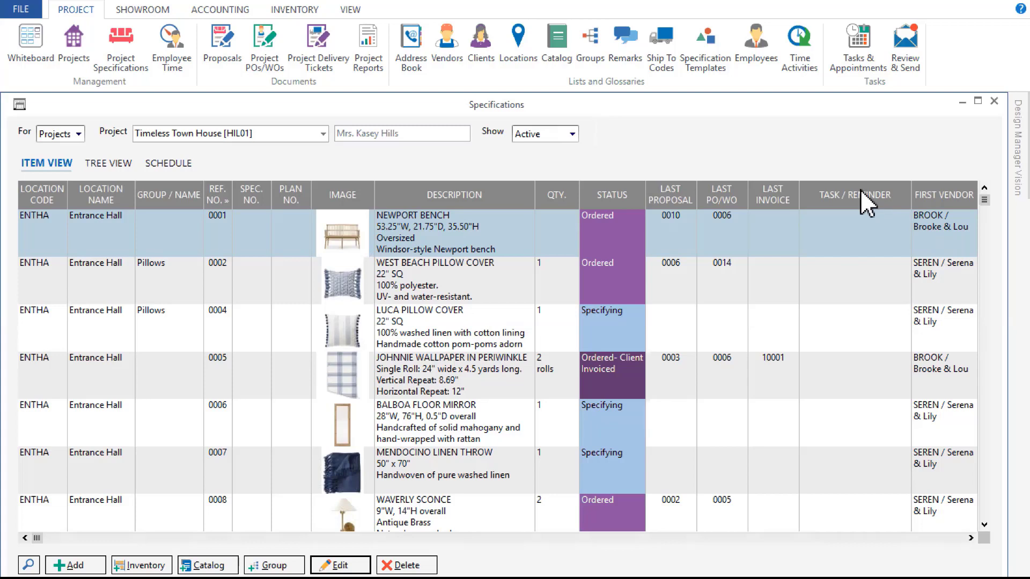
- Examine the Luca Pillow Cover item's details, purchase order components and picture, and close the item
left_click(445, 333)
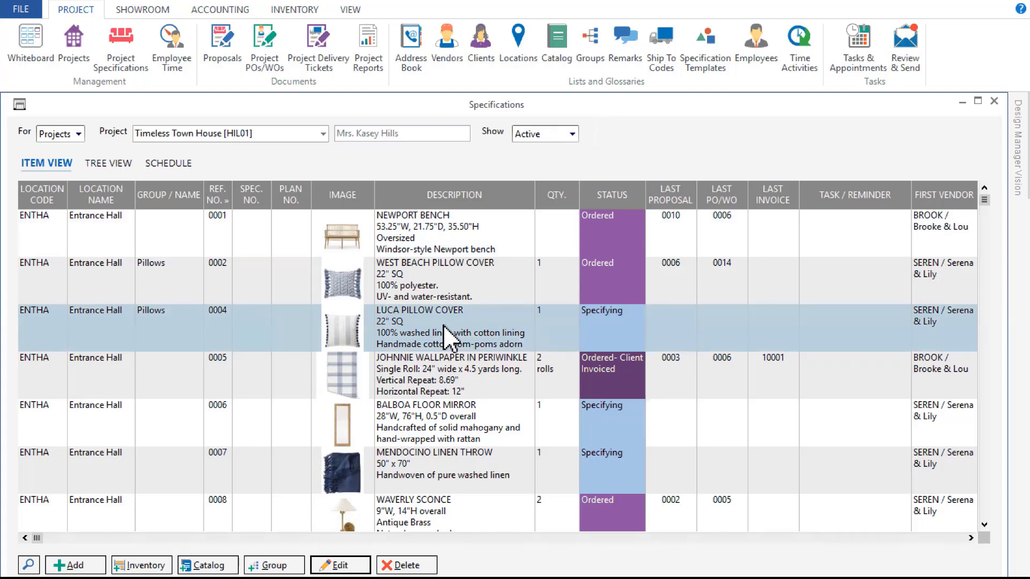
left_click(329, 564)
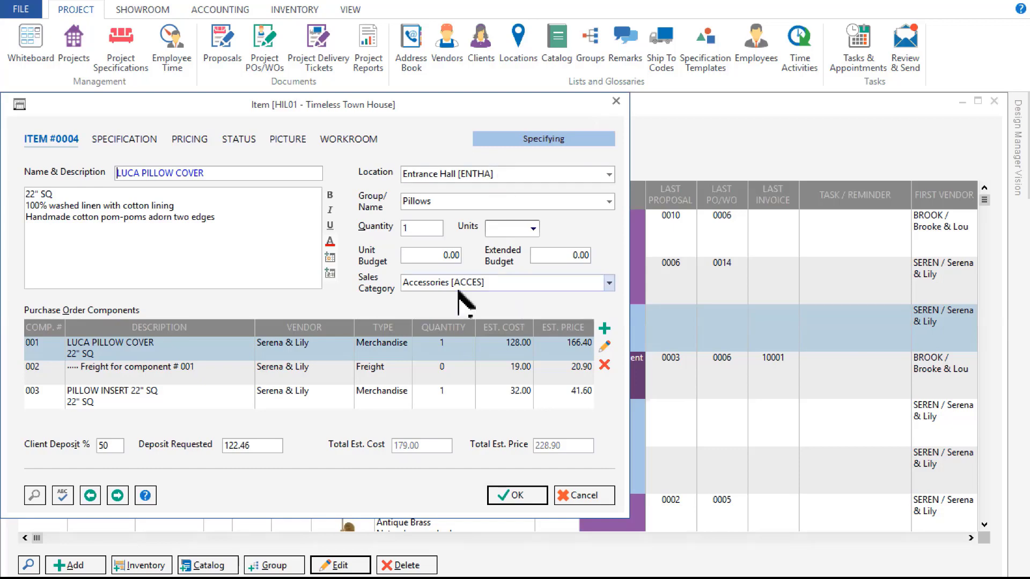
left_click(287, 139)
left_click(51, 139)
left_click(616, 101)
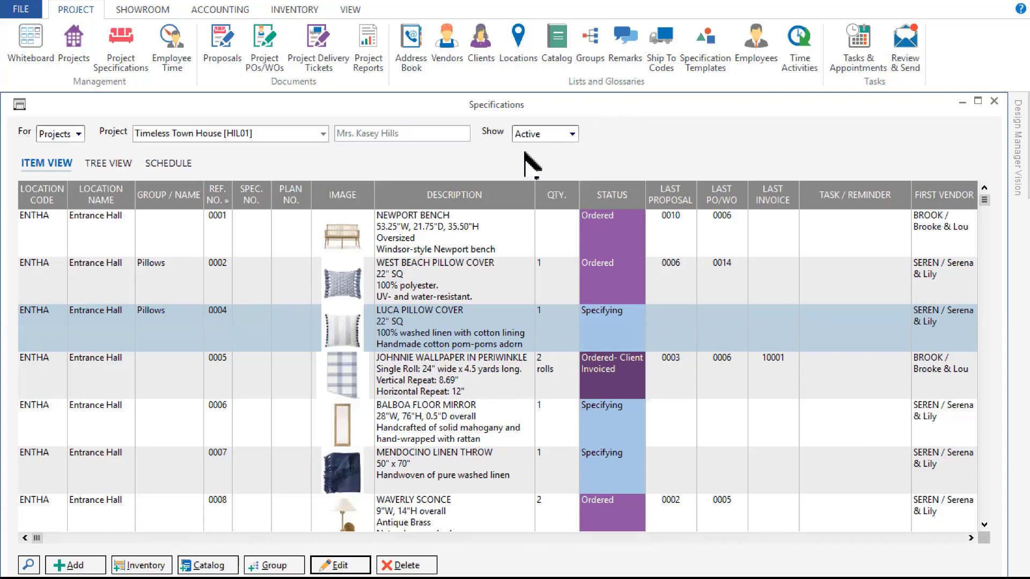
- Examine the blank form for a new project item, and close it without adding an item
left_click(77, 566)
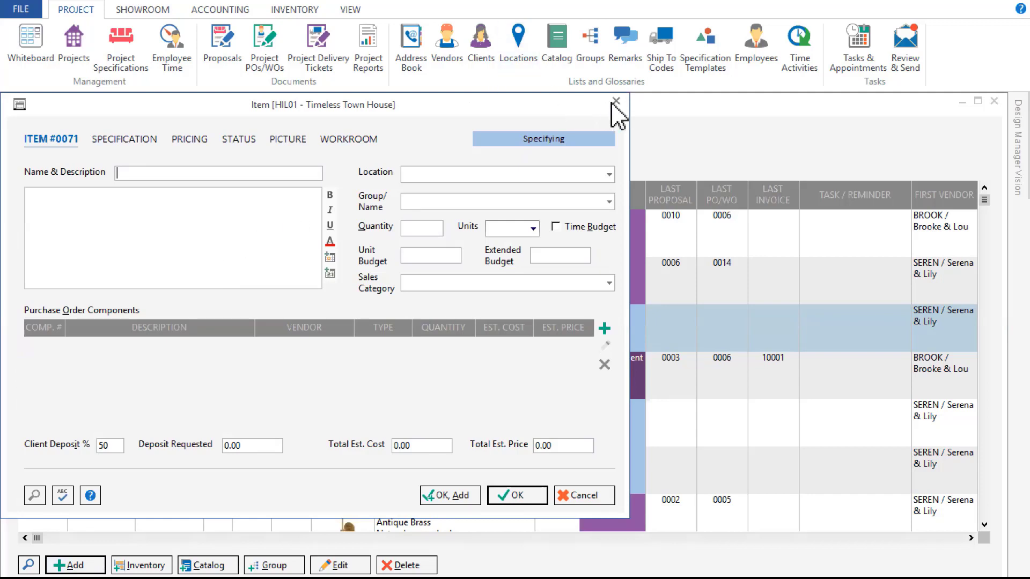
left_click(615, 101)
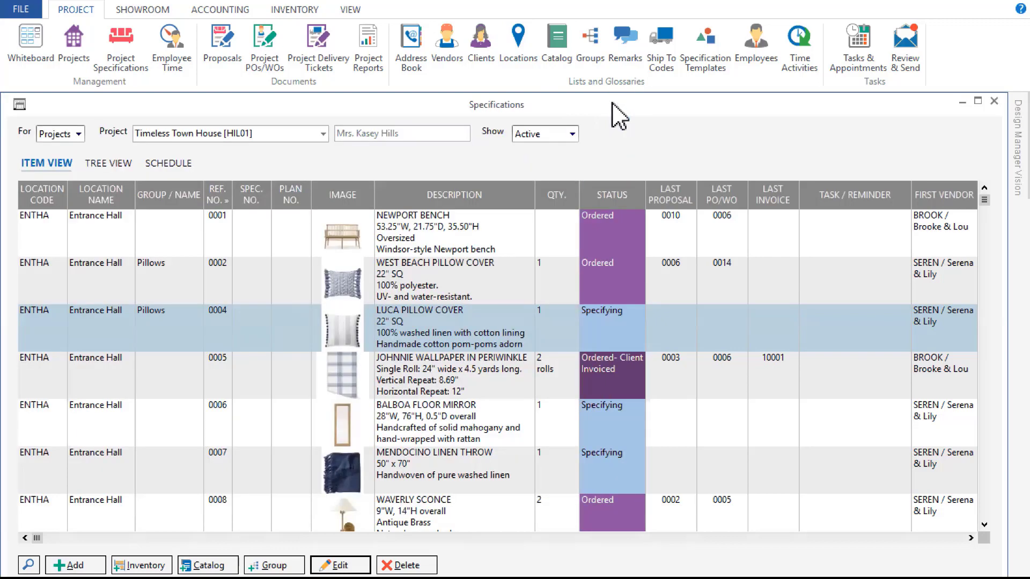
- Examine the inventory stock list available for adding a project item, and close it without adding anything
left_click(144, 567)
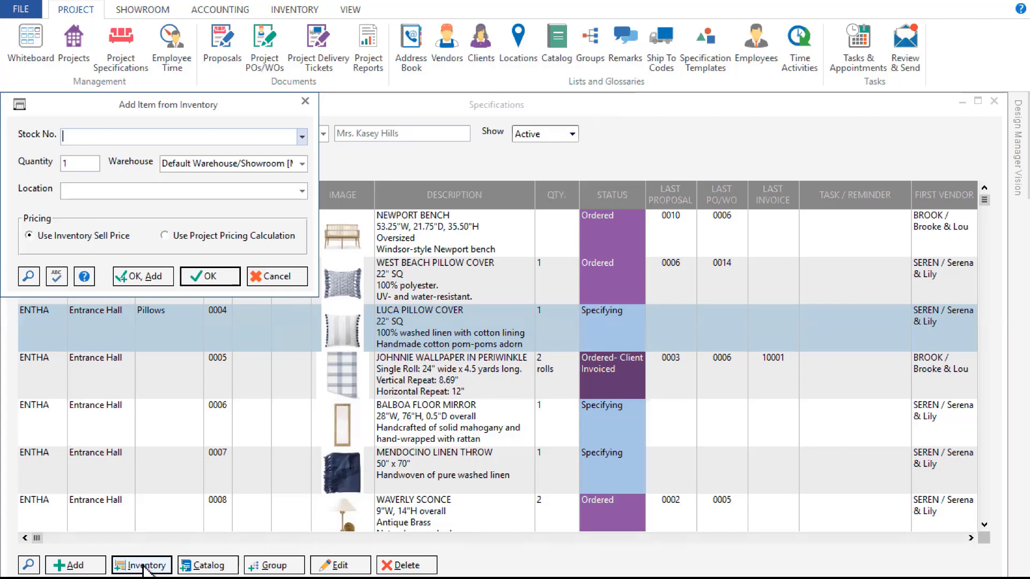
left_click(29, 276)
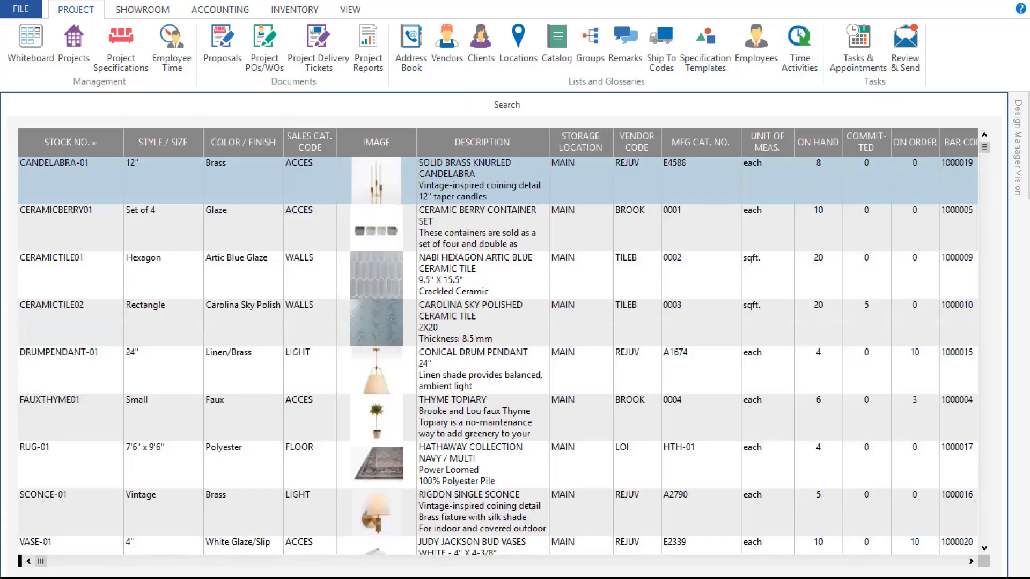
key("Escape")
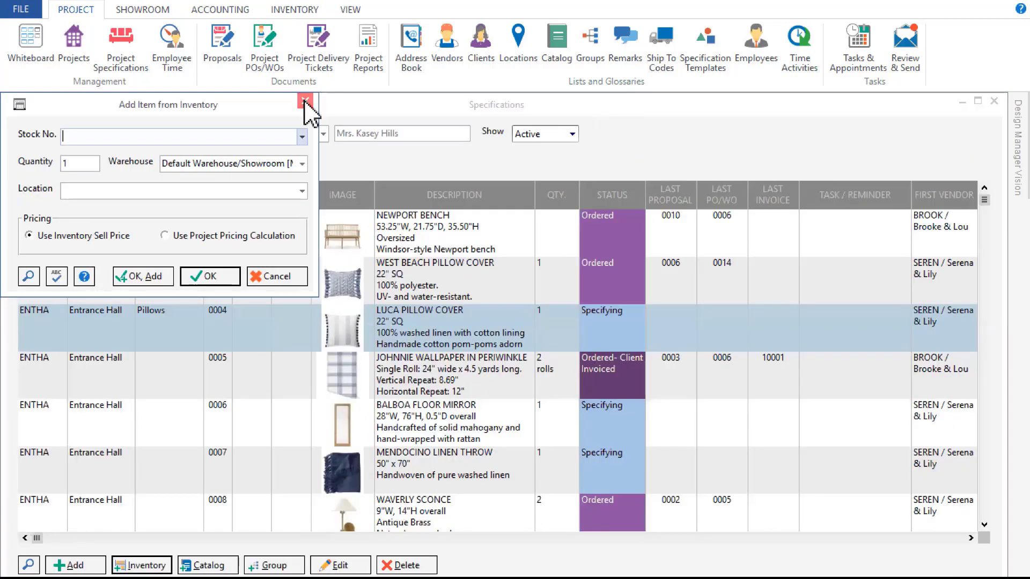
left_click(305, 102)
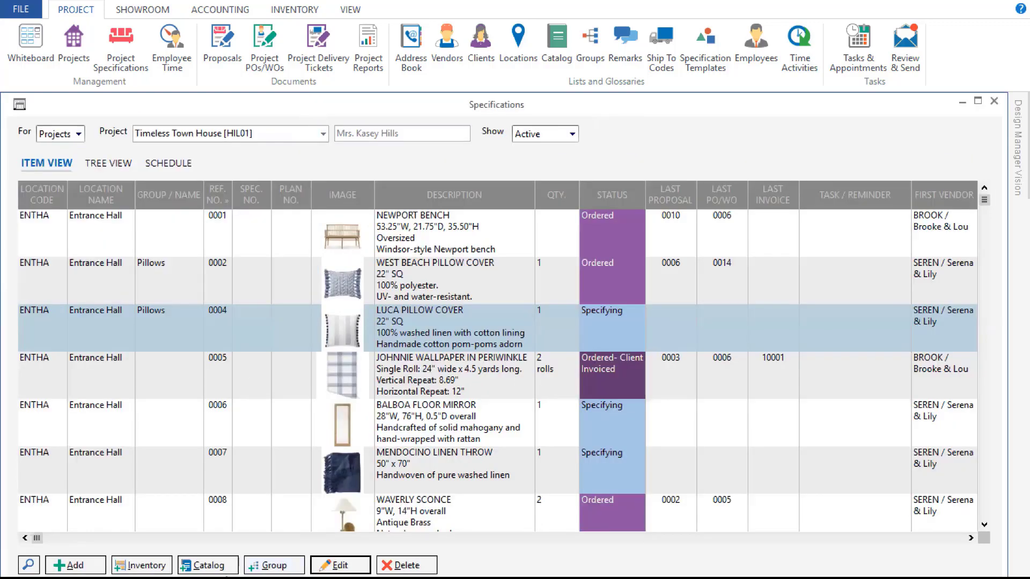
- Examine the catalog item list available for adding a project item, enlarging the list, and cancel without adding anything
left_click(222, 571)
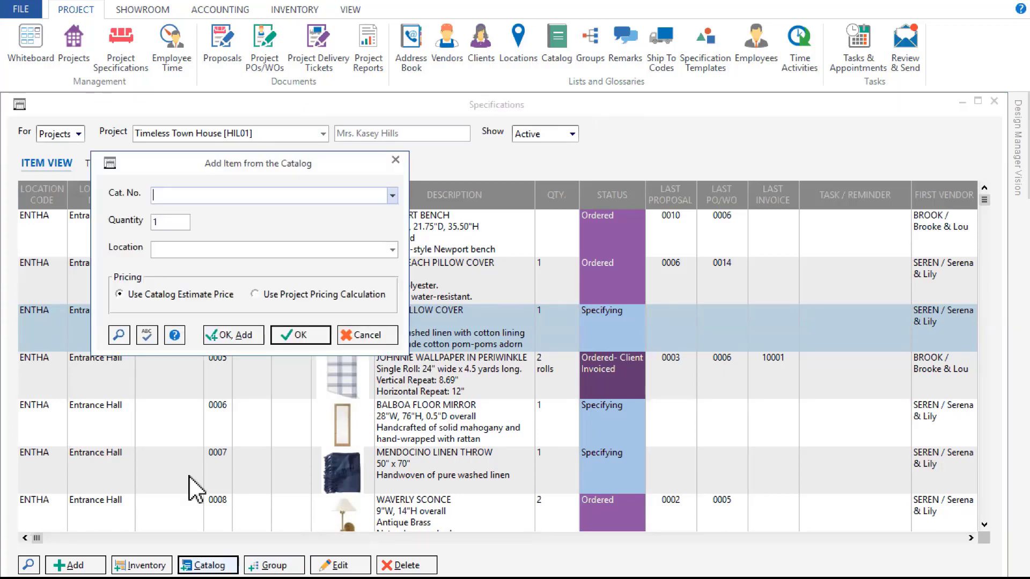
left_click(119, 335)
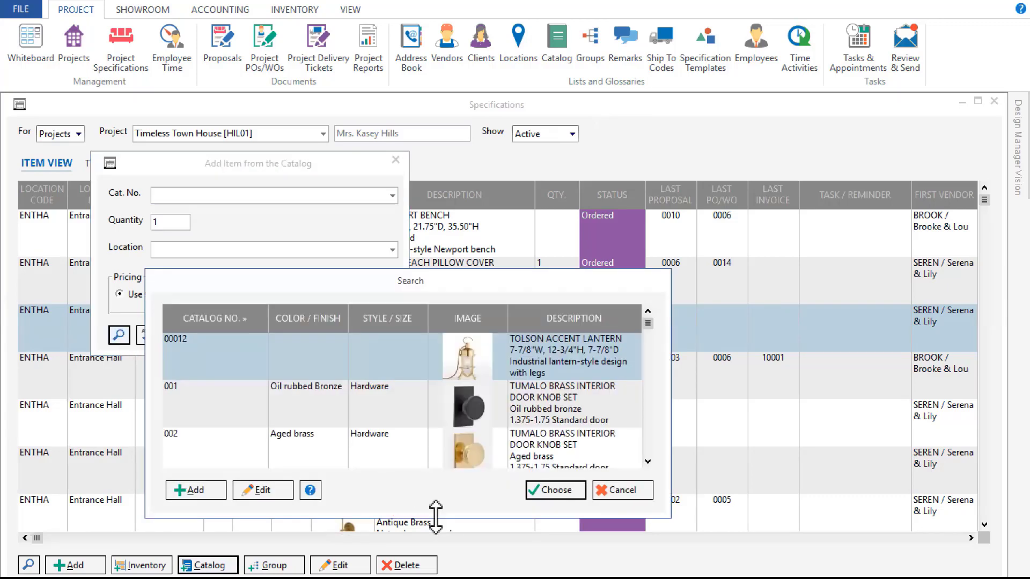
left_click_drag(435, 517, 435, 553)
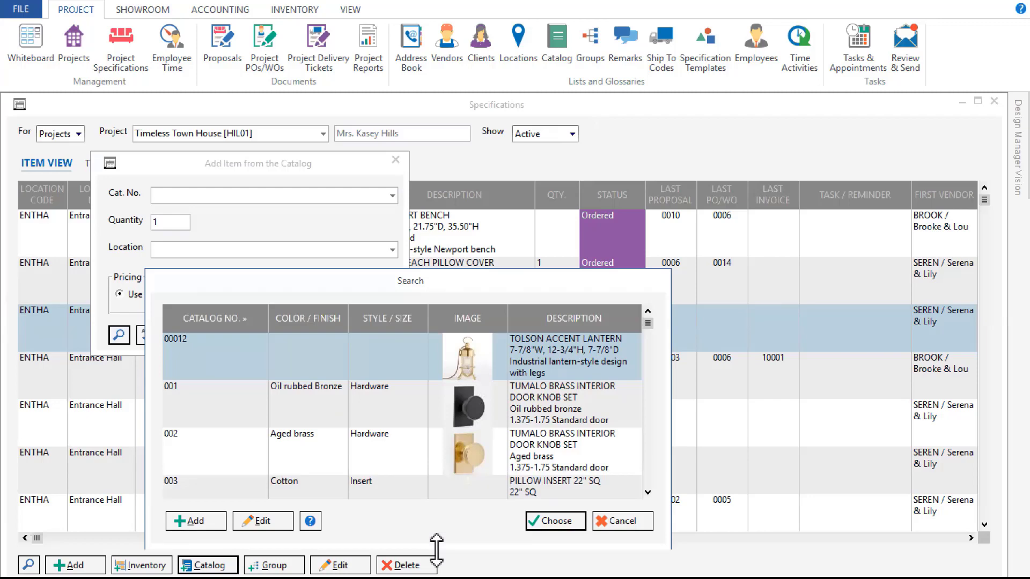
left_click(621, 523)
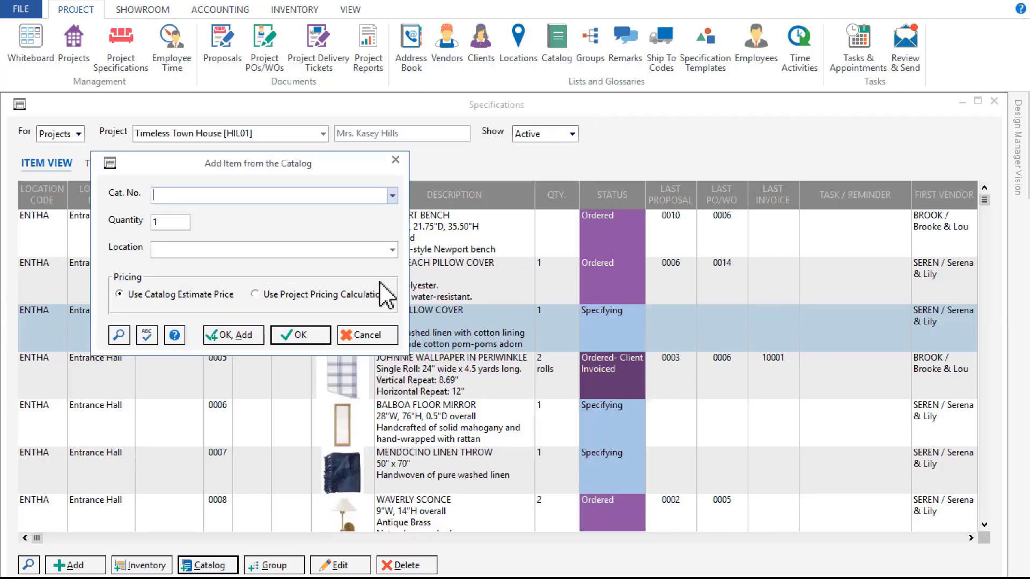
left_click(369, 338)
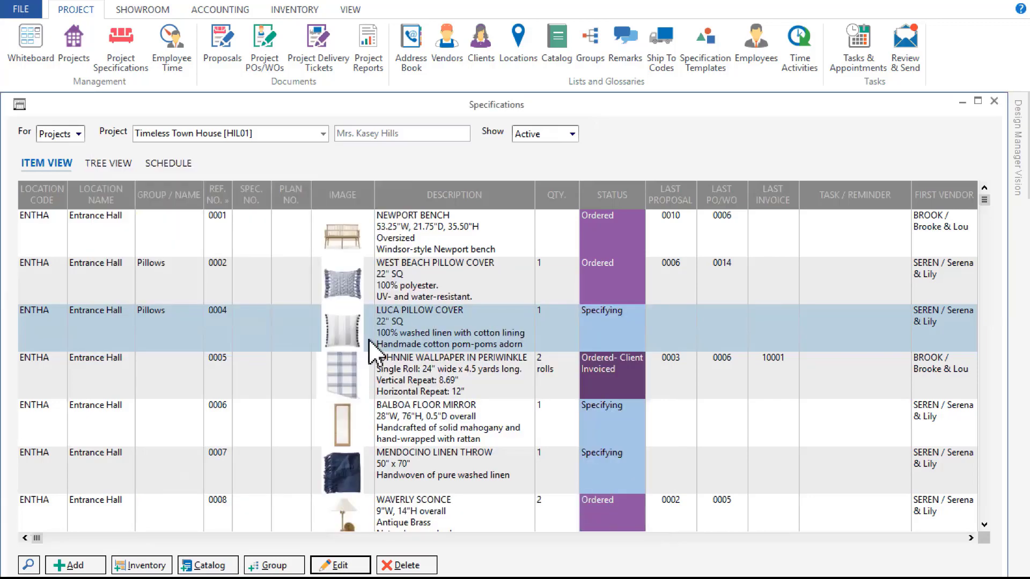
- Examine the project's specifications in tree view and return to the item view
left_click(113, 163)
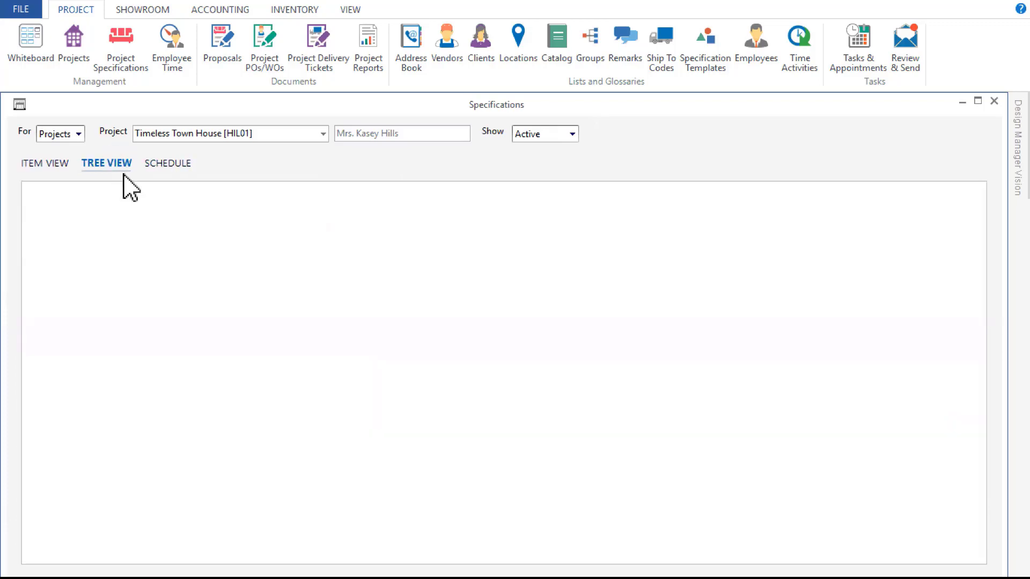
left_click(53, 164)
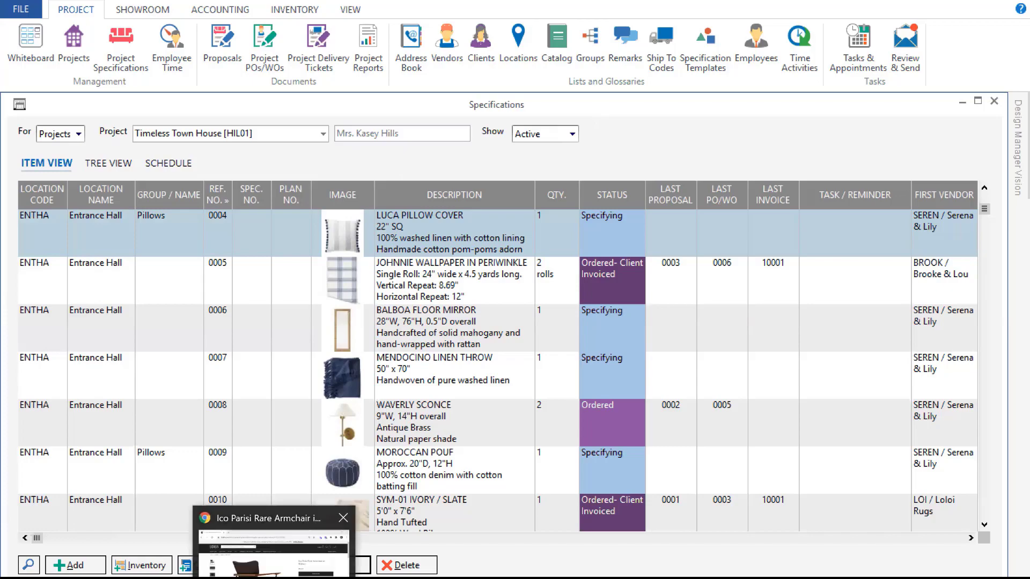
- Switch to the 1stDibs armchair page in Chrome, open the Design Manager clipper and capture the main chair image
left_click(276, 539)
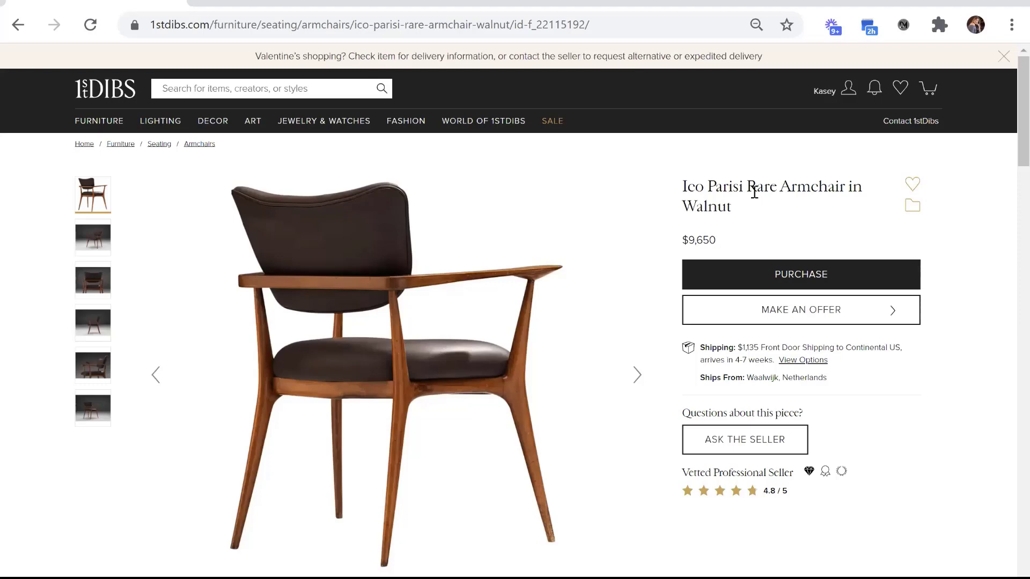
left_click(904, 27)
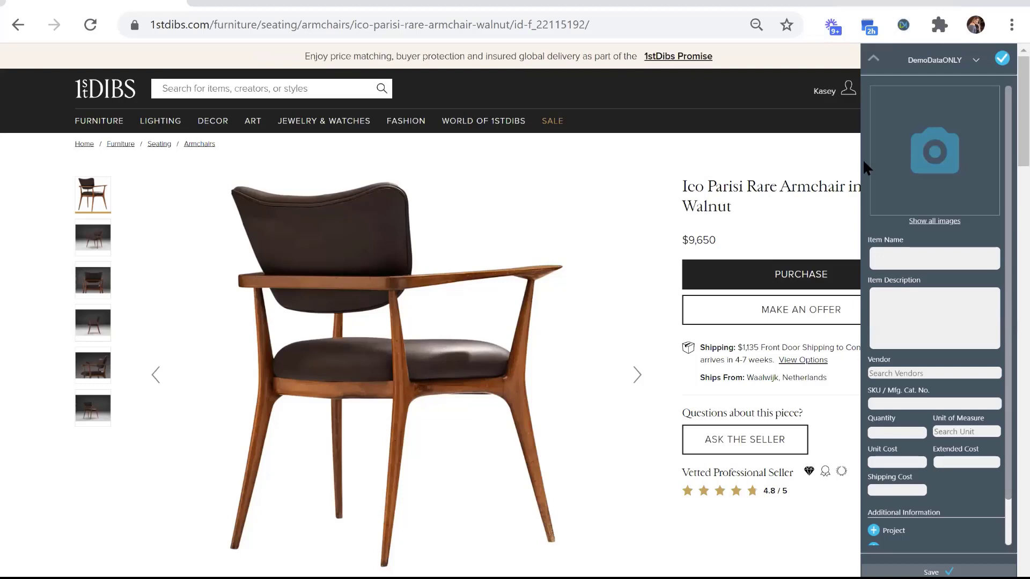
mouse_move(403, 276)
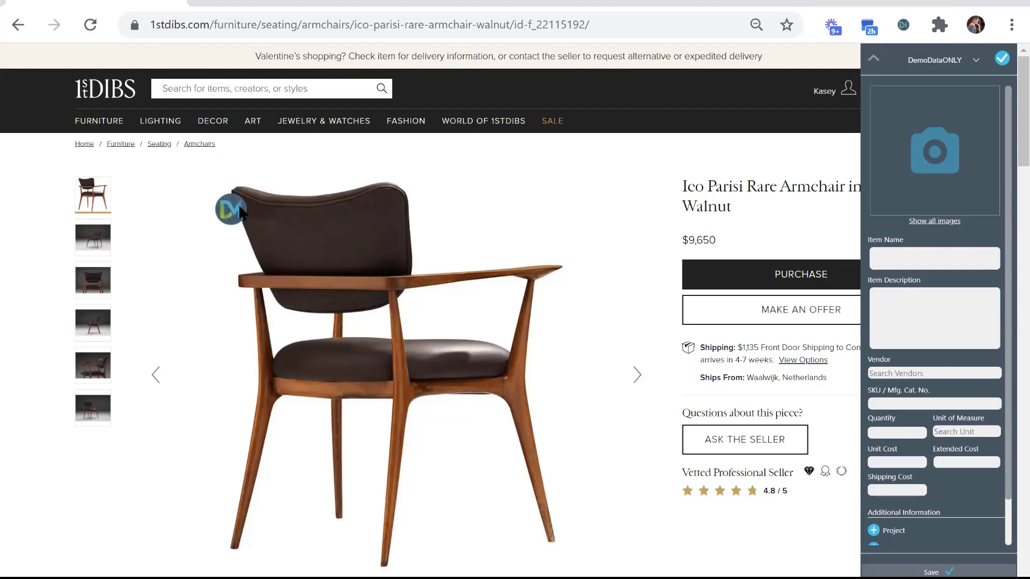
left_click(234, 210)
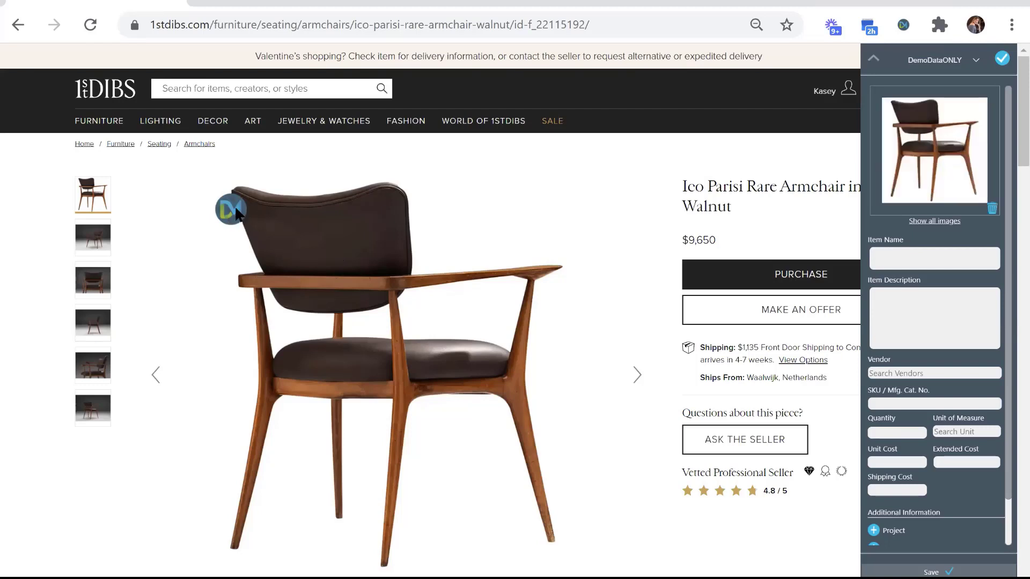
- Capture the product title "Ico Parisi Rare Armchair in Walnut" as item name and the About text as item description
left_click(892, 258)
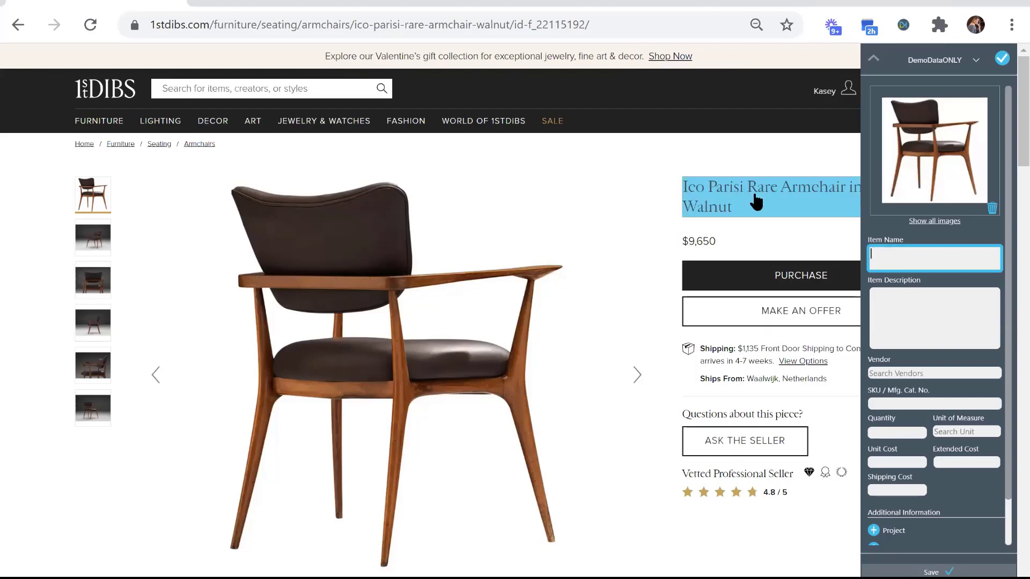
right_click(903, 317)
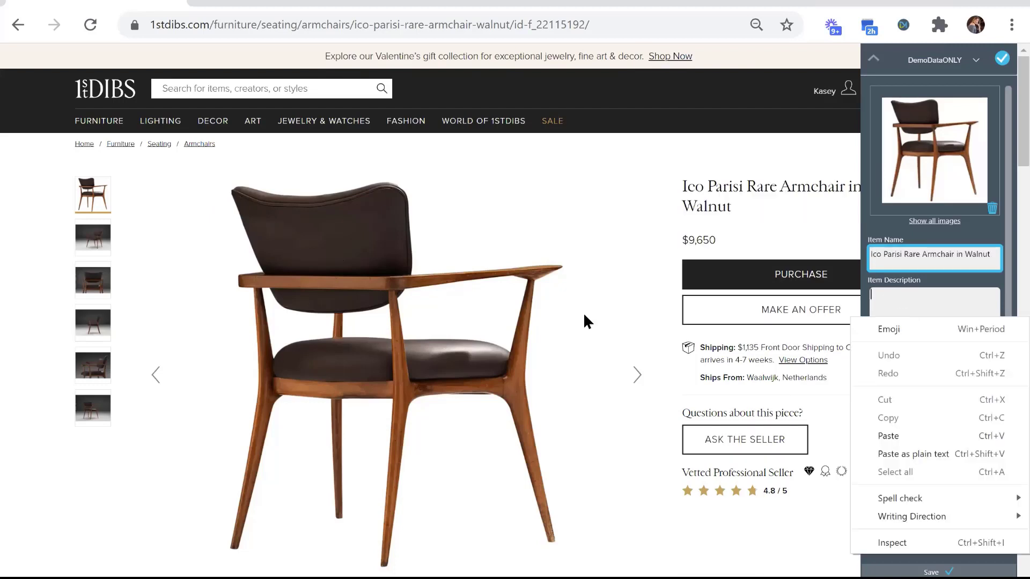
left_click(888, 311)
mouse_move(583, 417)
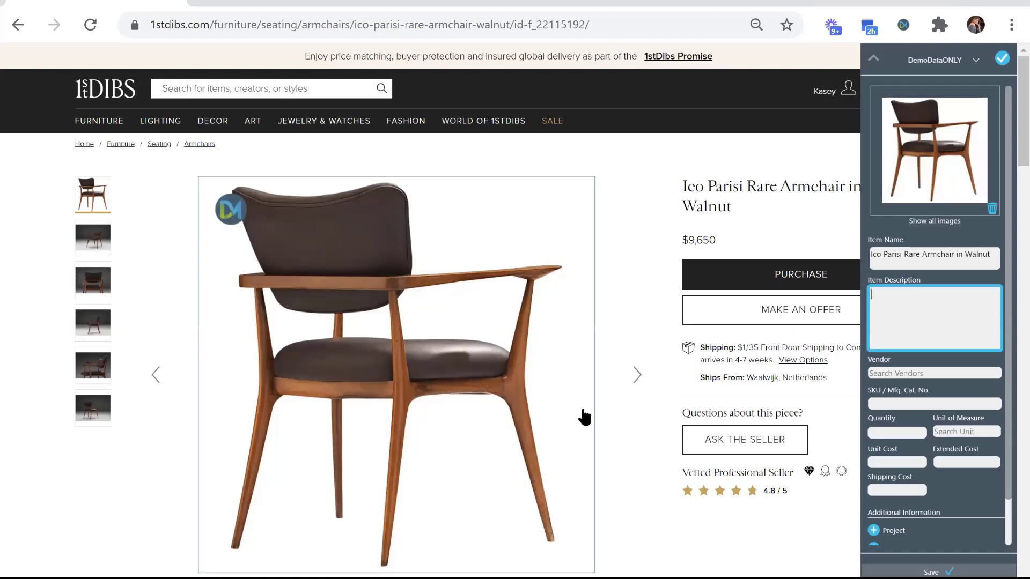
scroll(347, 448, "down", 6)
left_click(329, 457)
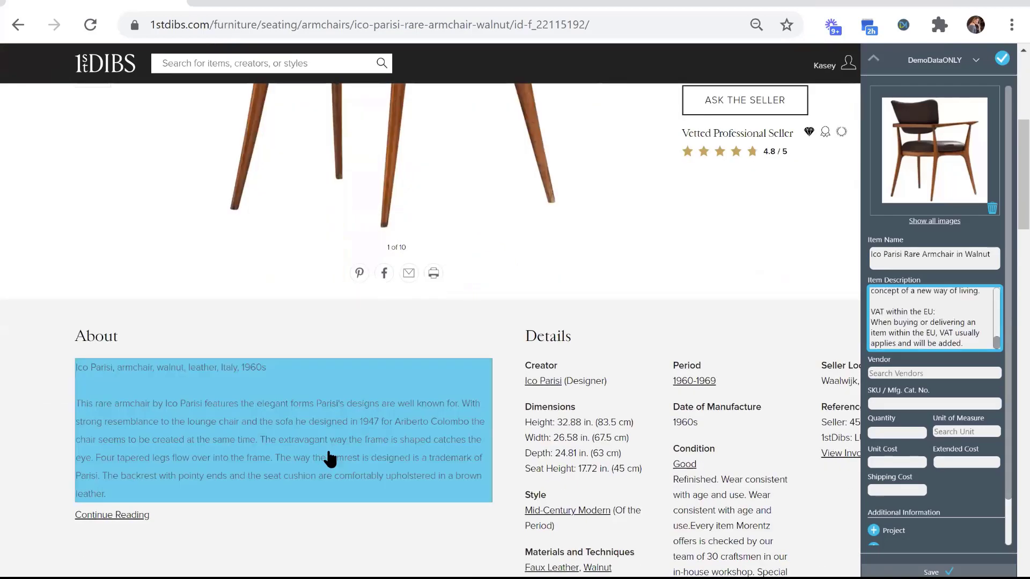
- Set the captured item's vendor to 1STD 1stdibs
left_click(909, 372)
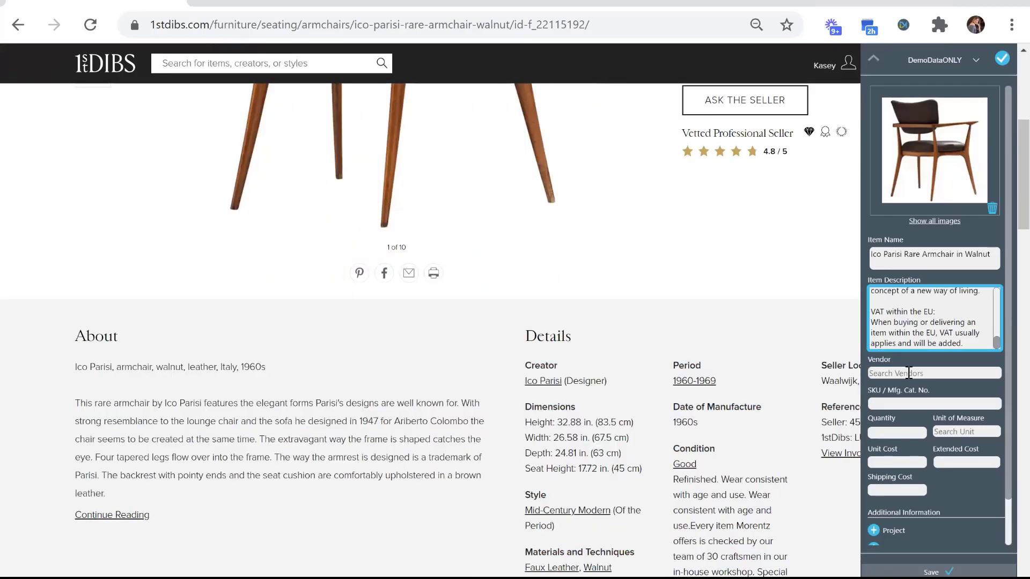
type("1")
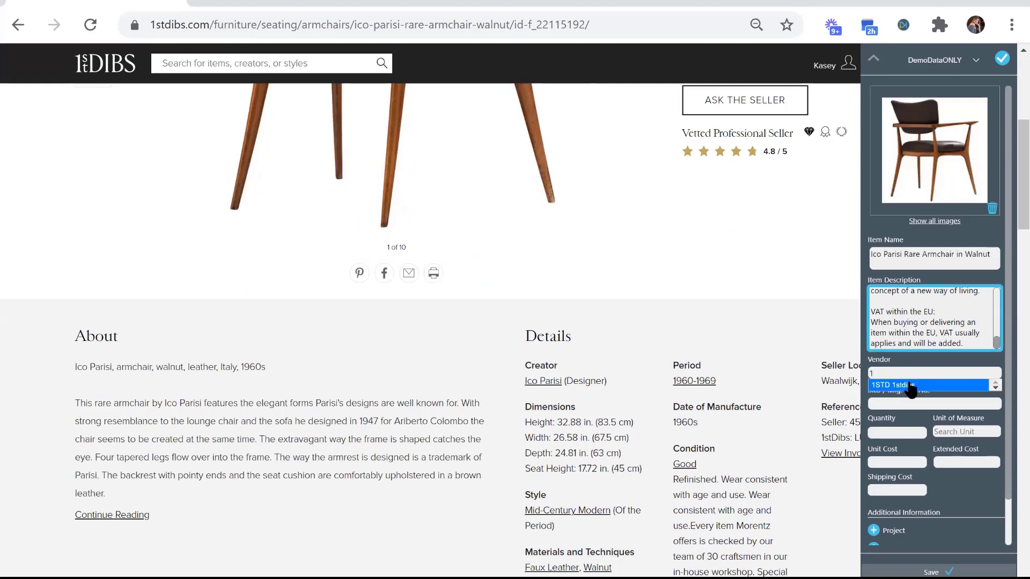
left_click(910, 385)
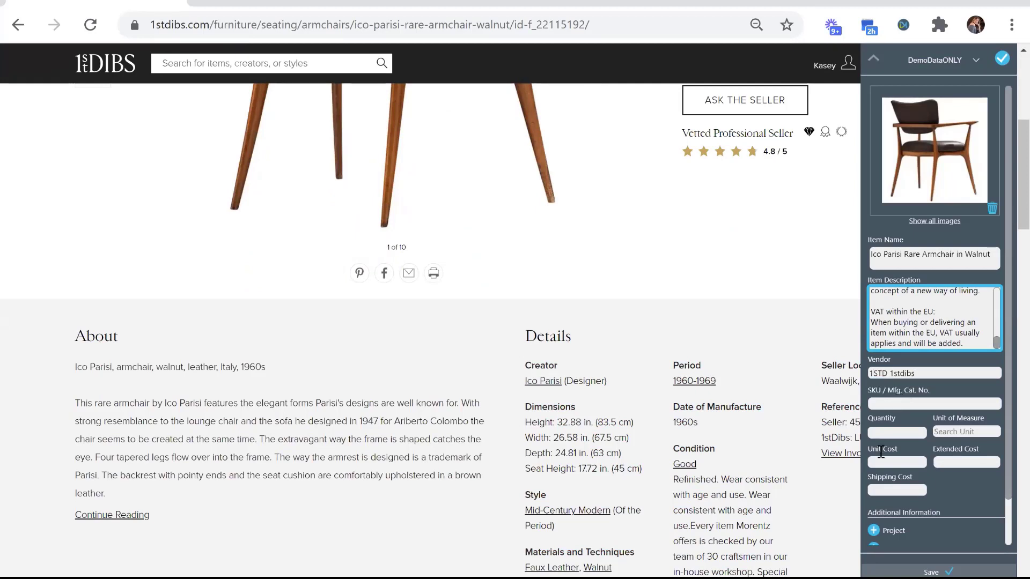
- Copy the listed price of 9,650 into the captured item's unit cost and save the item
scroll(881, 452, "down", 1)
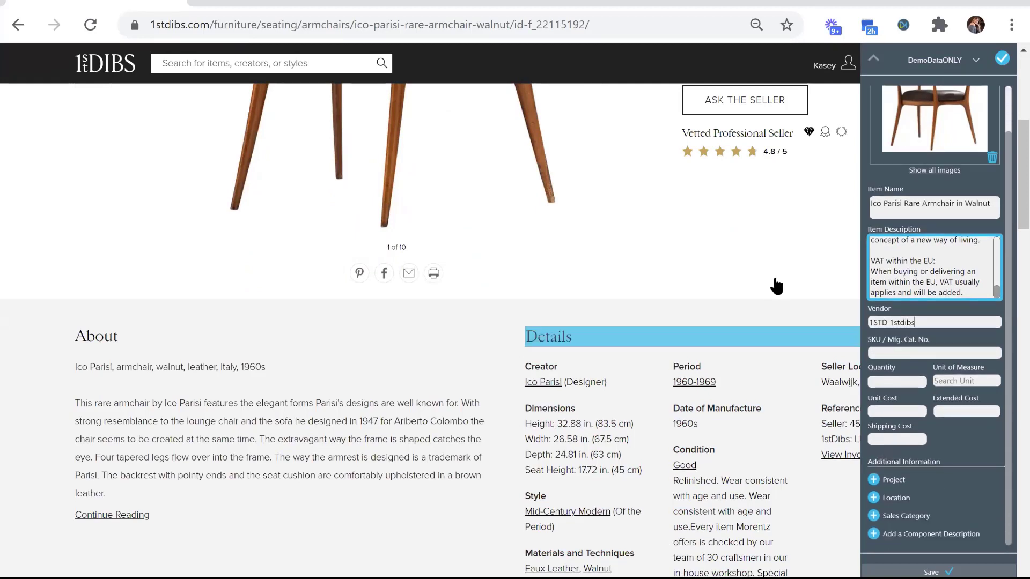
scroll(777, 288, "up", 6)
left_click(905, 412)
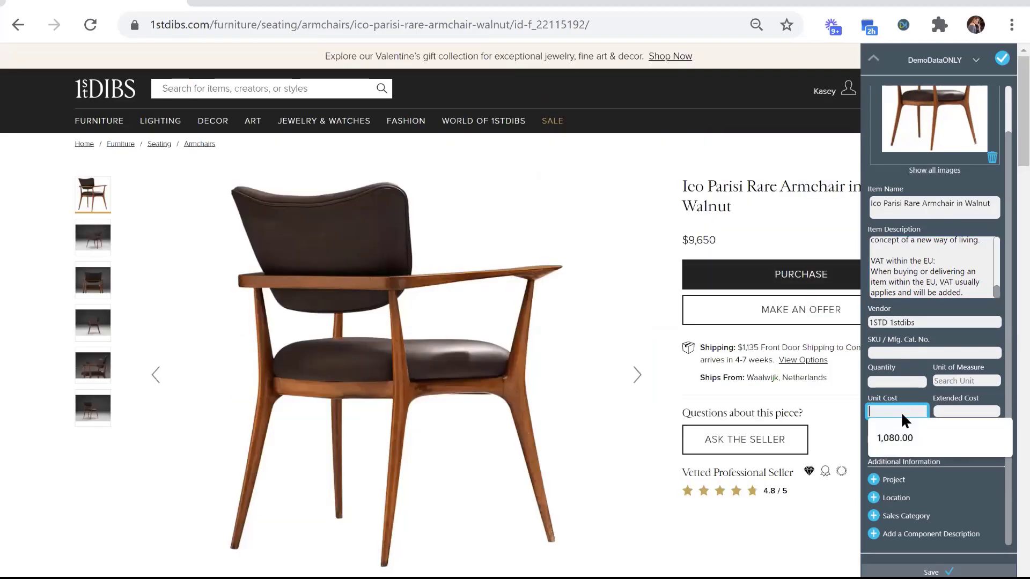
double_click(702, 241)
left_click_drag(706, 248, 896, 412)
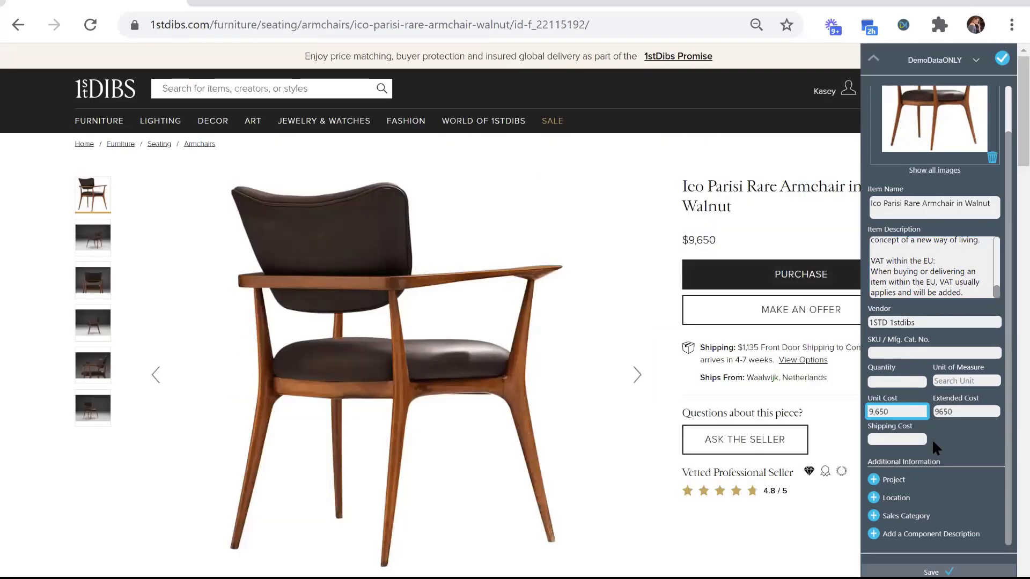
scroll(907, 472, "down", 1)
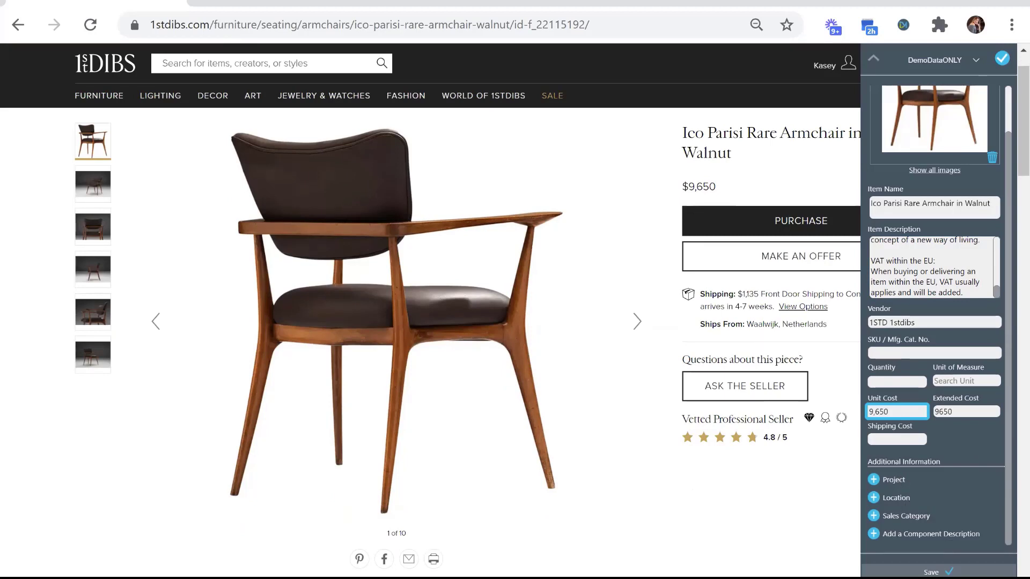
left_click(948, 572)
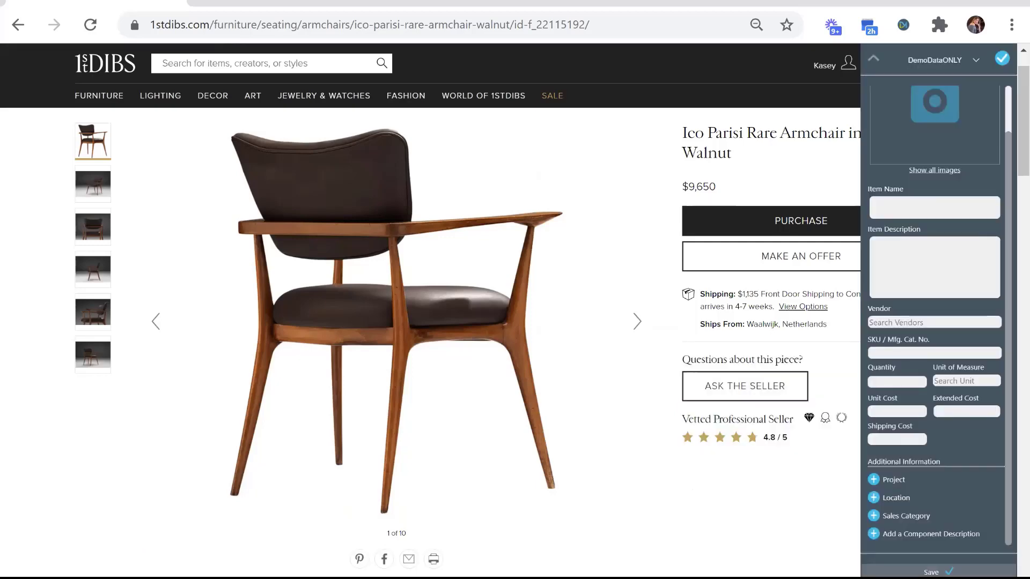
- Switch back to Design Manager and open the Whiteboard of captured items
mouse_move(568, 578)
left_click(569, 553)
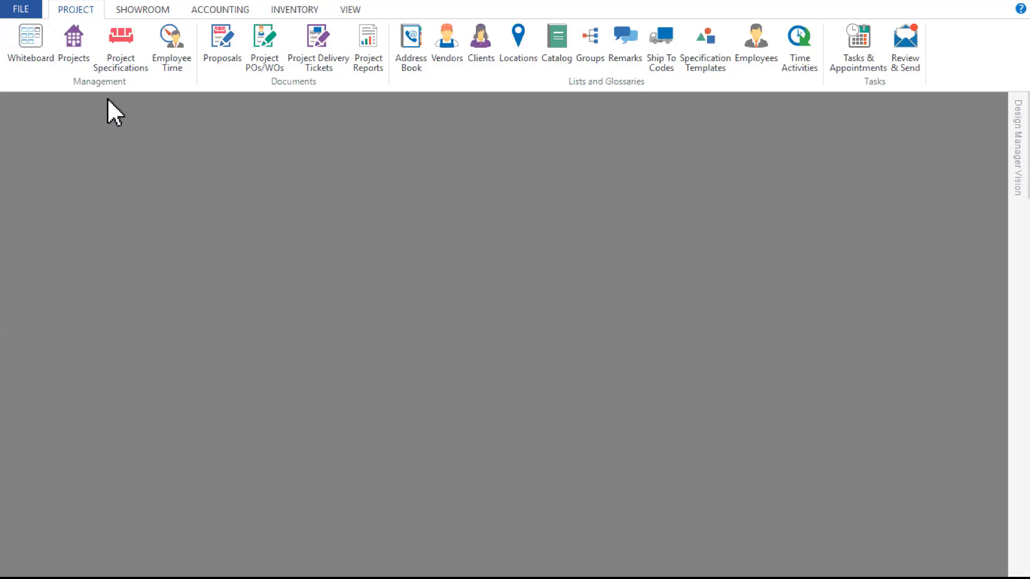
left_click(35, 46)
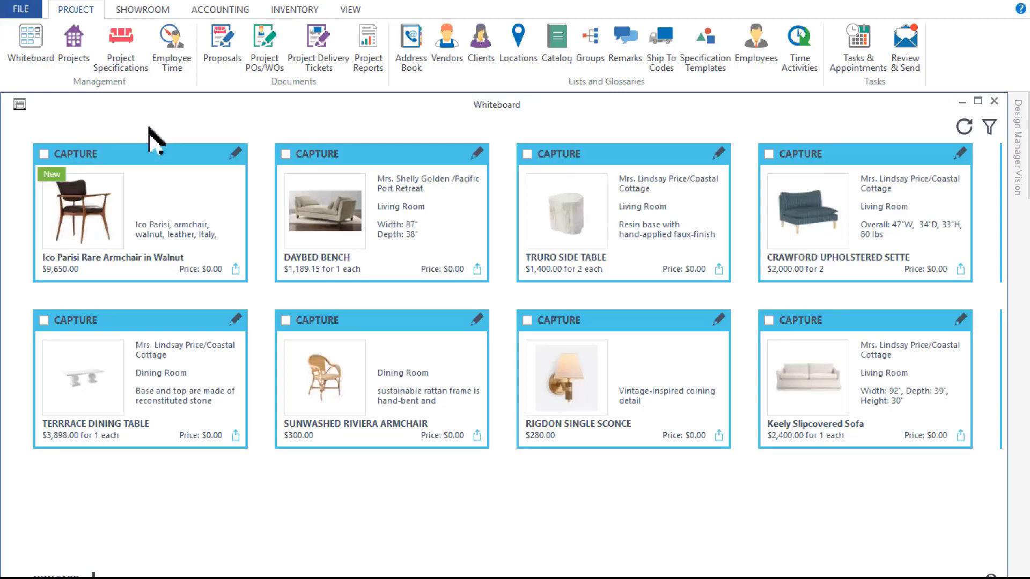
- Examine the share and create options for the Ico Parisi armchair card, and close them without choosing one
left_click(239, 271)
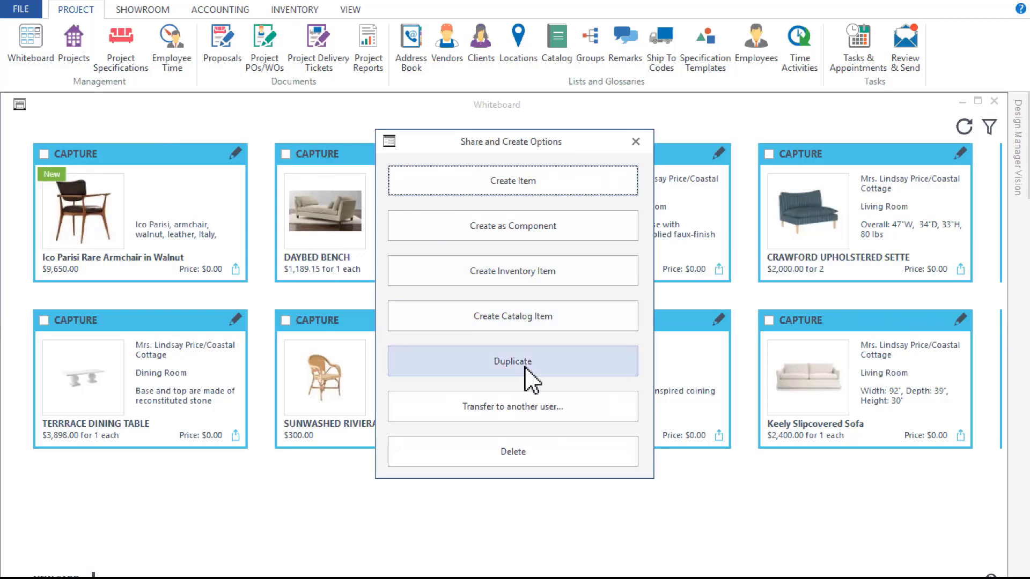
left_click(638, 143)
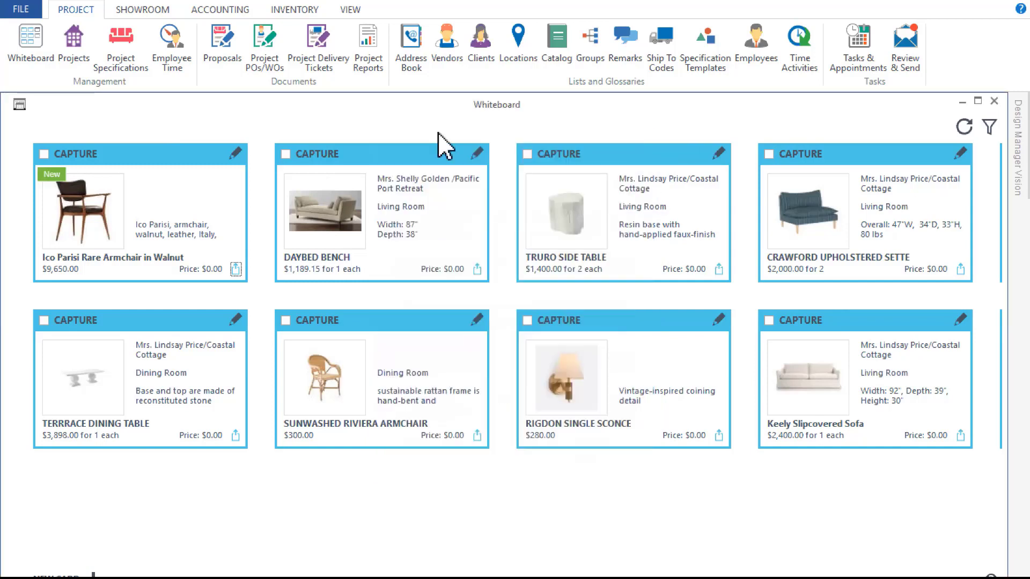
- Open the Ico Parisi armchair card for editing and assign it to the Timeless Town House project and Living Room location
left_click(235, 154)
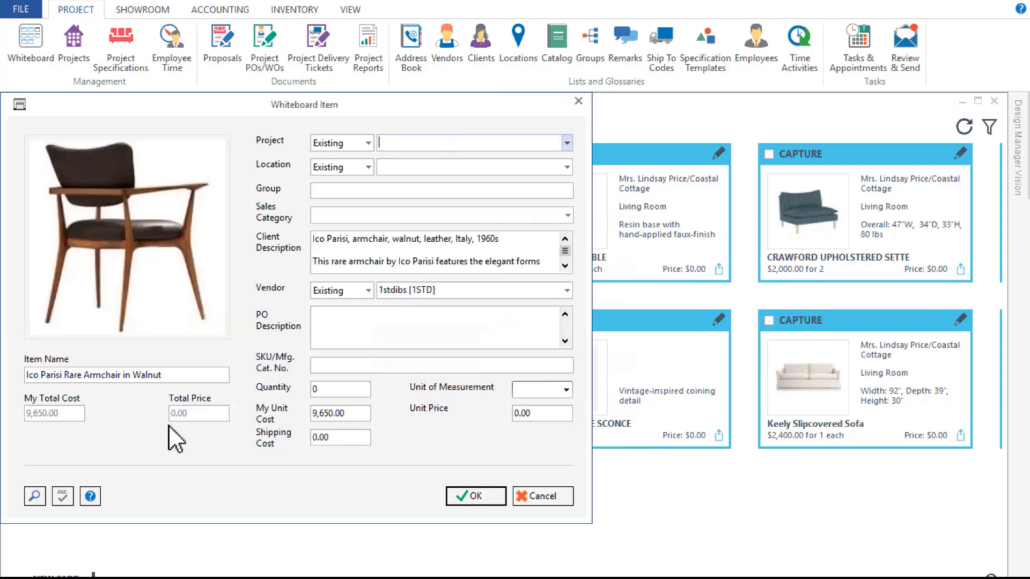
left_click(35, 496)
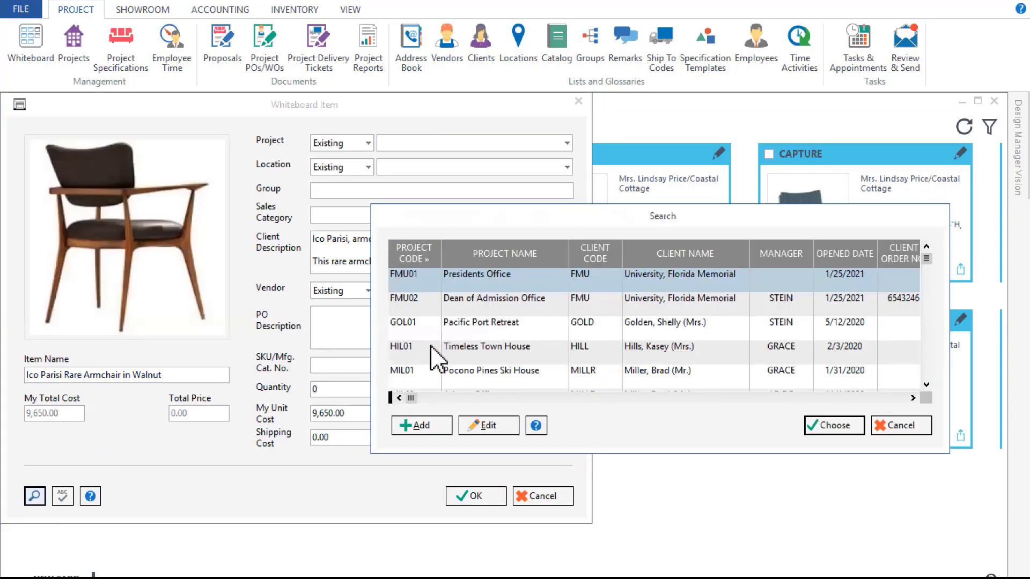
left_click(473, 356)
left_click(823, 426)
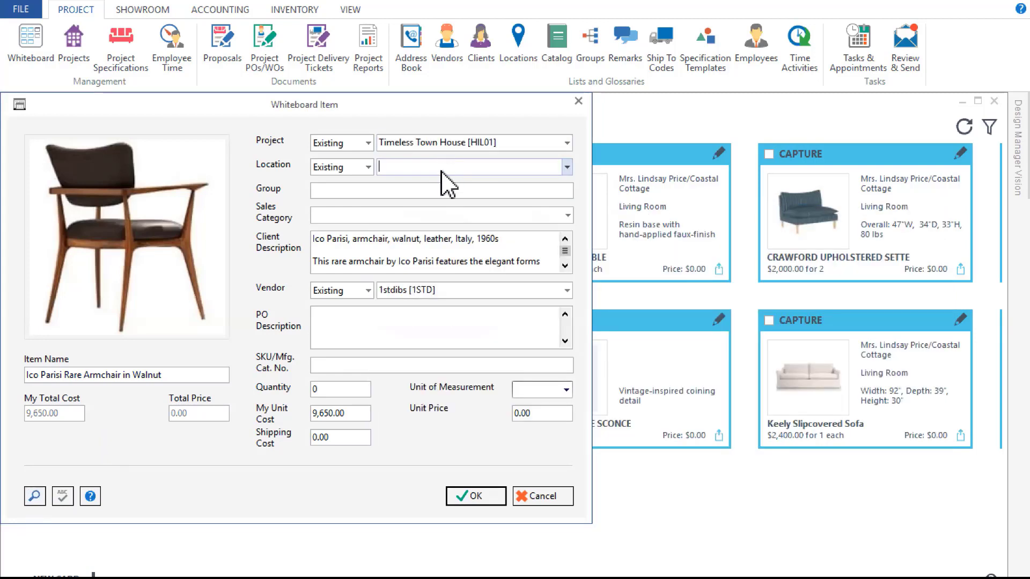
type("L")
left_click(443, 180)
- Set the armchair card's sales category to Furniture and save the card
left_click(332, 217)
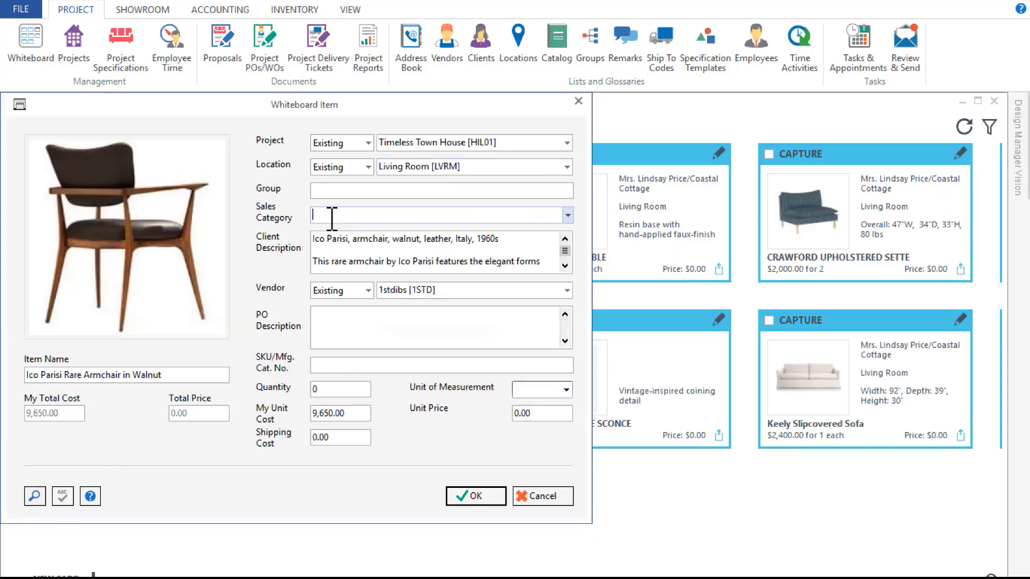
type("Fu")
key("Return")
left_click(473, 496)
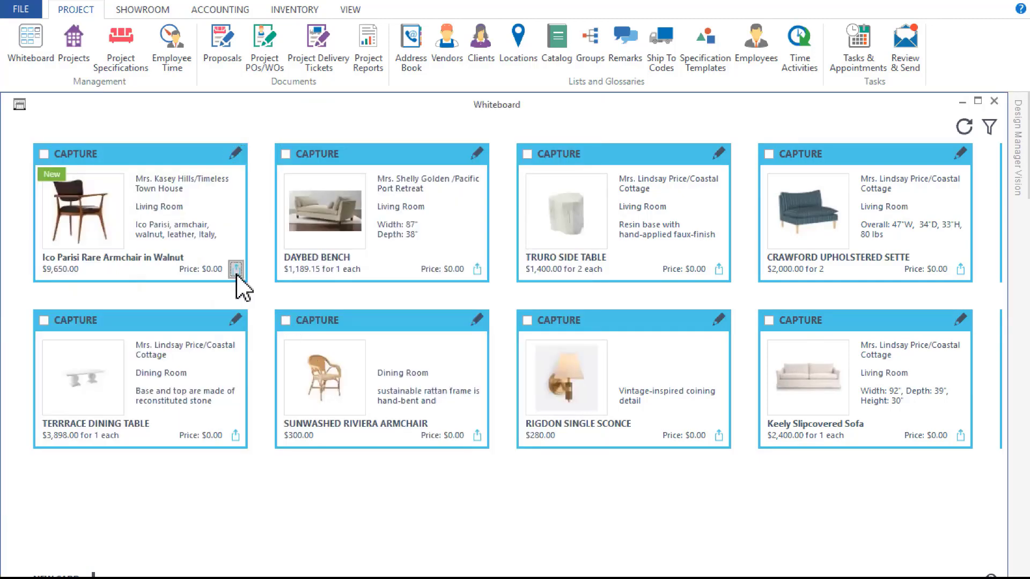
- Create a project item from the Ico Parisi armchair card and open the new item
left_click(235, 269)
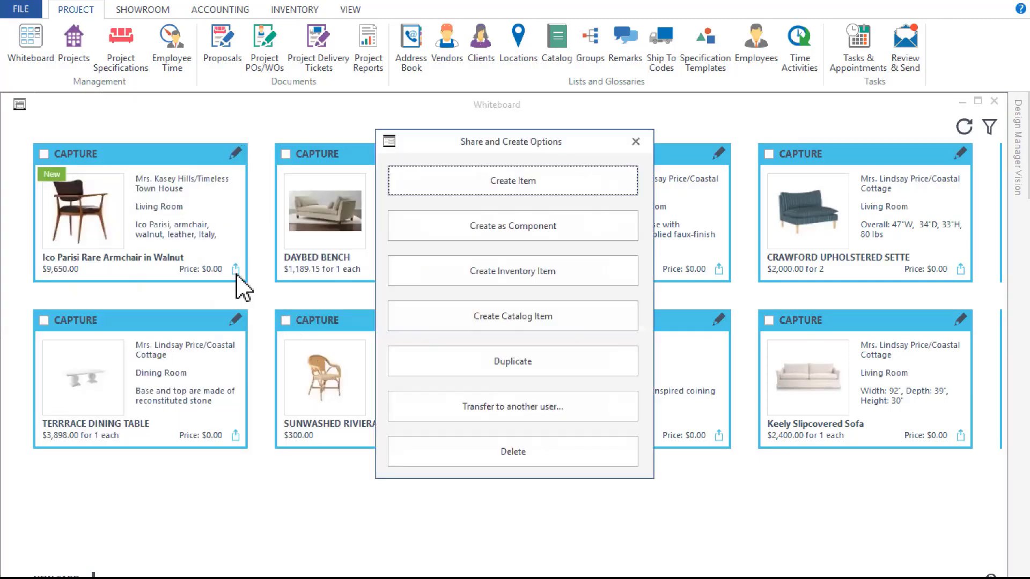
left_click(487, 184)
left_click(517, 365)
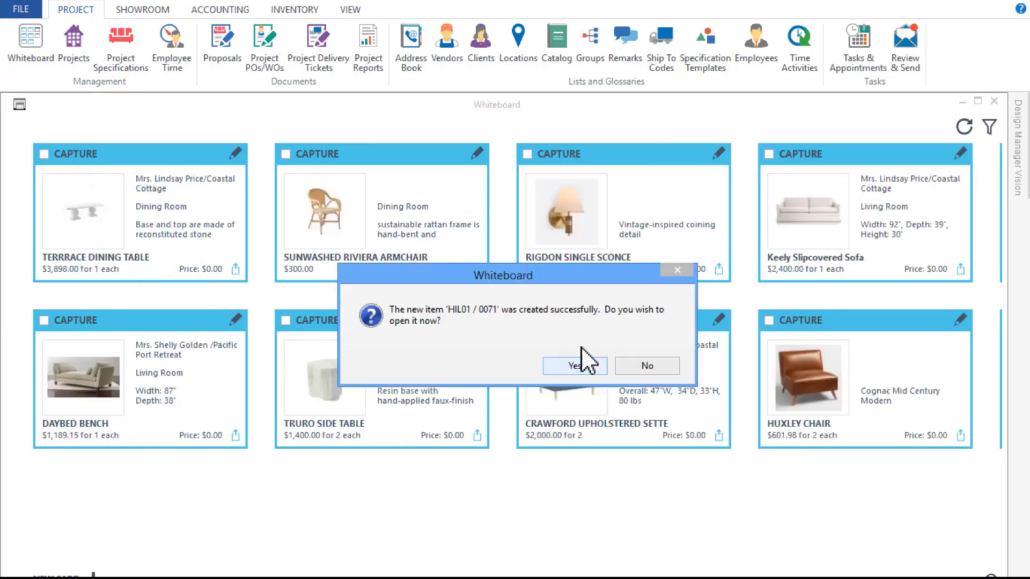
left_click(566, 366)
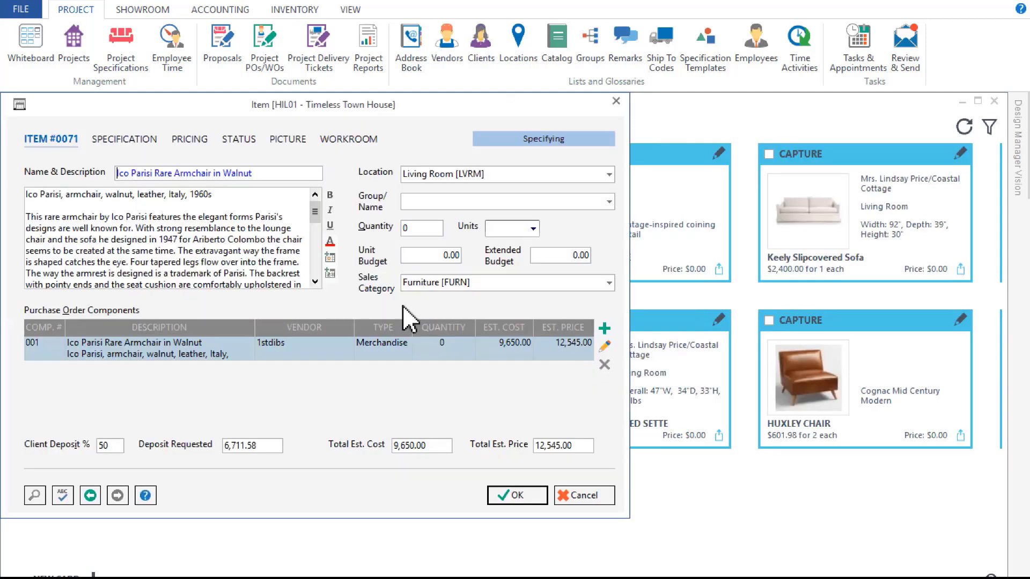
- Delete the armchair's description text after "Parisi's designs are well known for" and save the item
scroll(250, 275, "down", 5)
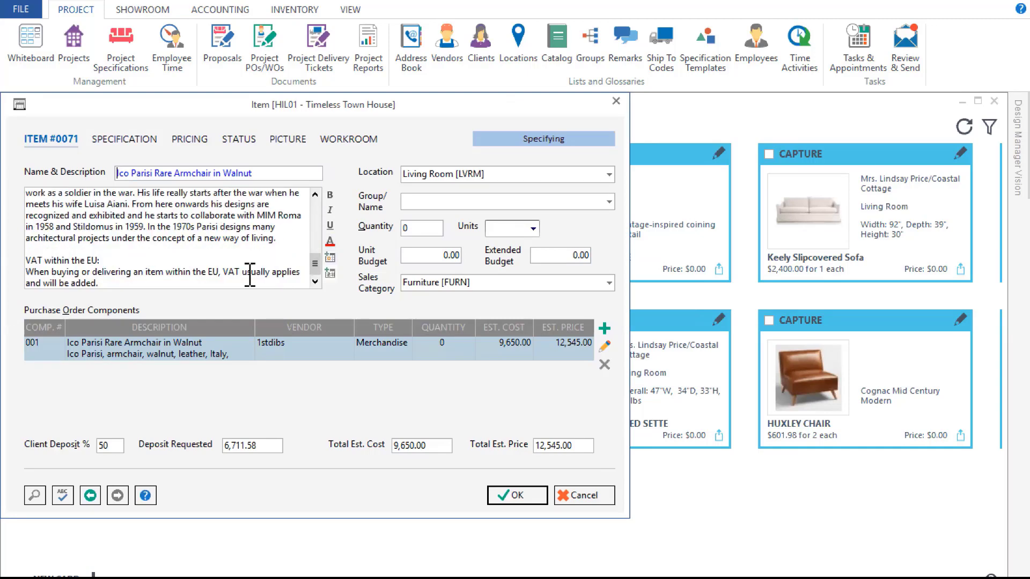
left_click_drag(232, 282, 132, 228)
key("Delete")
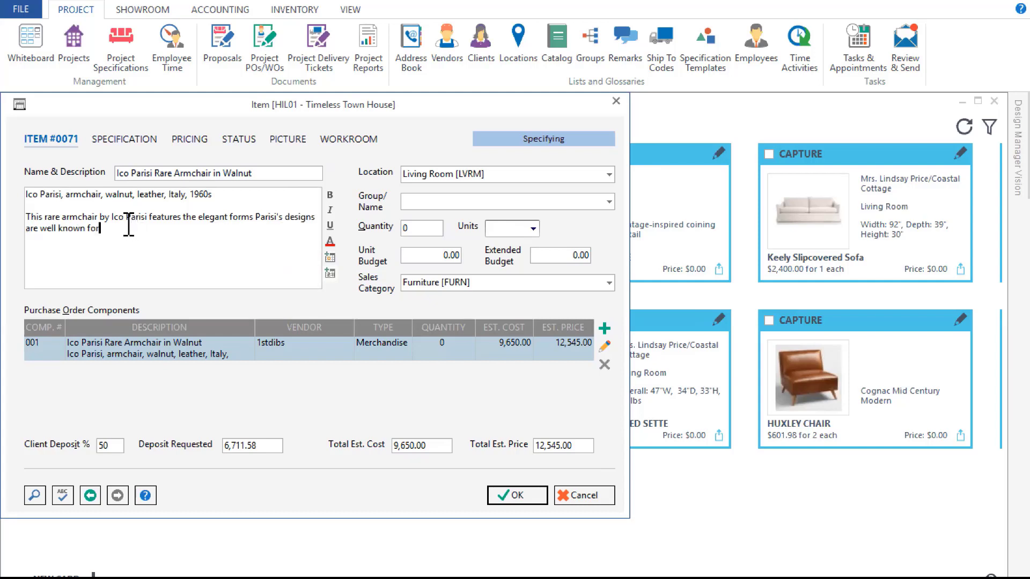
left_click(523, 501)
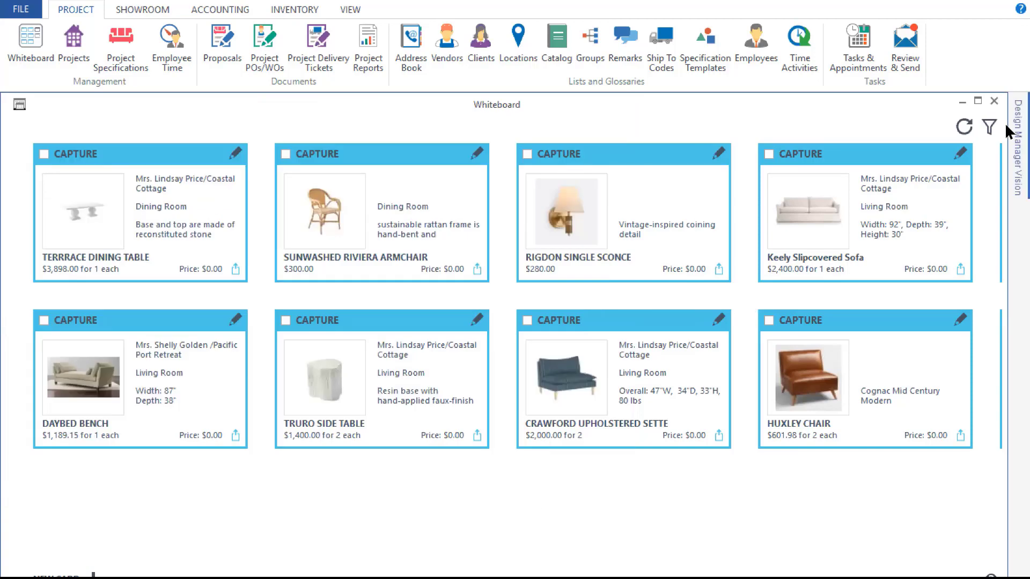
- Replace the Whiteboard with the Timeless Town House specifications, view them by descending reference number, and close them
left_click(994, 101)
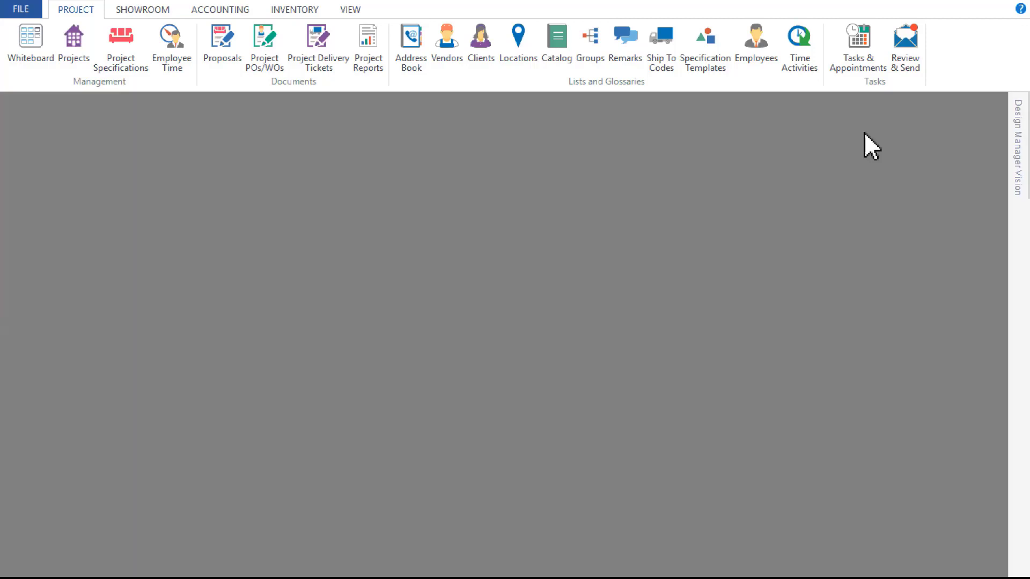
left_click(129, 66)
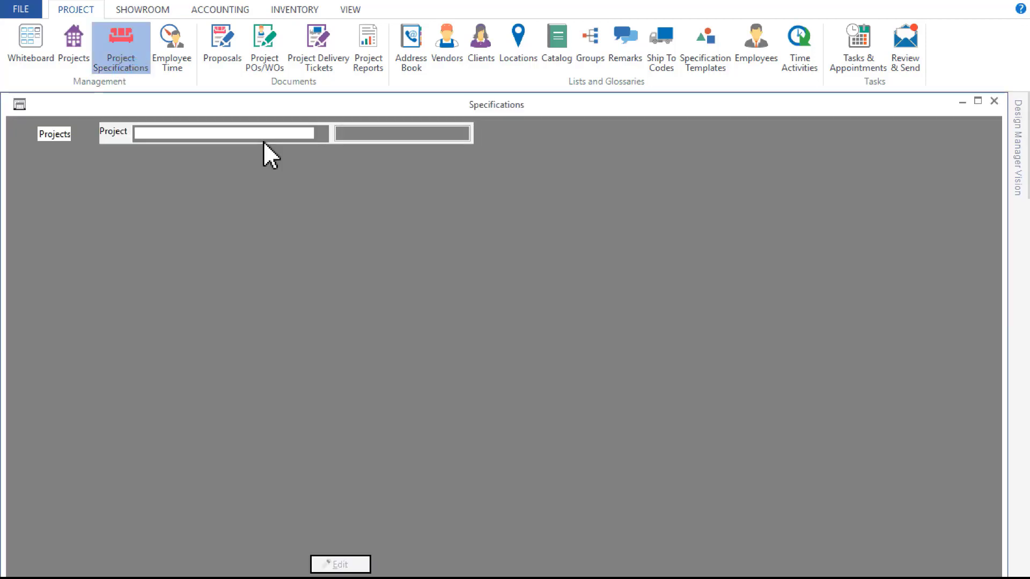
type("ti")
key("Return")
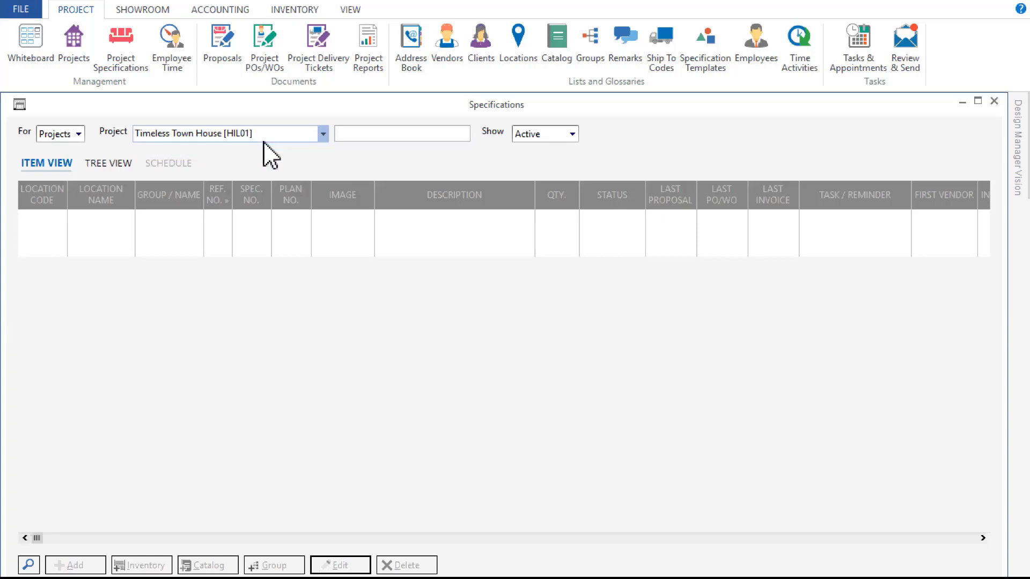
left_click(222, 194)
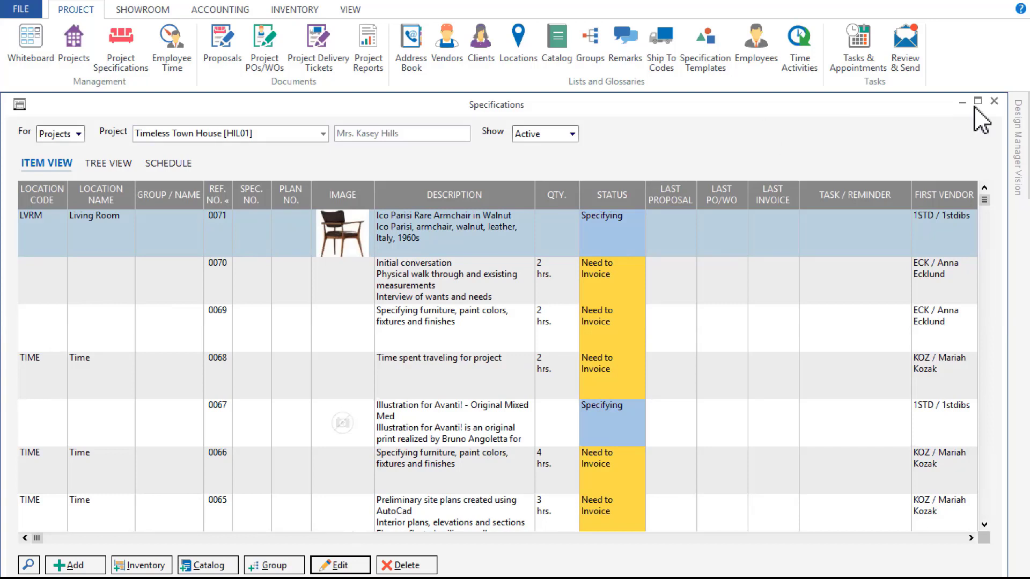
left_click(993, 101)
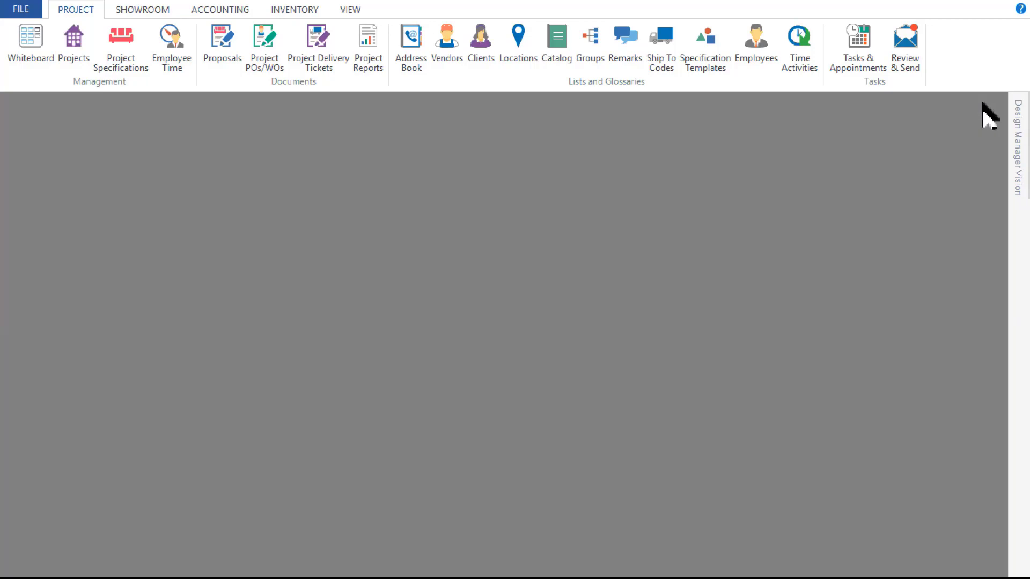
- Open the proposals and documents list for the Timeless Town House project
left_click(224, 66)
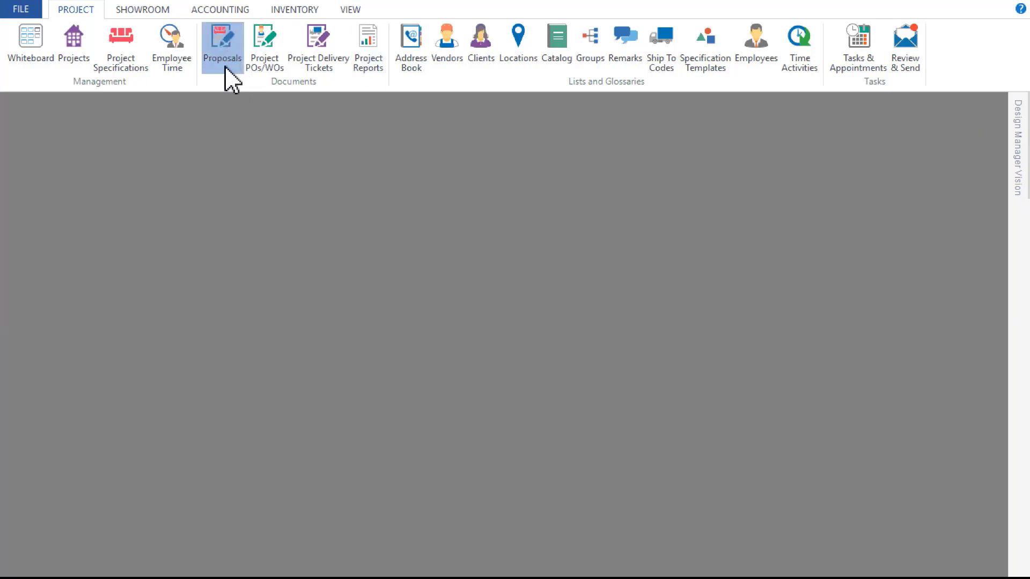
type("t")
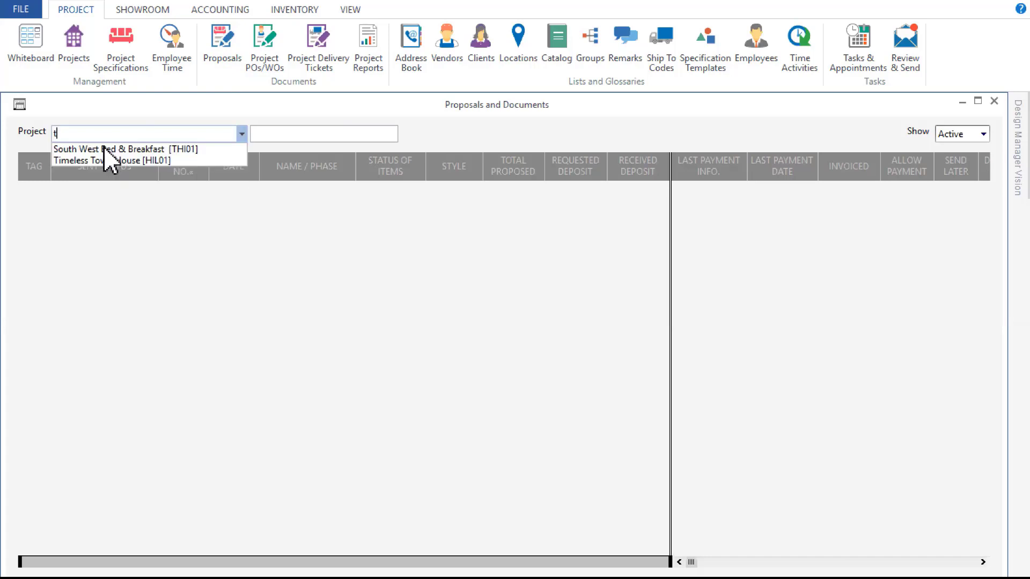
type("i")
key("Return")
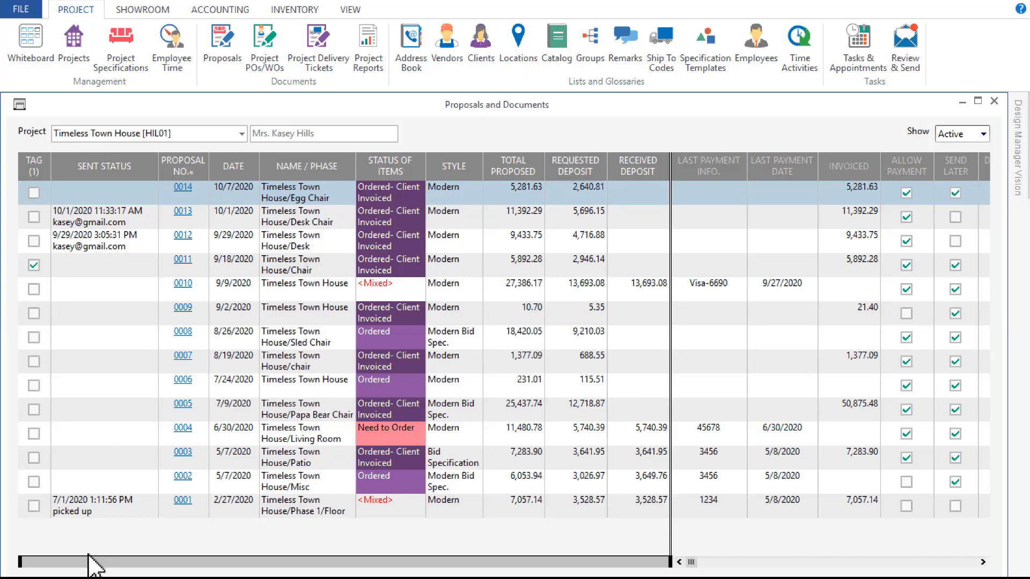
- Start a new Timeless Town House proposal and sort its items by reference number in descending order
key("Insert")
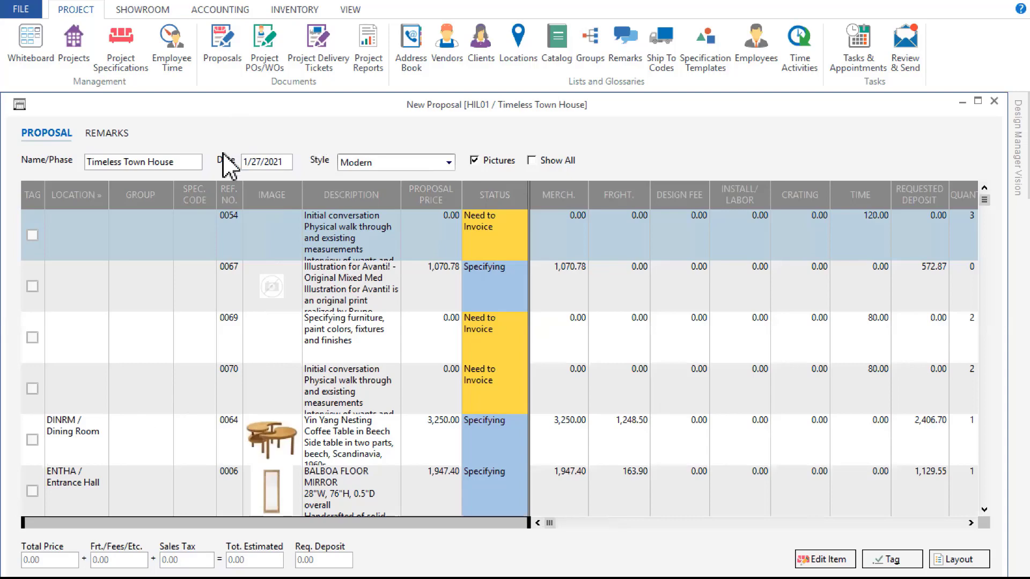
left_click(229, 194)
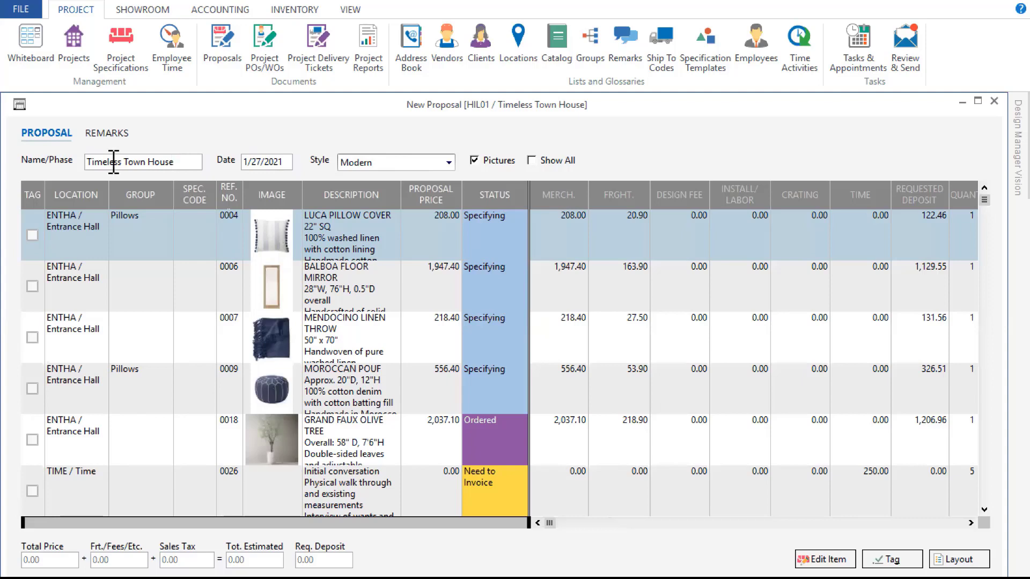
left_click(184, 166)
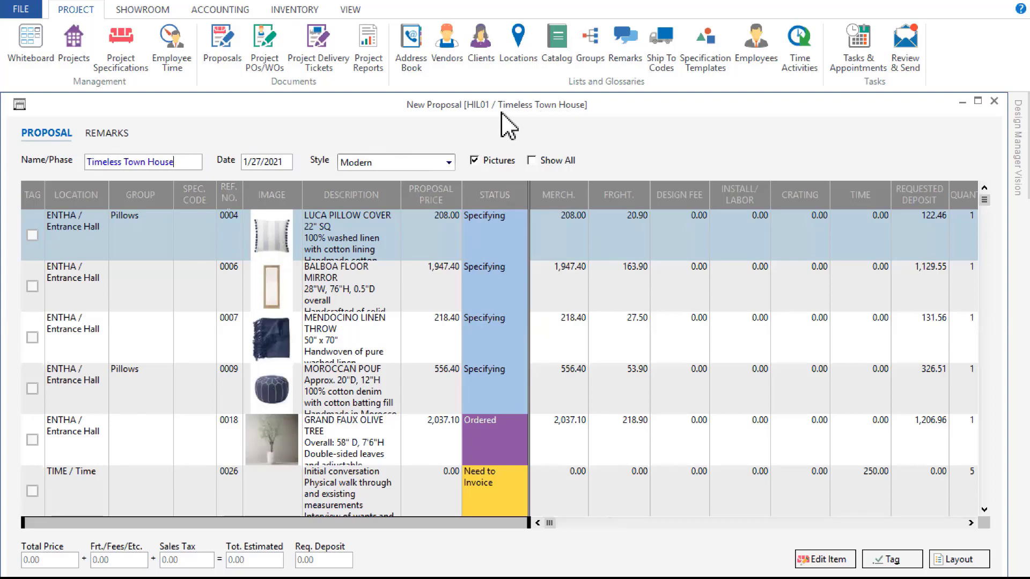
left_click(231, 197)
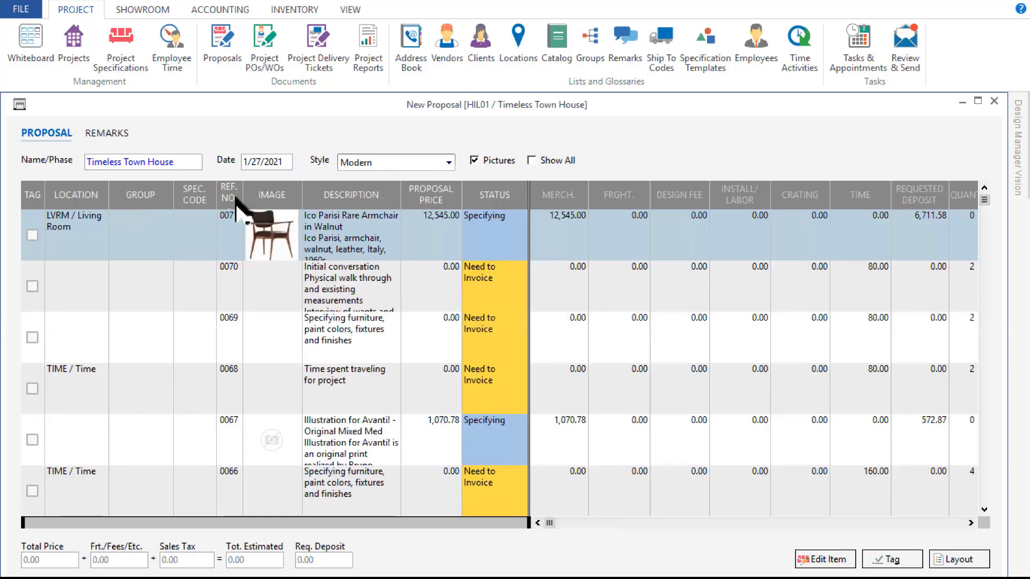
left_click(236, 200)
left_click(239, 201)
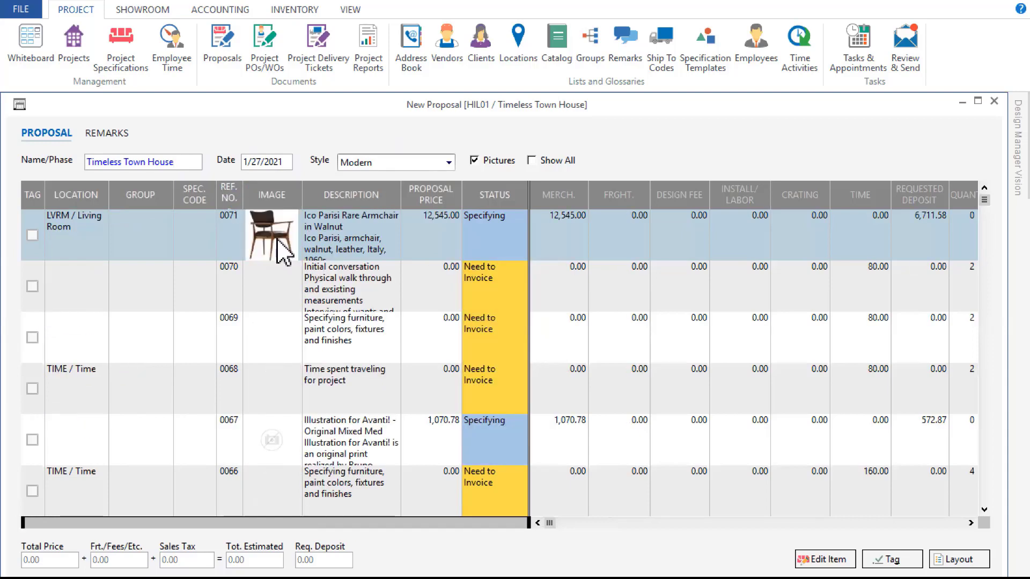
- Replace the new proposal's name/phase with "Armchair"
left_click_drag(184, 161, 58, 152)
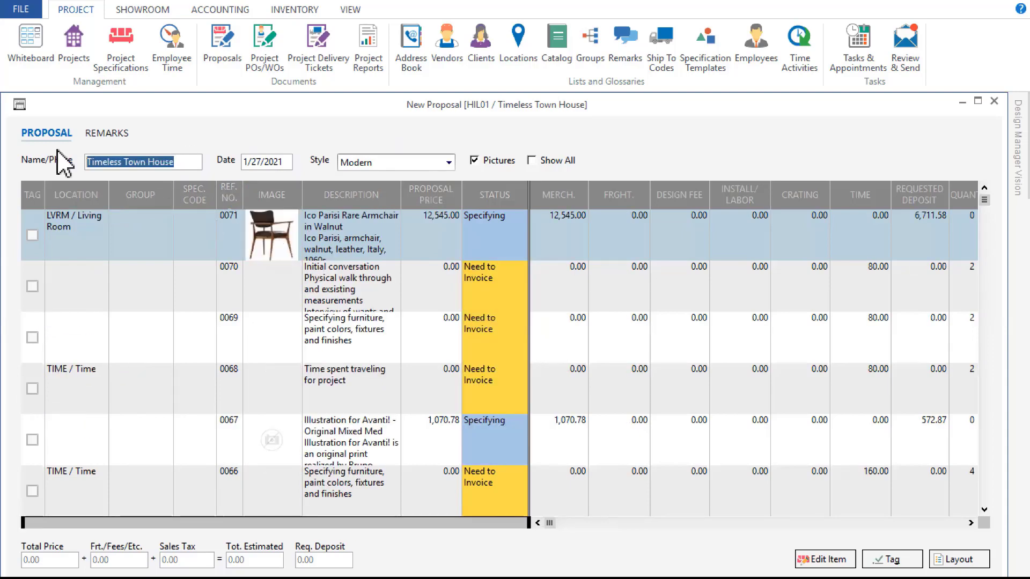
type("A")
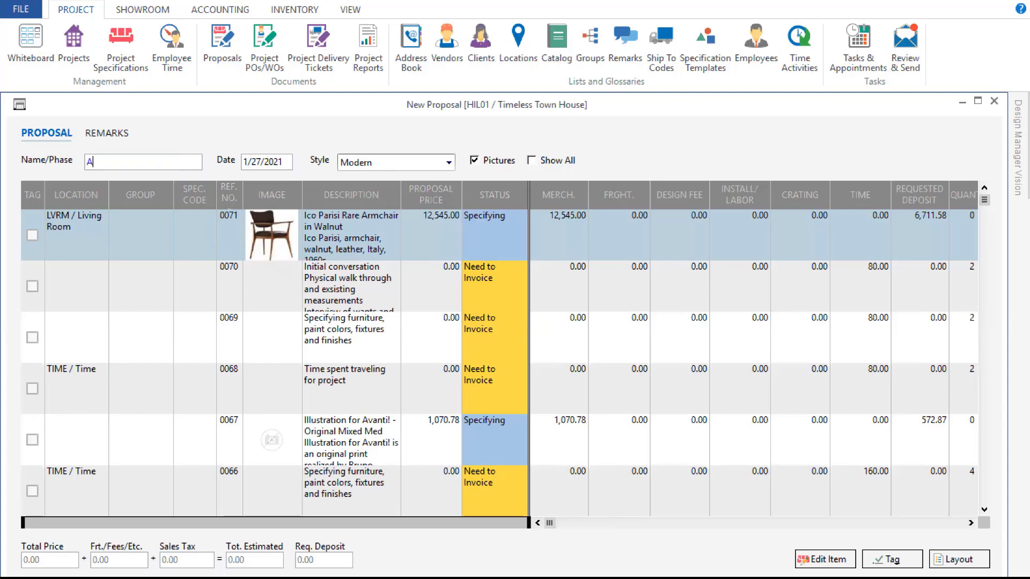
type("rmchair")
- Browse the proposal styles, choose Modern, and tag the Ico Parisi armchair for the proposal
left_click(448, 164)
scroll(415, 215, "up", 2)
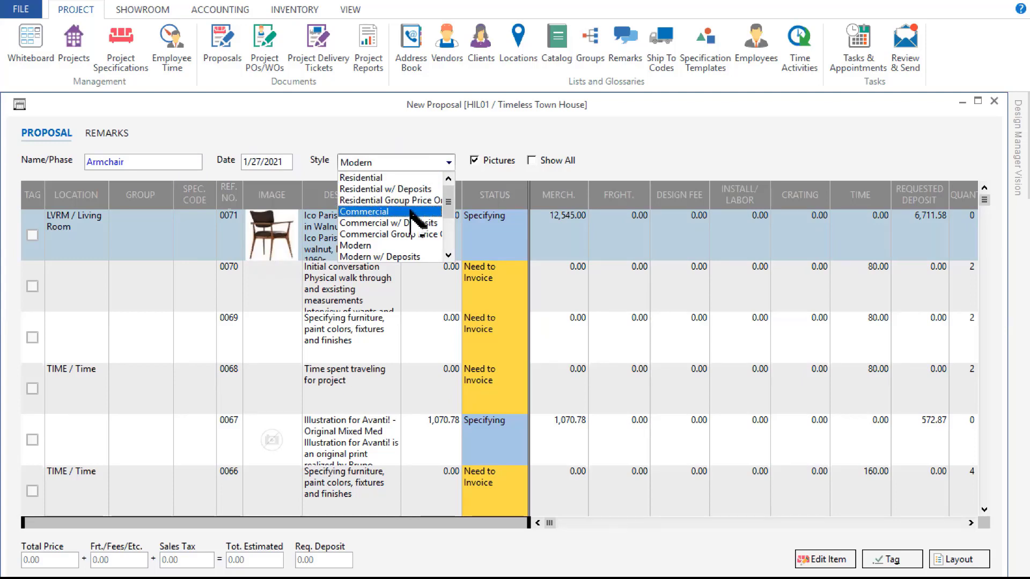
scroll(410, 212, "down", 1)
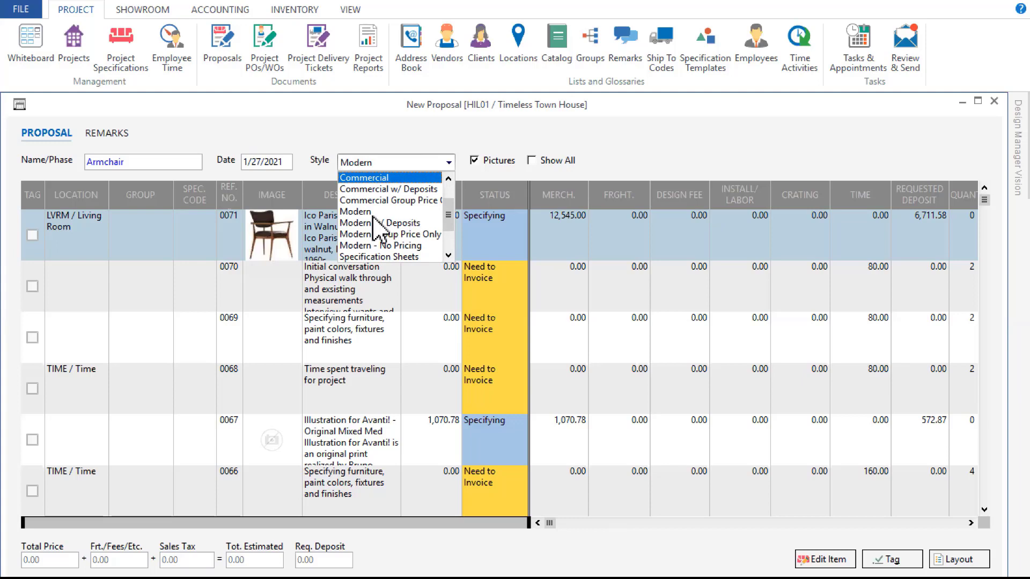
scroll(377, 228, "down", 1)
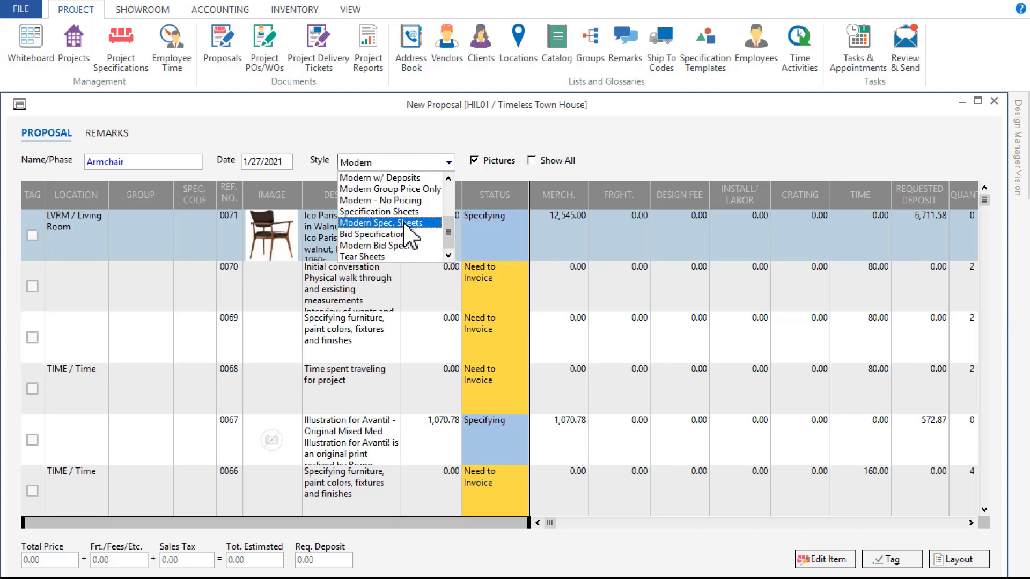
scroll(413, 257, "up", 1)
scroll(410, 247, "up", 2)
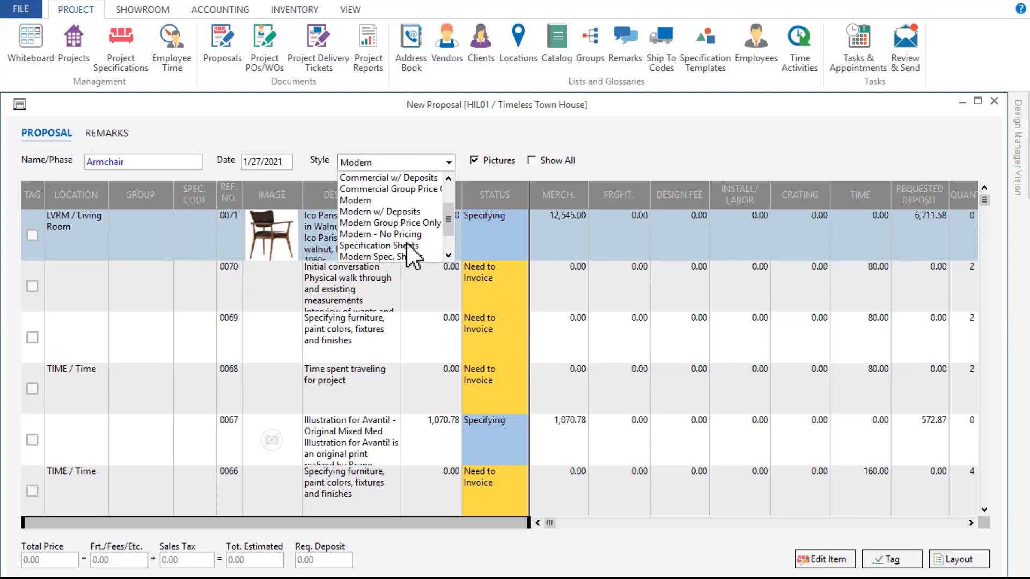
left_click(363, 201)
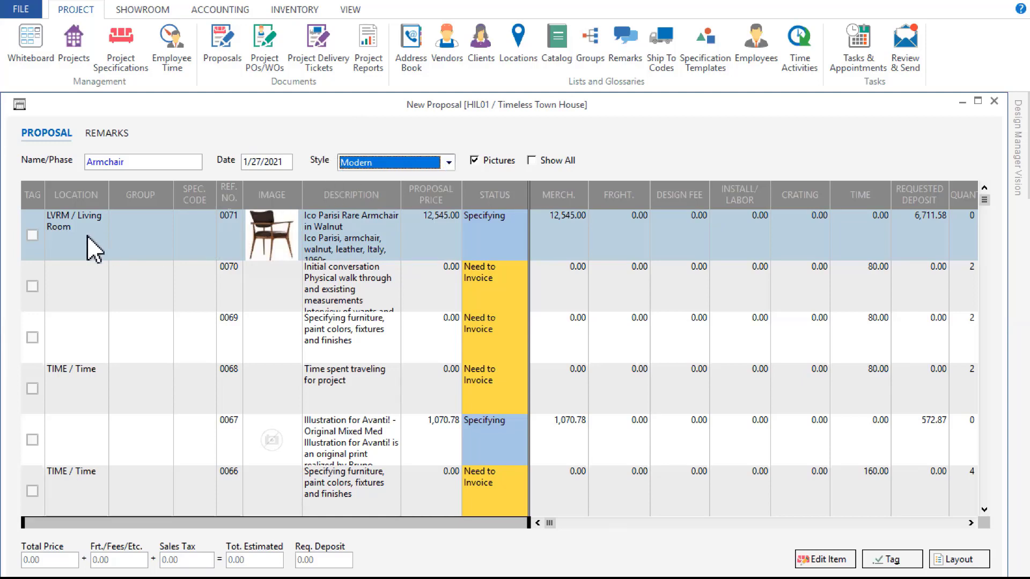
left_click(32, 236)
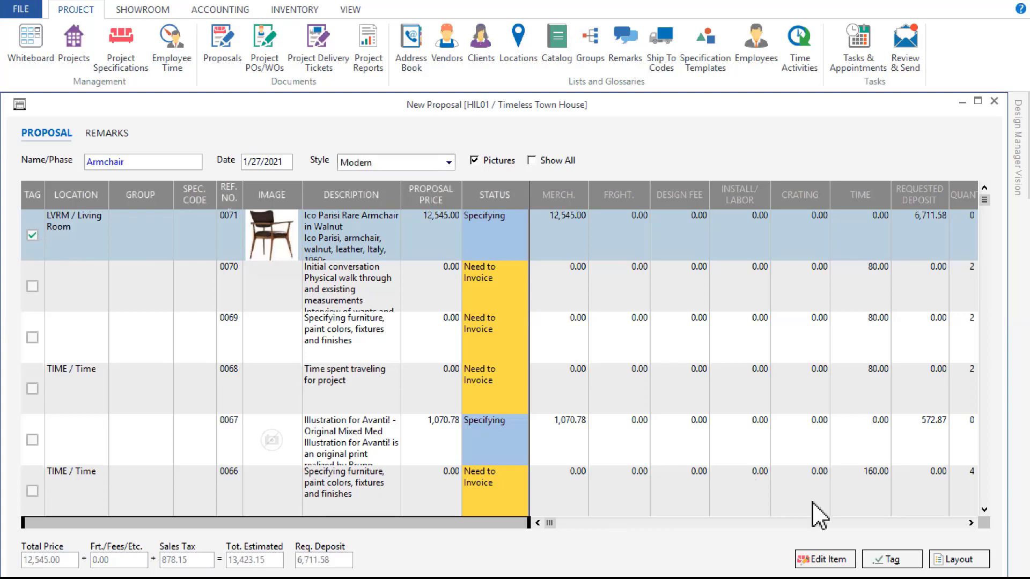
- Examine the options for tagging proposal items in bulk, and close them without applying any
left_click(894, 560)
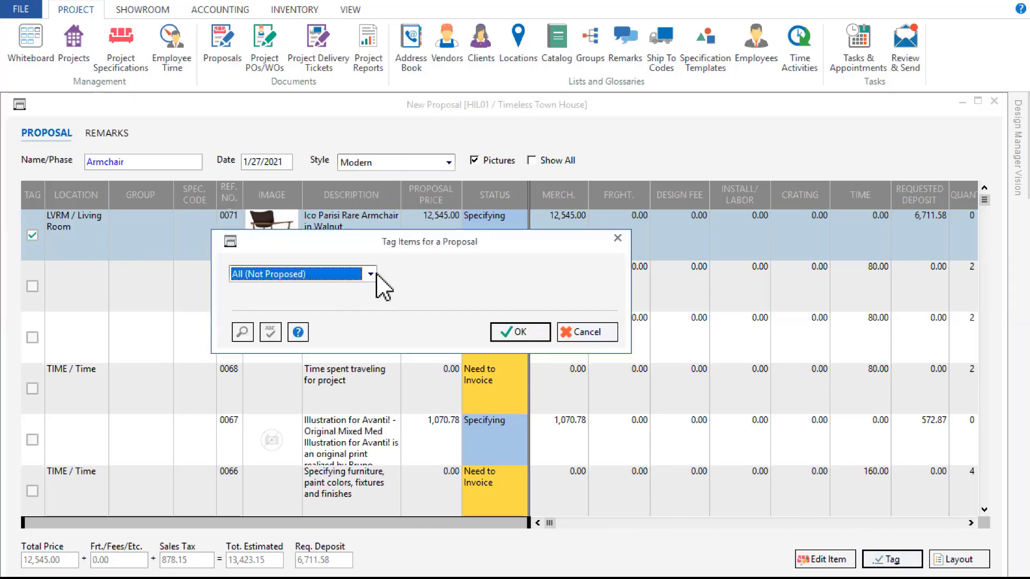
left_click(374, 275)
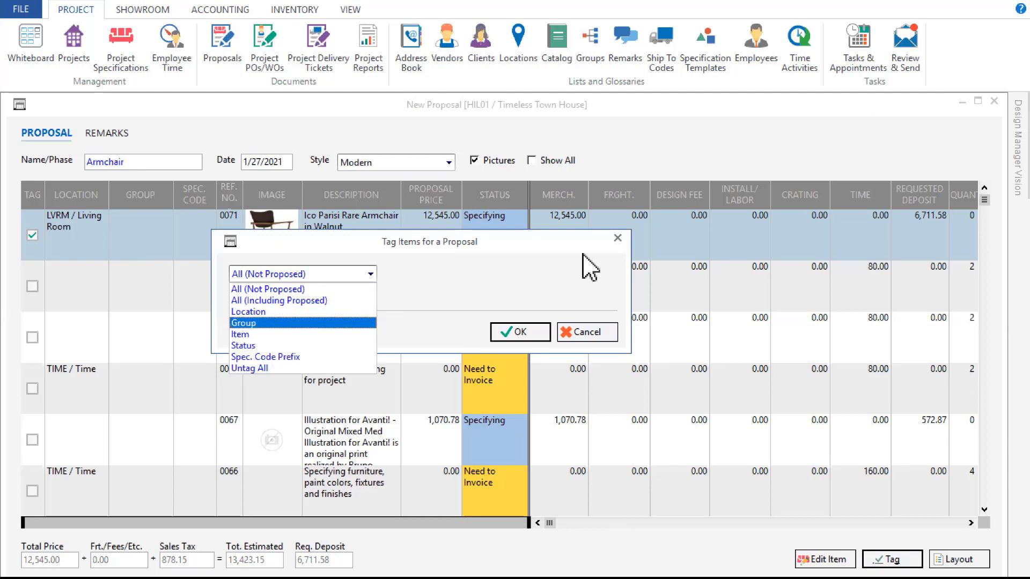
left_click(619, 242)
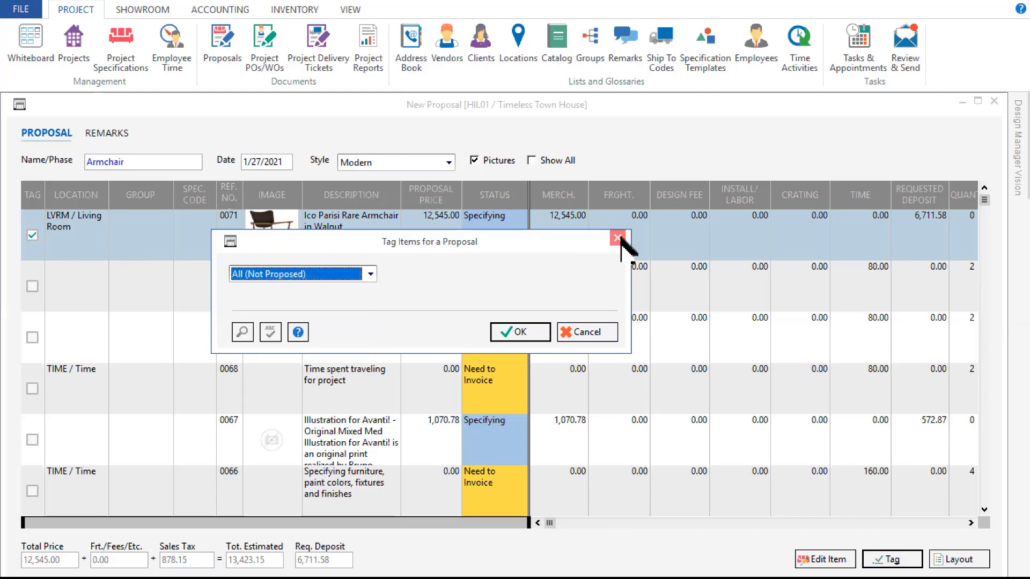
left_click(619, 241)
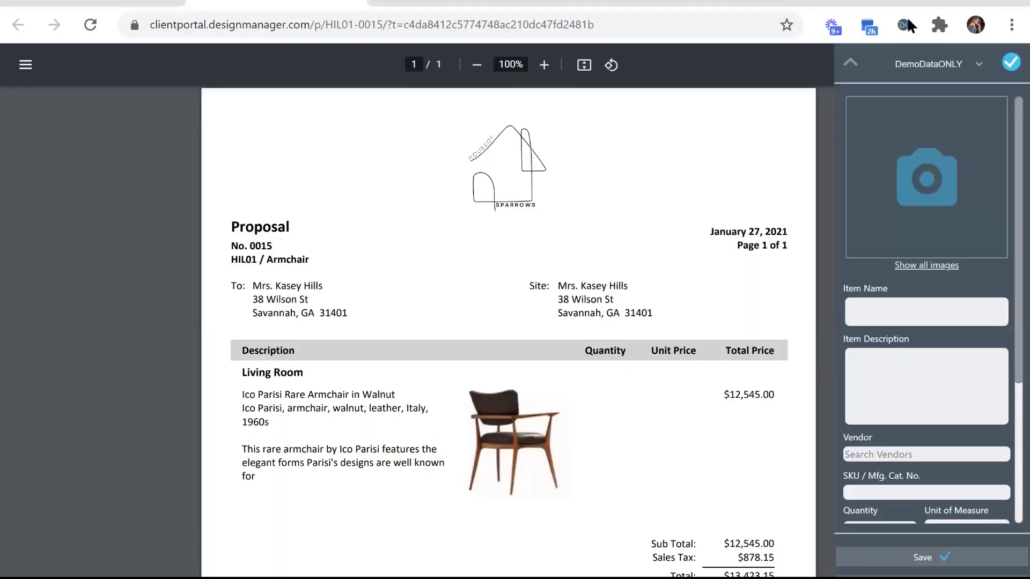
- Hide the product capture panel in the browser and review the armchair proposal in the client portal
left_click(904, 24)
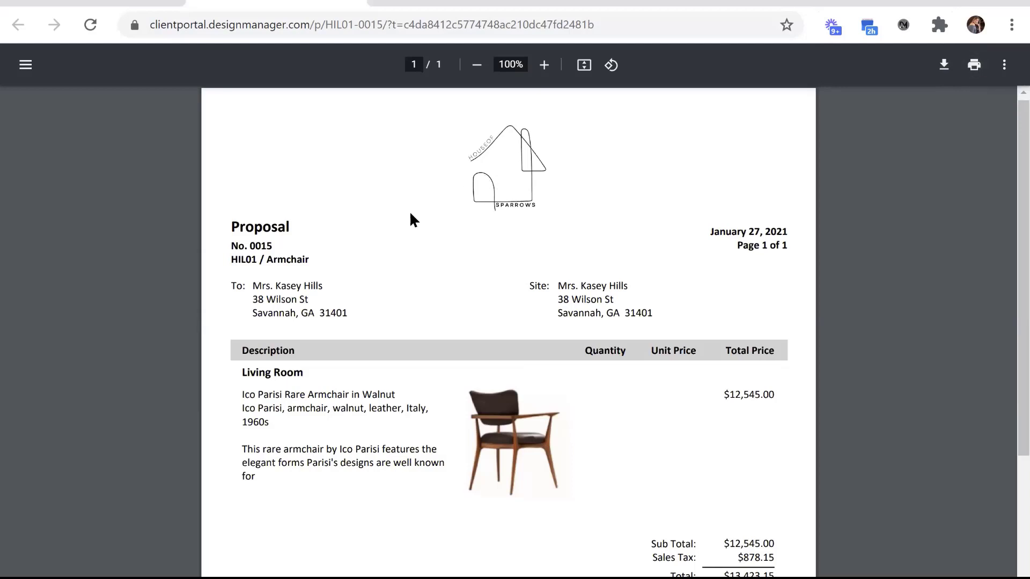
scroll(410, 211, "down", 1)
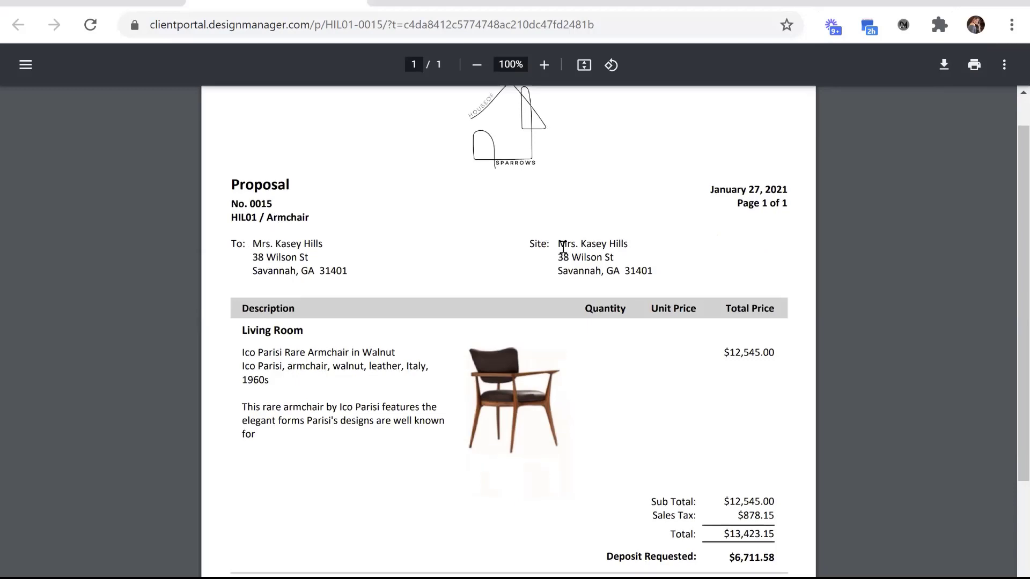
- Review the armchair proposal's item description, totals, terms and signature lines, and switch back to Design Manager
scroll(561, 247, "down", 2)
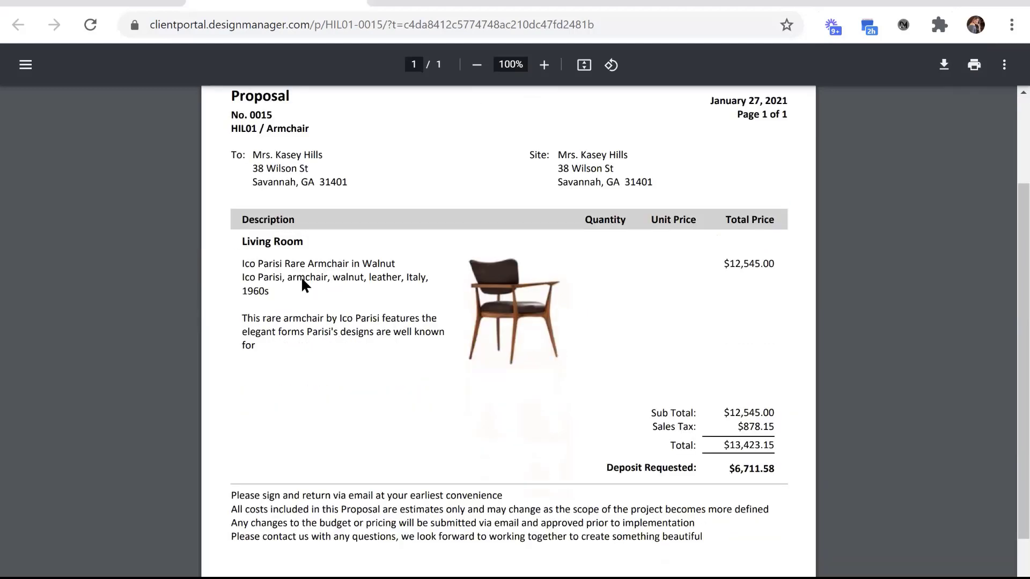
scroll(620, 290, "down", 2)
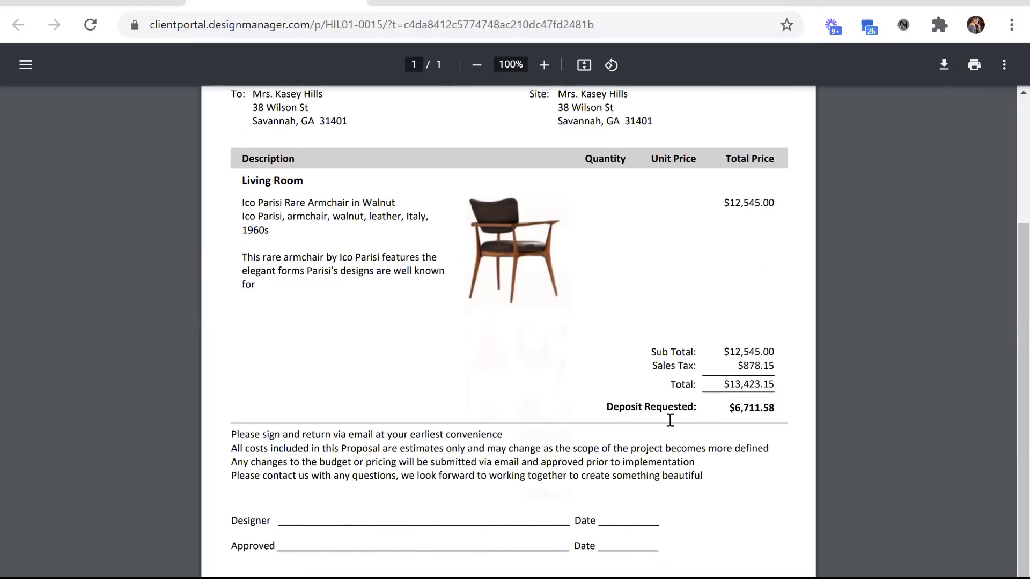
scroll(432, 379, "down", 2)
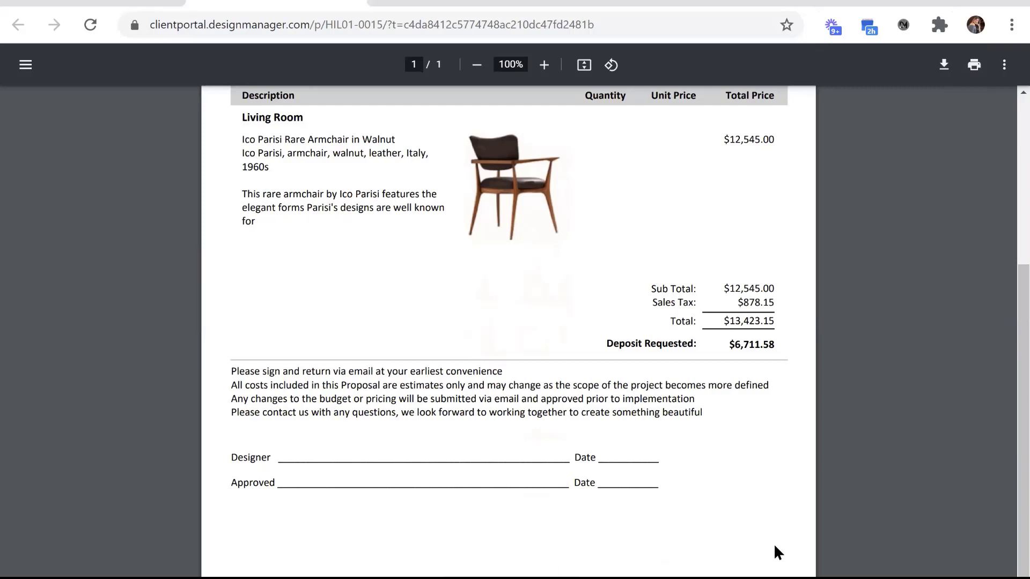
scroll(816, 499, "up", 5)
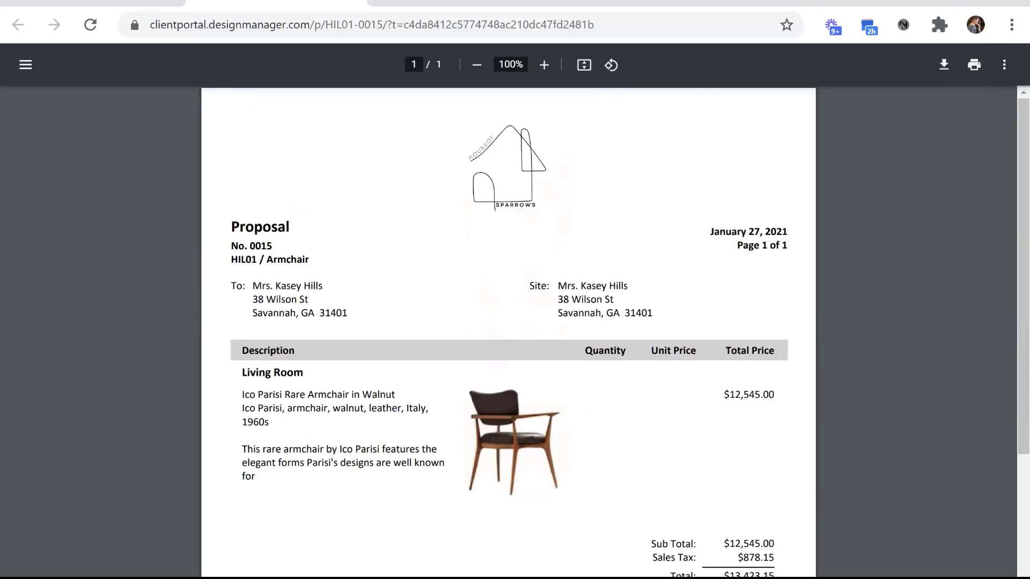
mouse_move(569, 576)
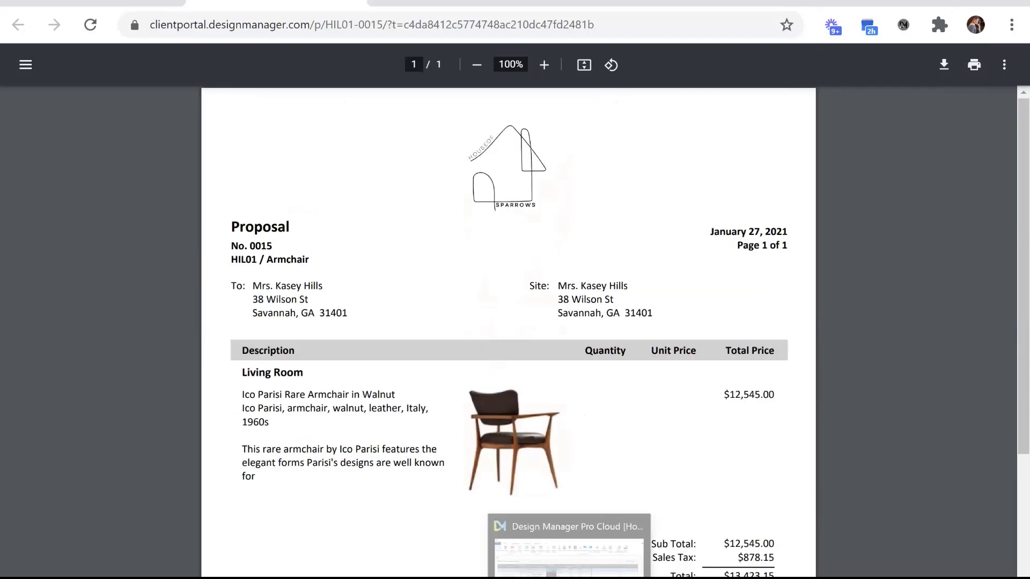
left_click(615, 554)
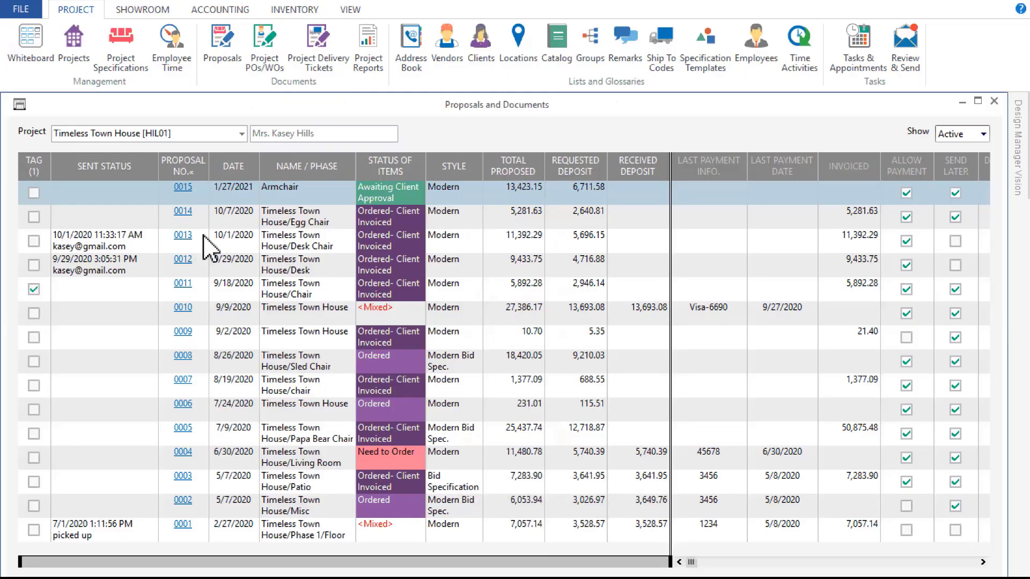
- Tag only the Armchair proposal instead of the Timeless Town House/Chair proposal, and email it to the client with the message left blank
left_click(36, 290)
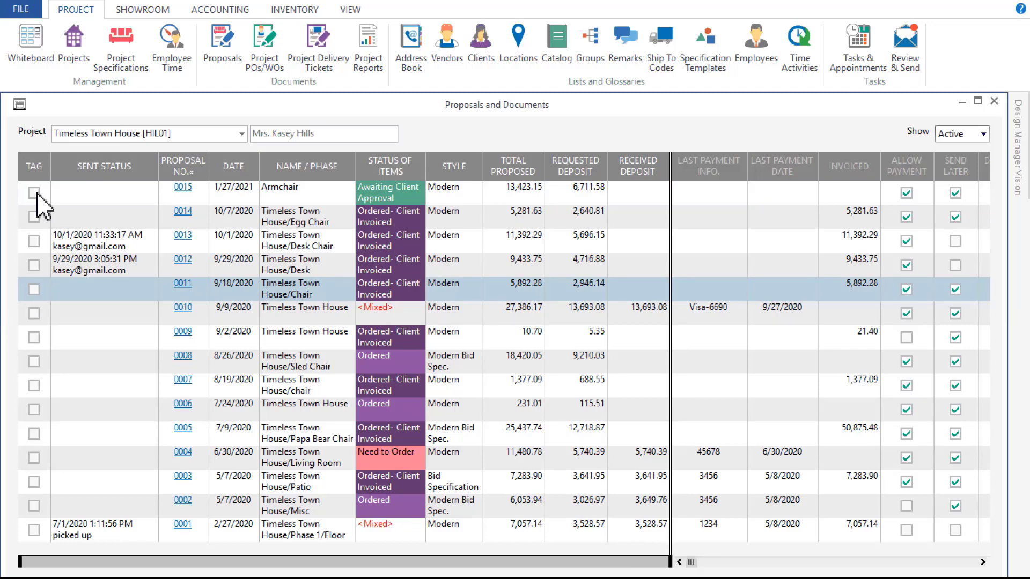
left_click(34, 193)
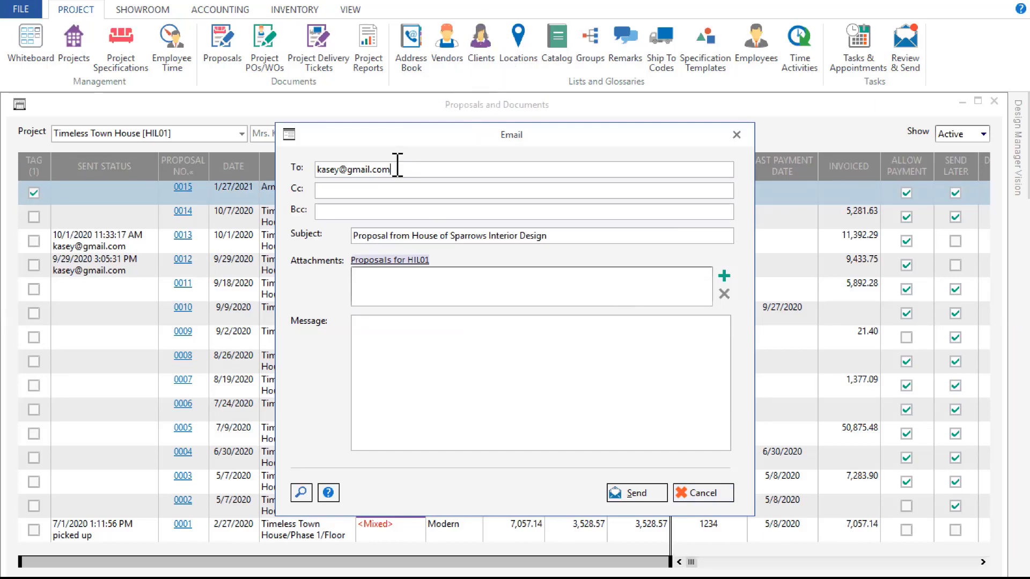
left_click(524, 338)
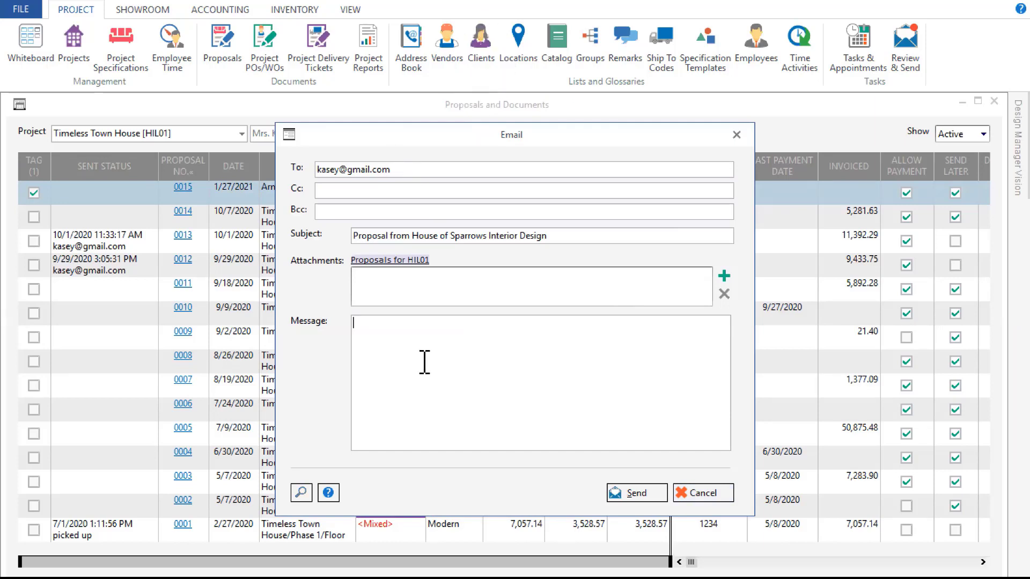
left_click(640, 493)
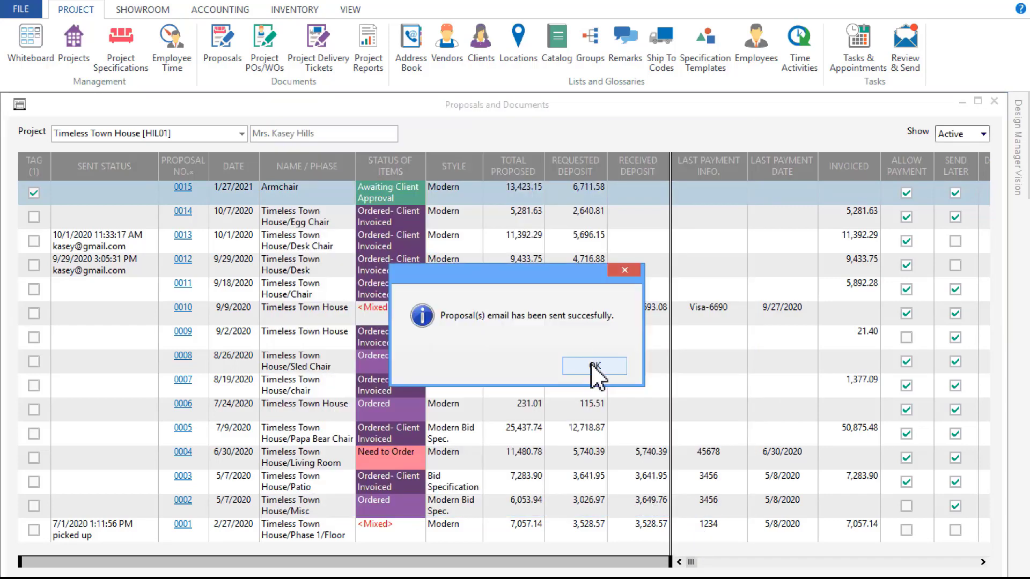
left_click(594, 366)
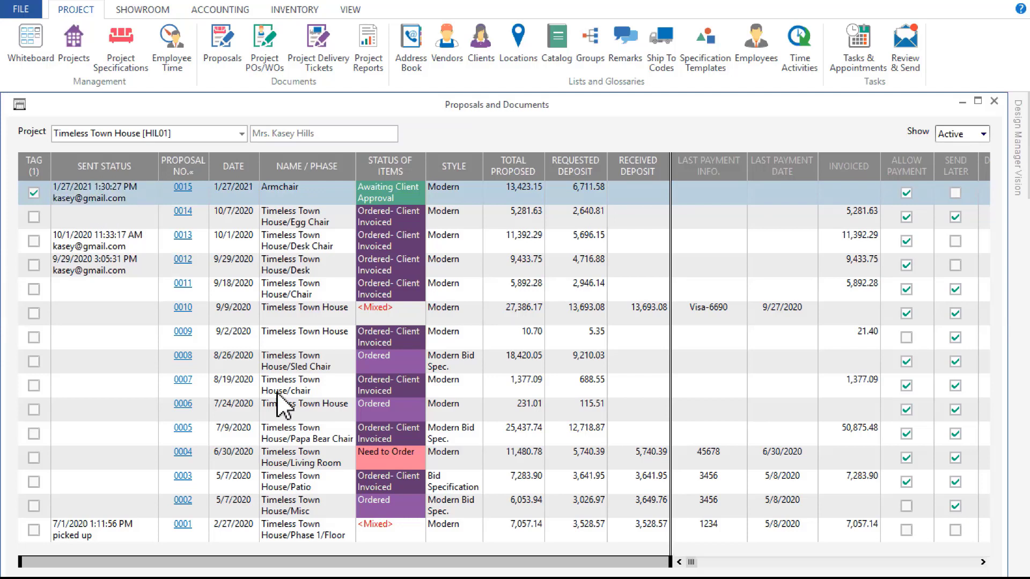
- Switch to Outlook, follow the document link in the proposal email, and review the armchair proposal on the client payment page
mouse_move(311, 578)
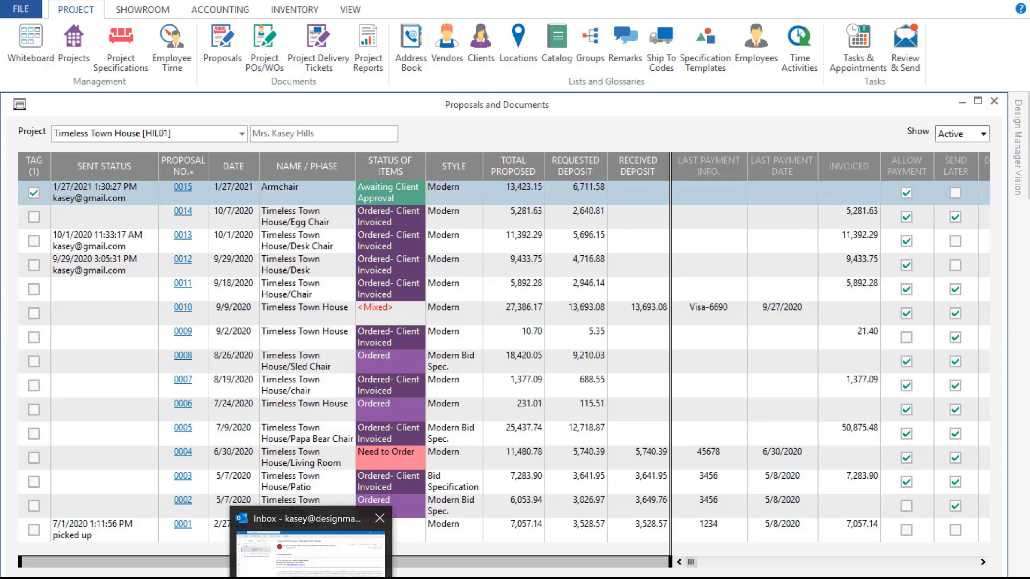
left_click(311, 552)
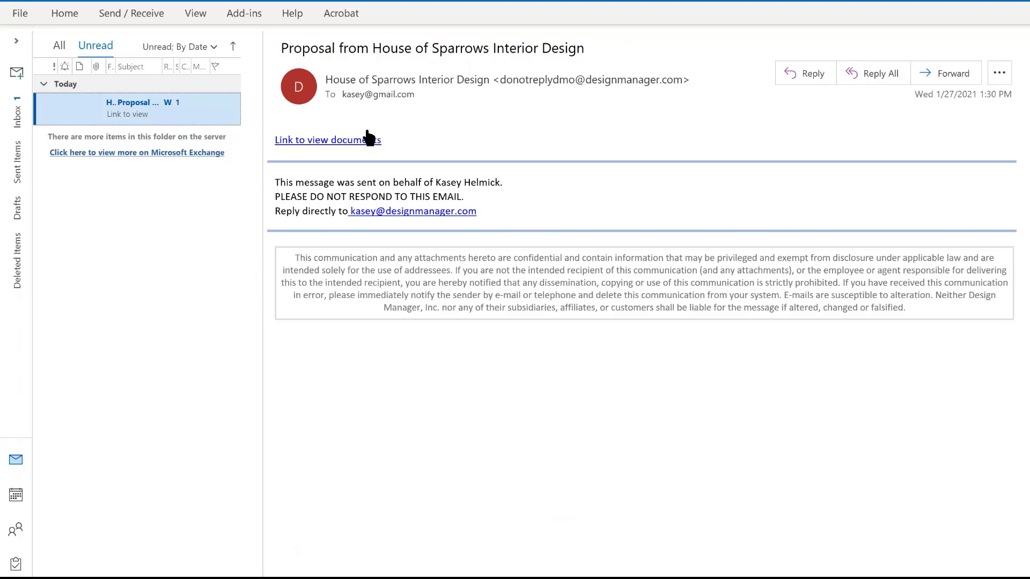
left_click(327, 142)
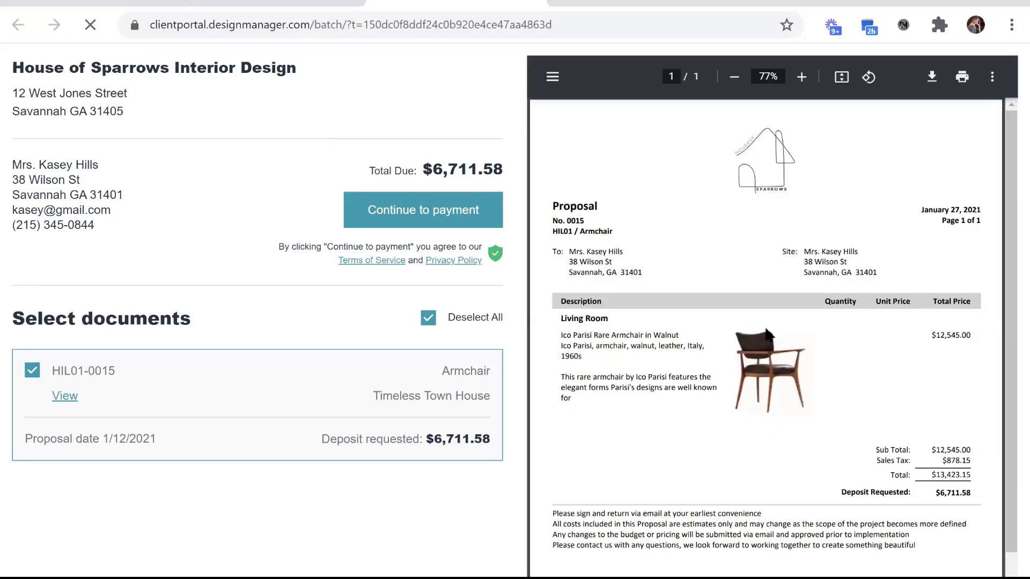
scroll(766, 334, "down", 2)
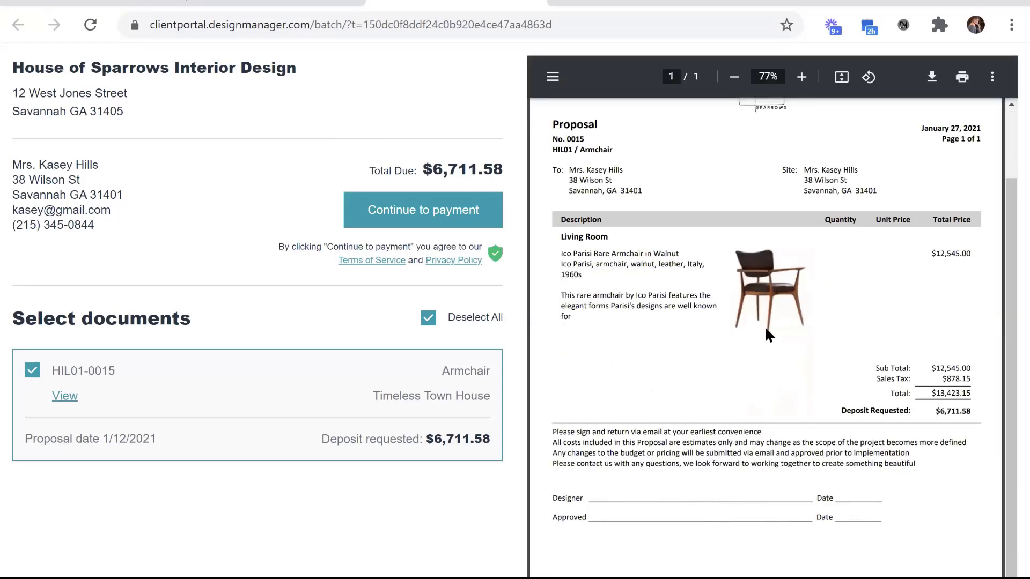
scroll(764, 326, "up", 2)
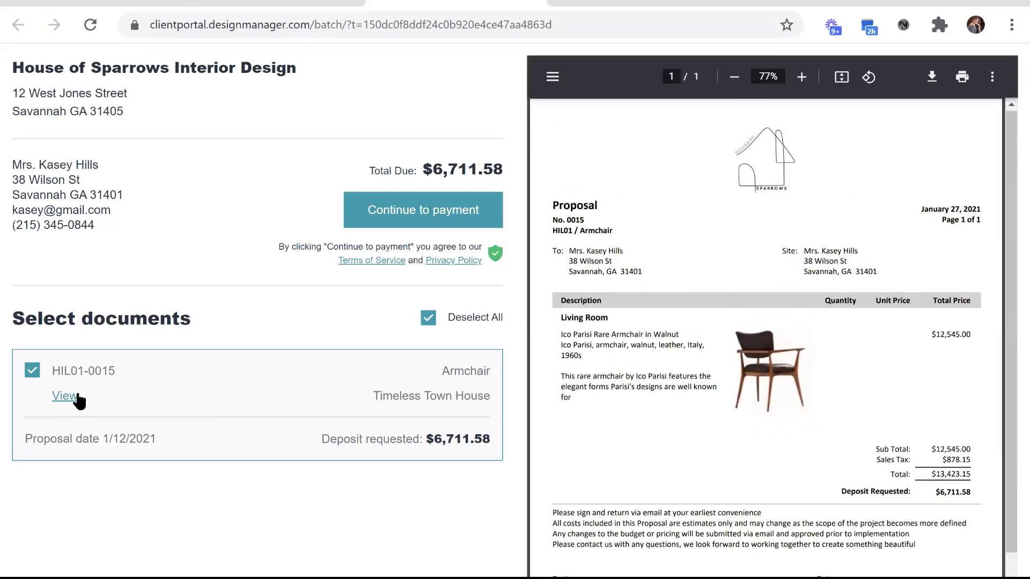
- Examine document selection and the payment methods for the armchair deposit, including Credit Card, and close the payment dialog without paying
left_click(33, 371)
left_click(35, 375)
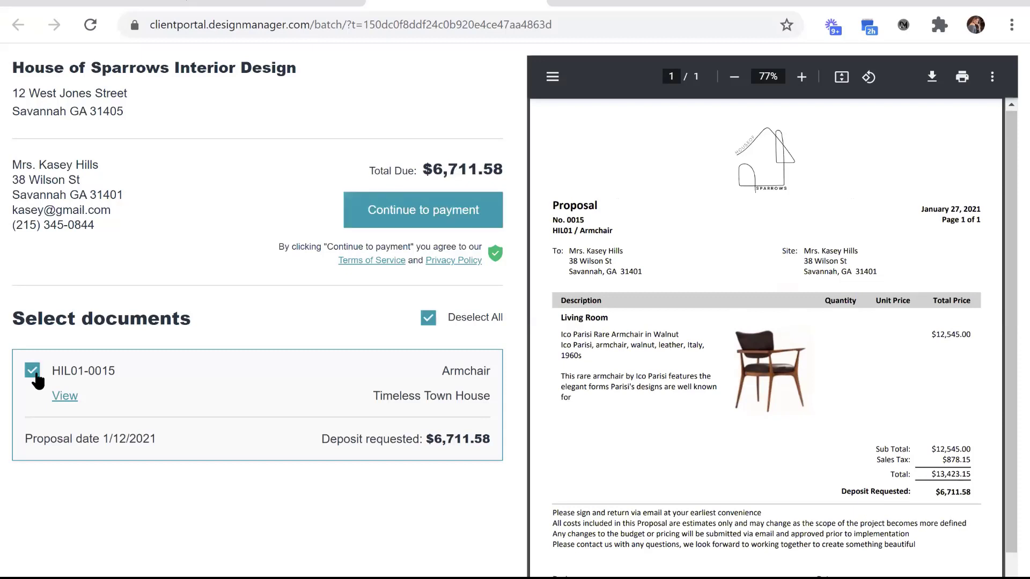
left_click(378, 209)
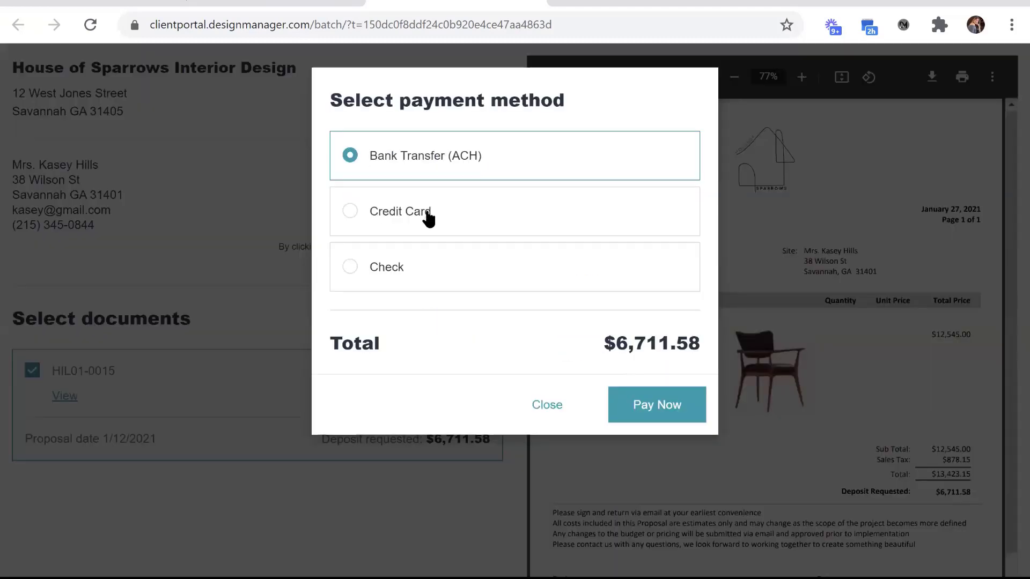
left_click(409, 212)
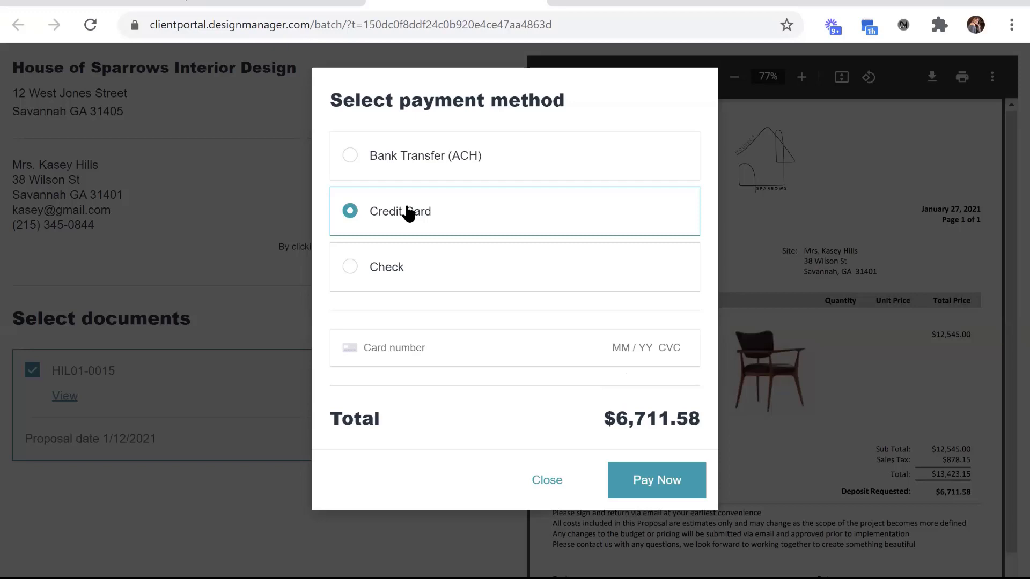
left_click(547, 480)
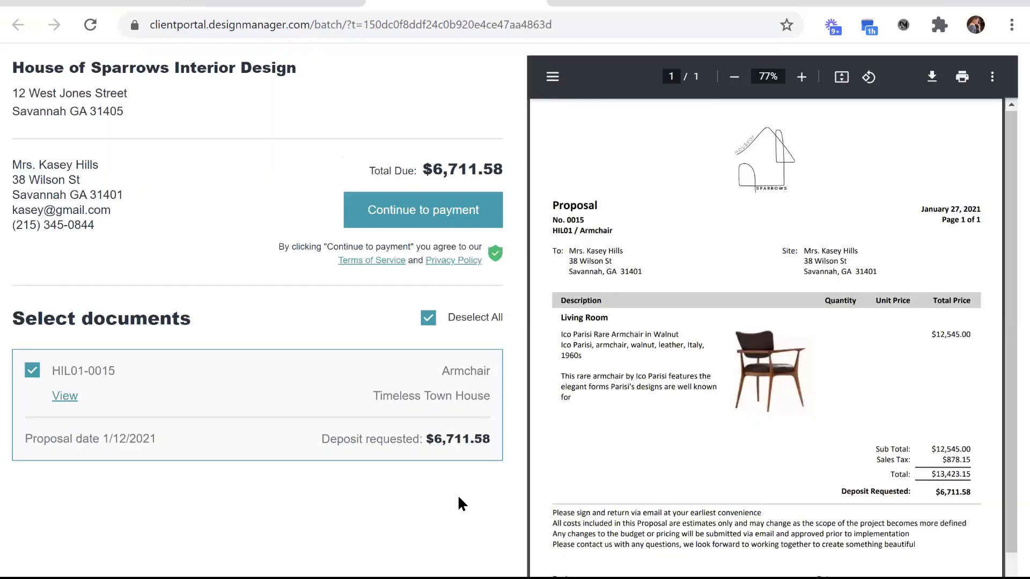
- Switch to Design Manager, close the proposals, and list the purchase and work orders for the Timeless Town House project
mouse_move(541, 576)
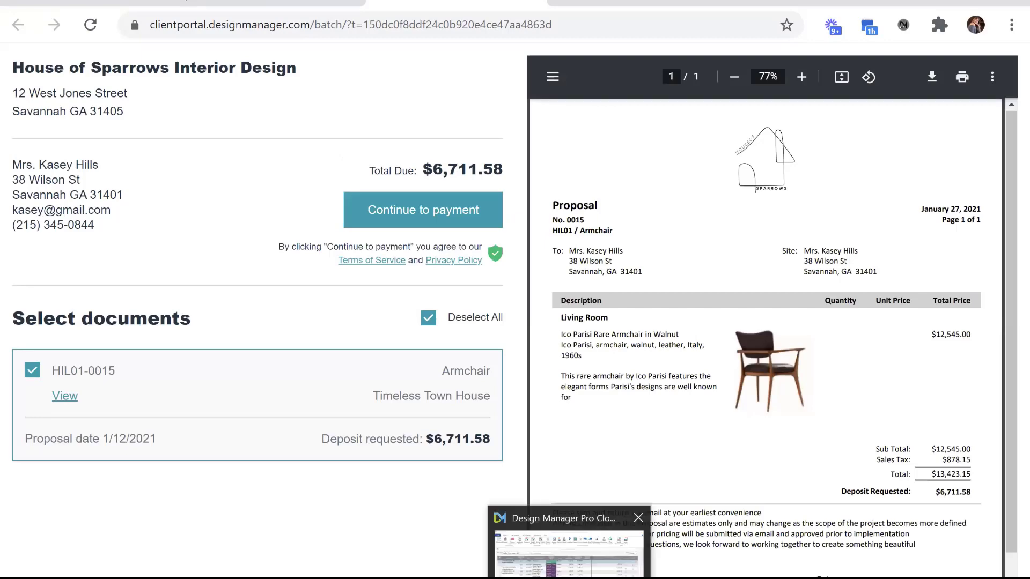
left_click(569, 552)
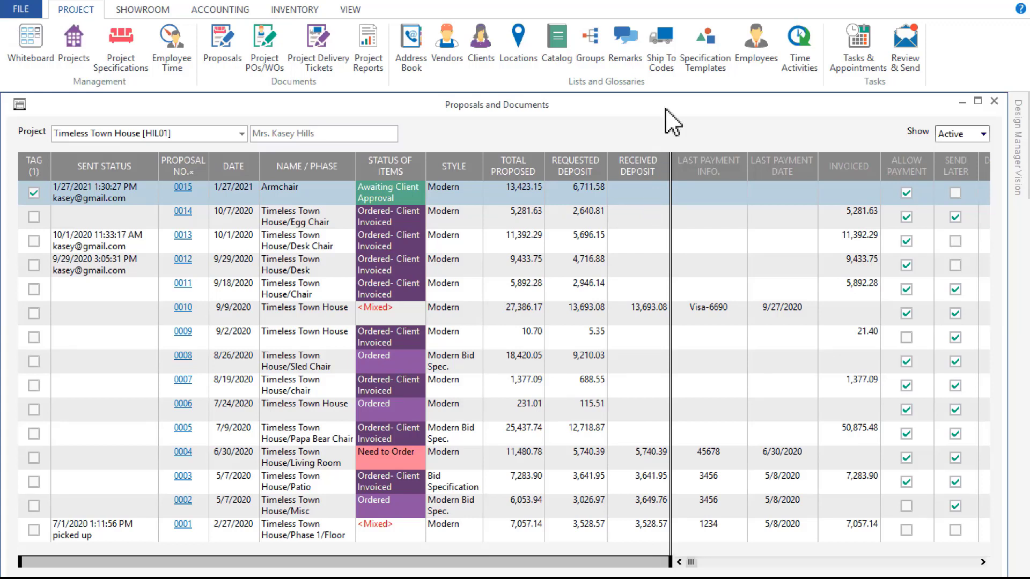
left_click(993, 102)
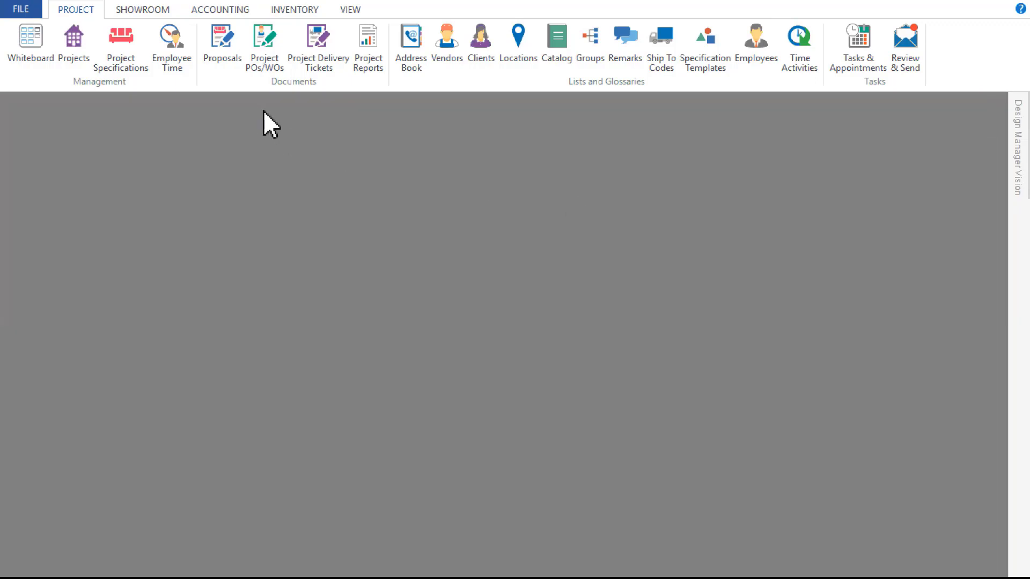
left_click(259, 71)
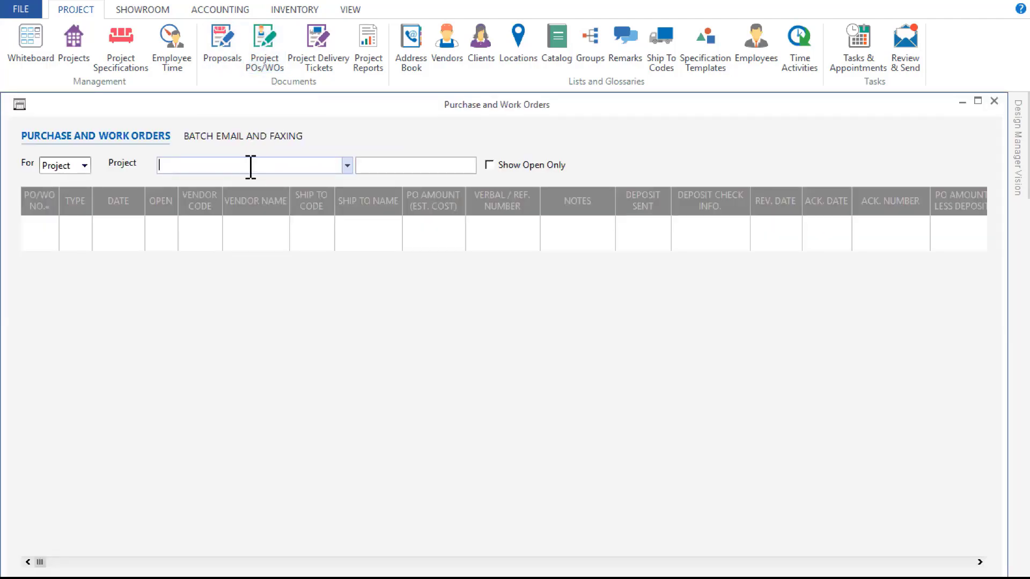
type("p")
key("BackSpace")
type("ti")
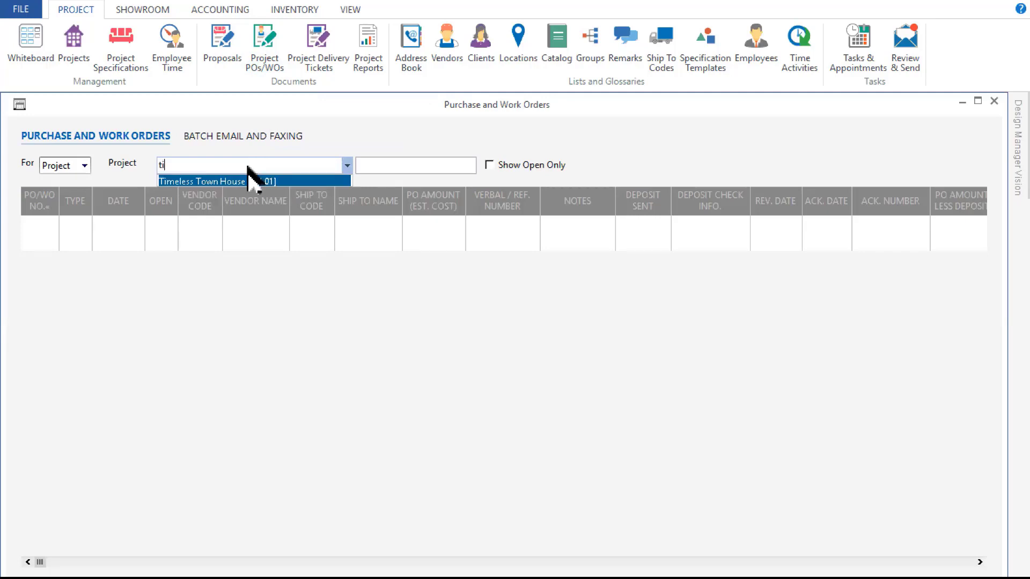
key("Return")
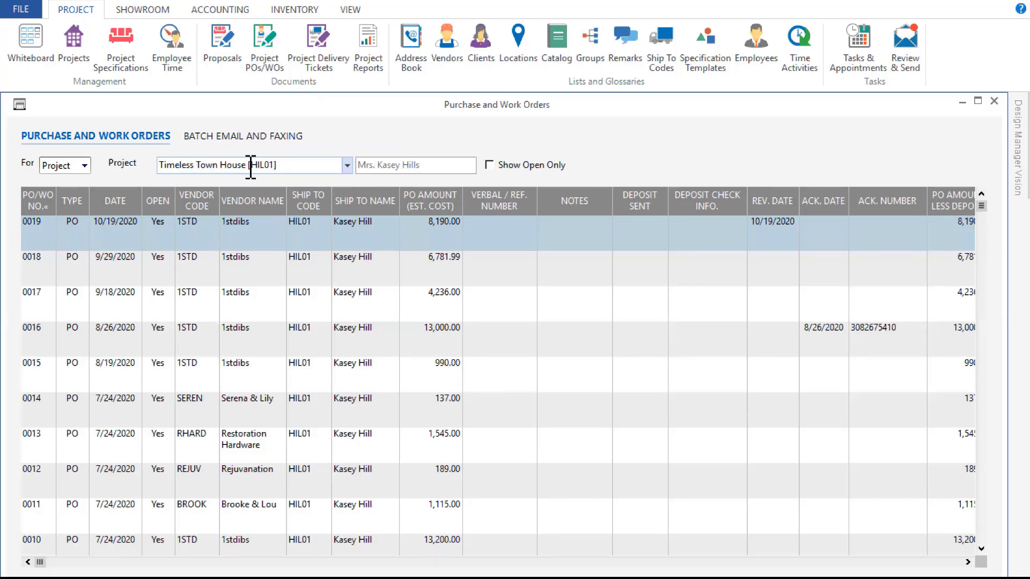
- Generate a new purchase order to 1stdibs for the Ico Parisi Rare Armchair in Walnut, and preview it
left_click(83, 577)
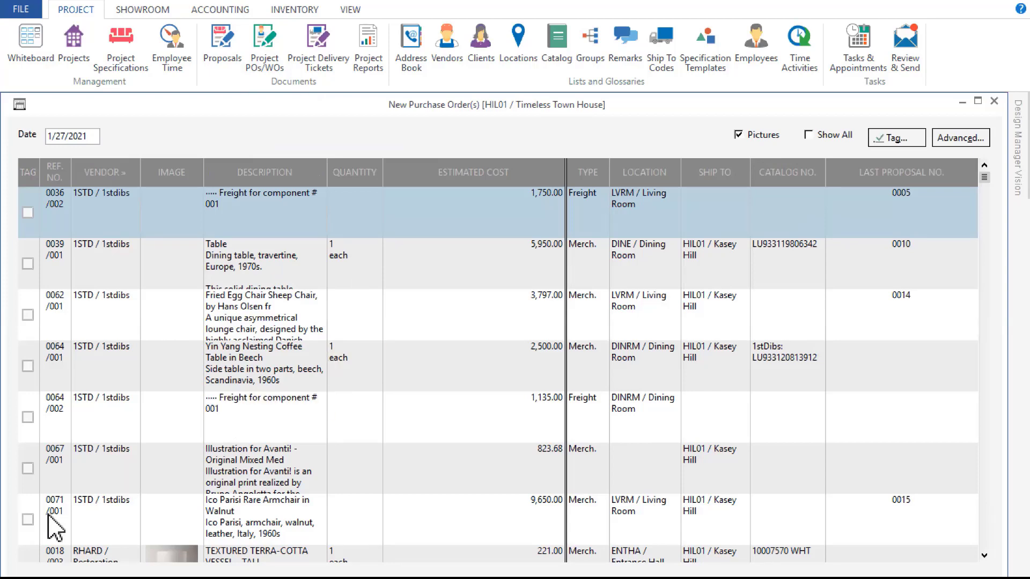
left_click(27, 519)
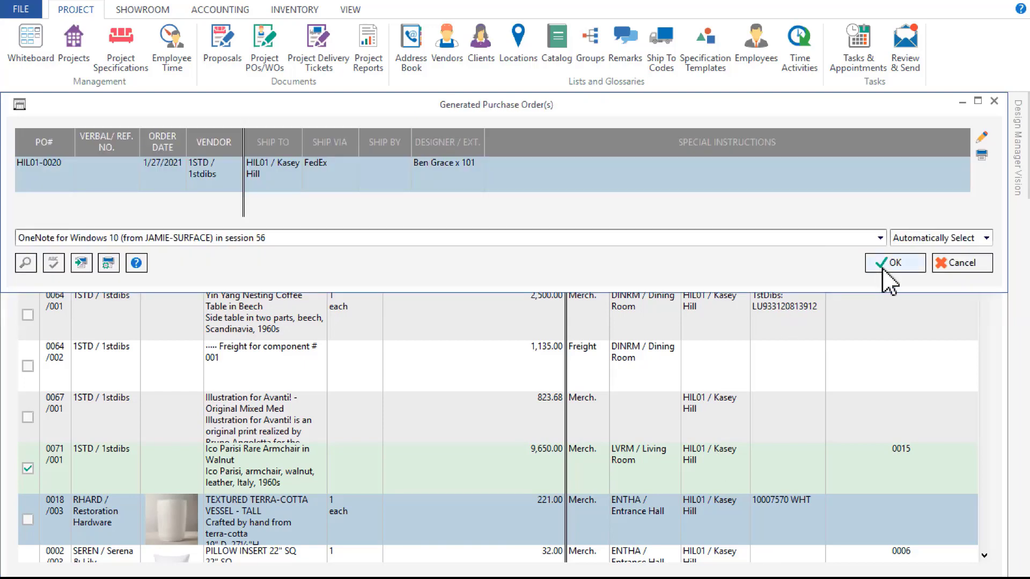
left_click(880, 264)
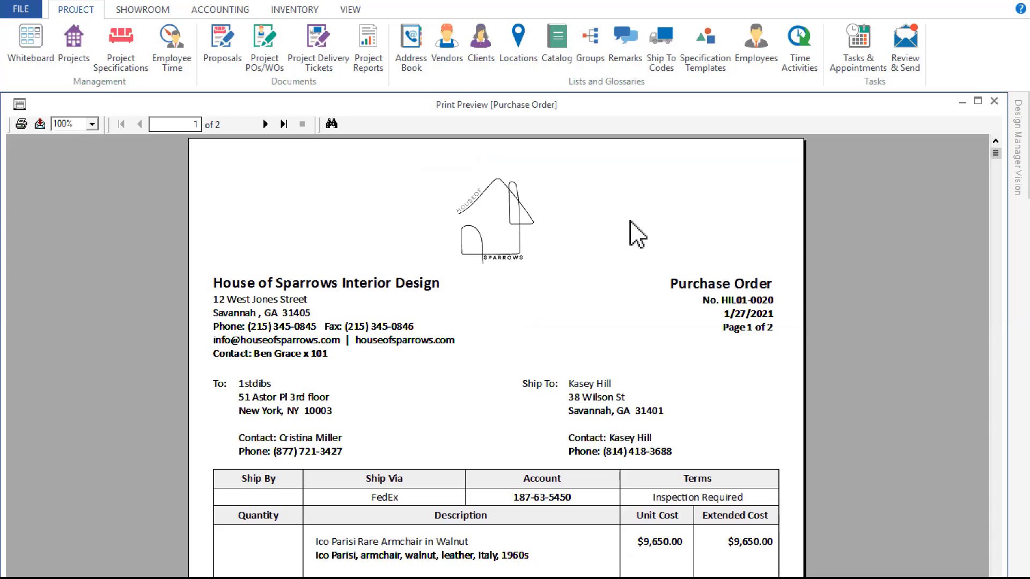
- Review both pages of the armchair purchase order, and close the preview to return to the purchase order list
scroll(812, 284, "down", 2)
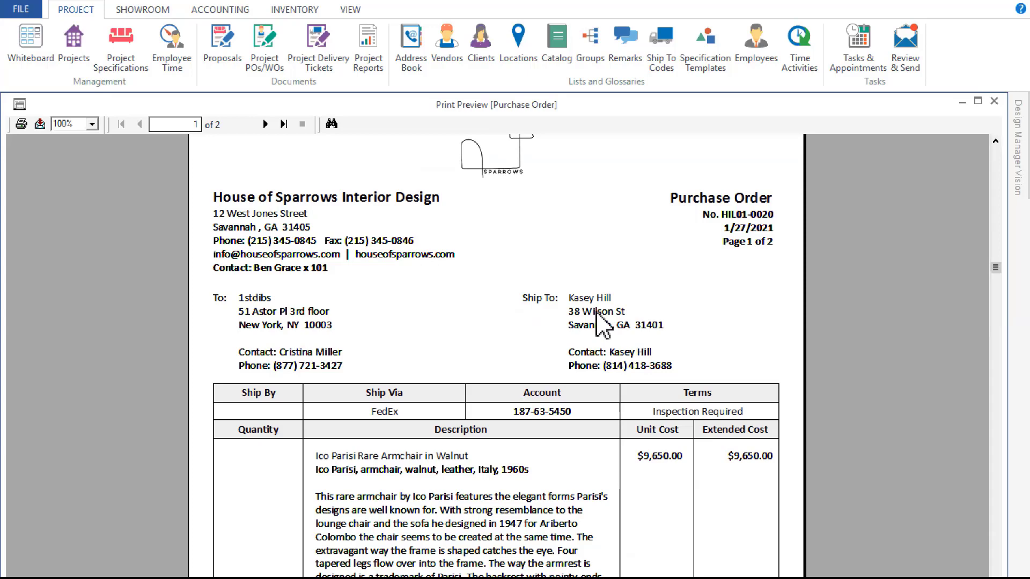
scroll(600, 325, "down", 5)
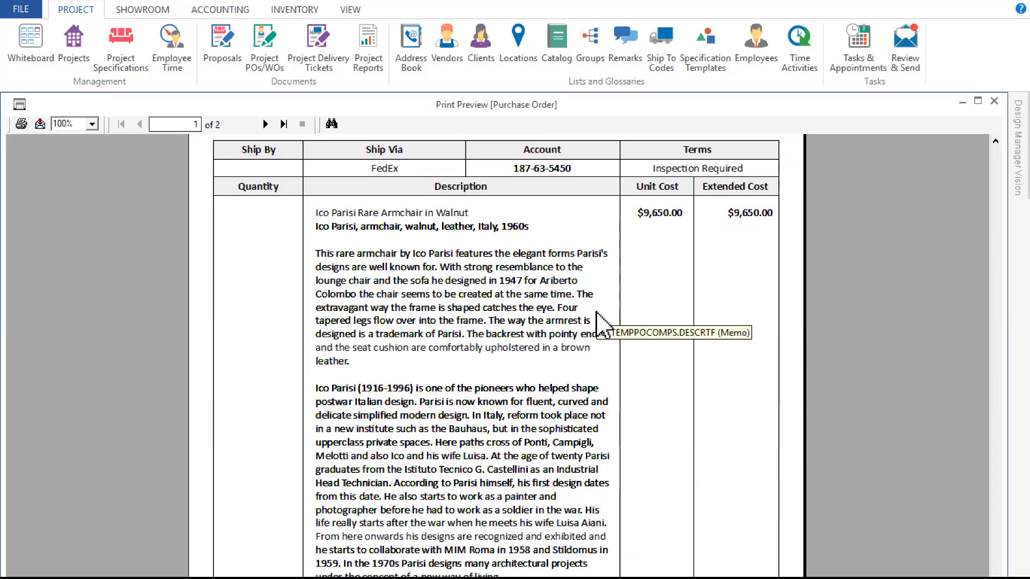
left_click(265, 124)
scroll(628, 339, "up", 6)
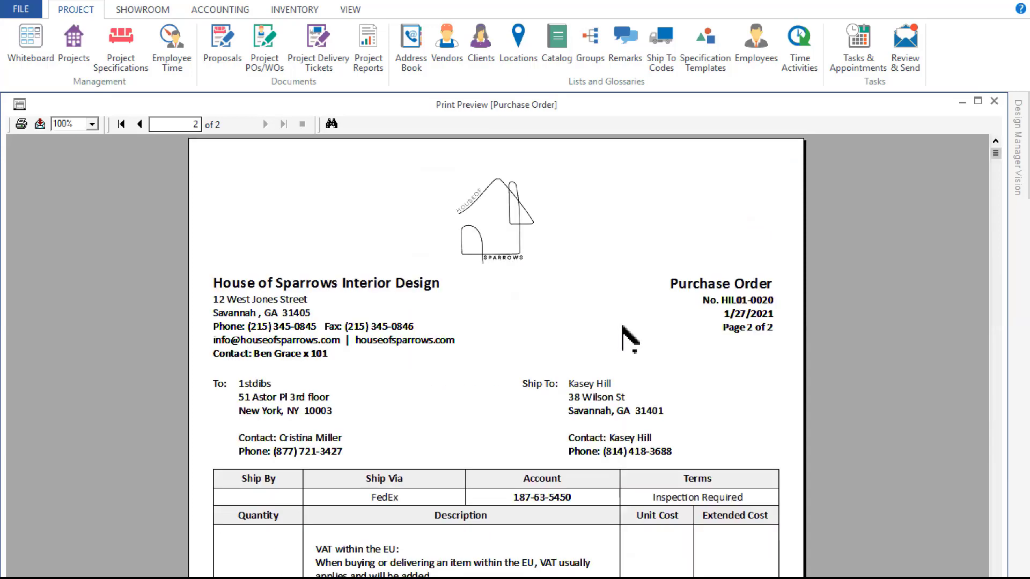
left_click(994, 101)
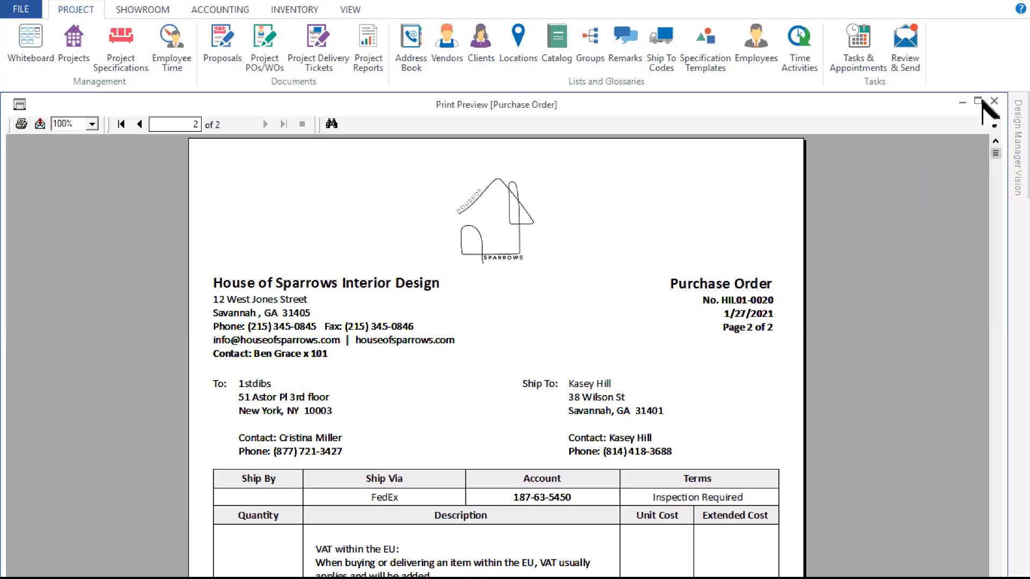
left_click(475, 350)
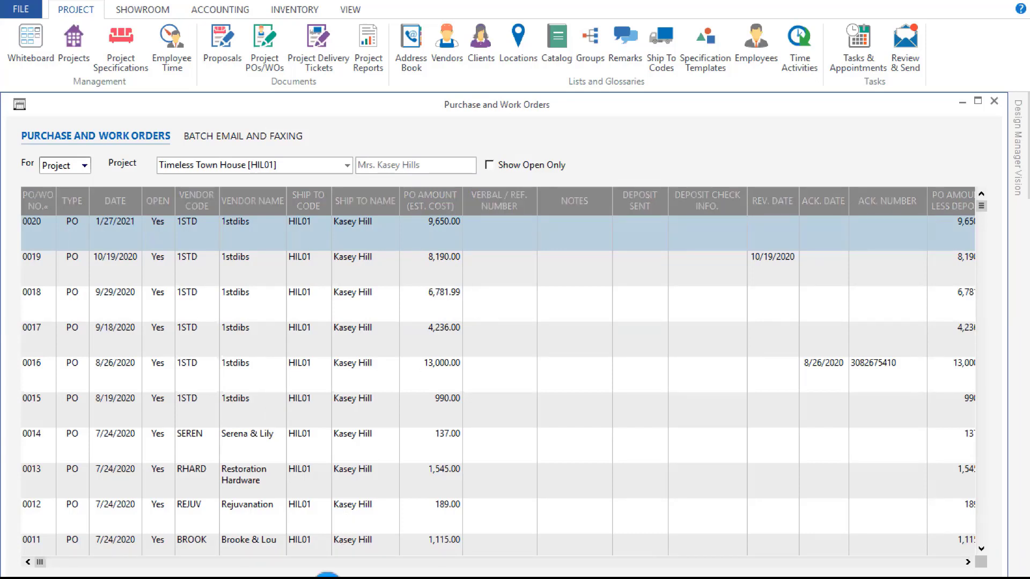
- Examine the order status of the armchair purchase order and its item's tracking fields, and close the status and purchase order windows
key("Return")
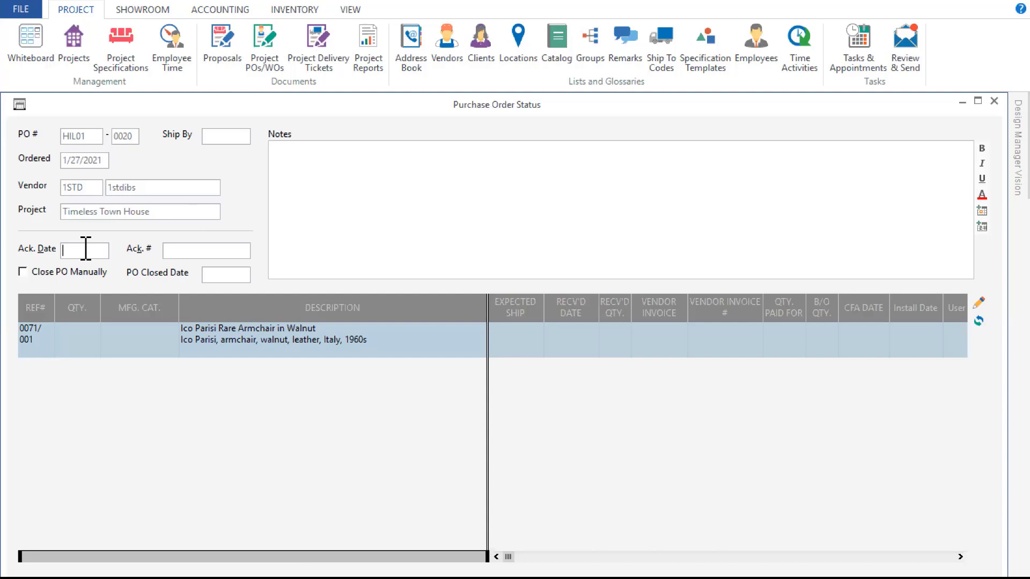
left_click(193, 247)
left_click(979, 304)
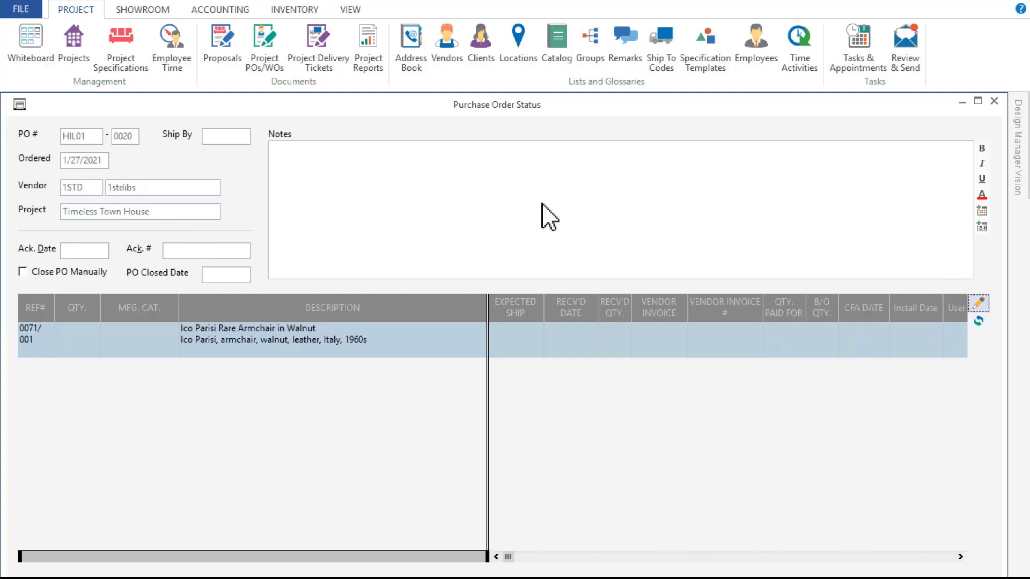
left_click(283, 256)
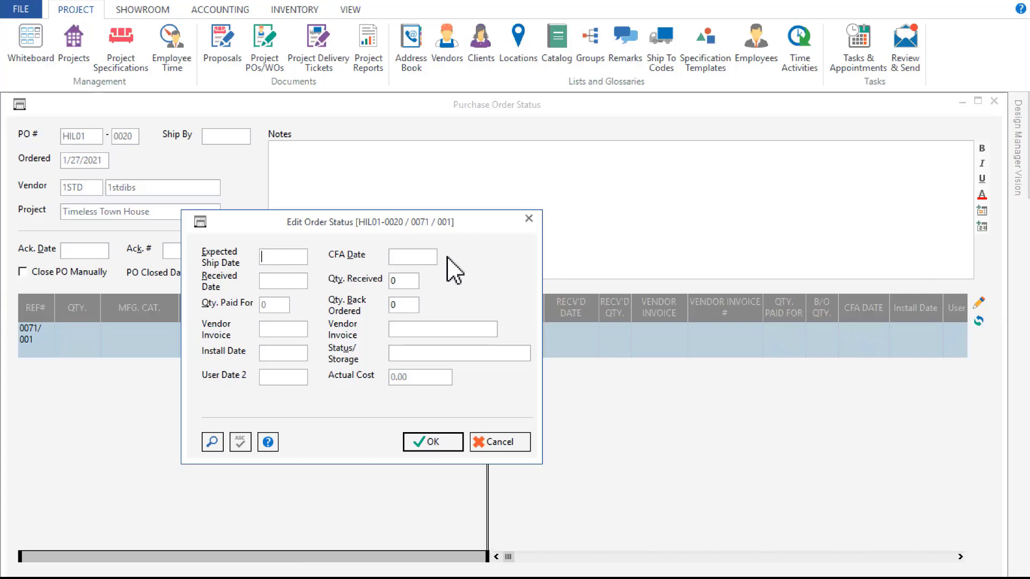
left_click(529, 219)
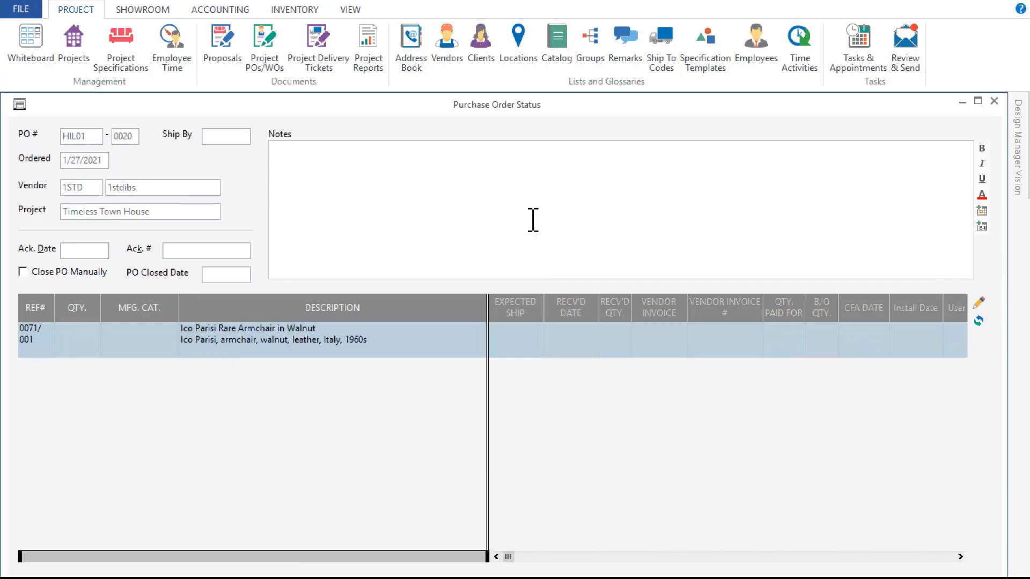
left_click(989, 105)
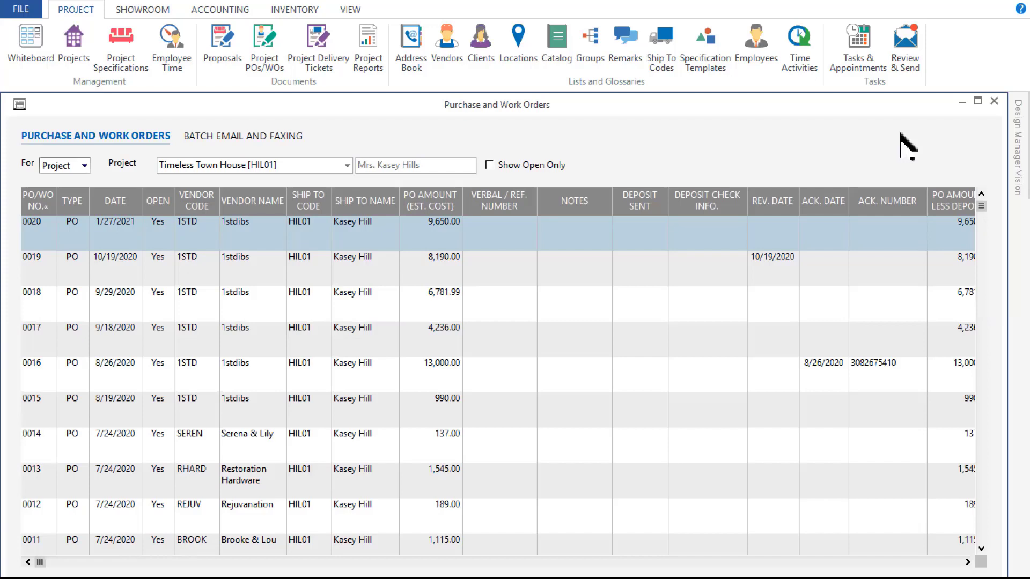
left_click(994, 101)
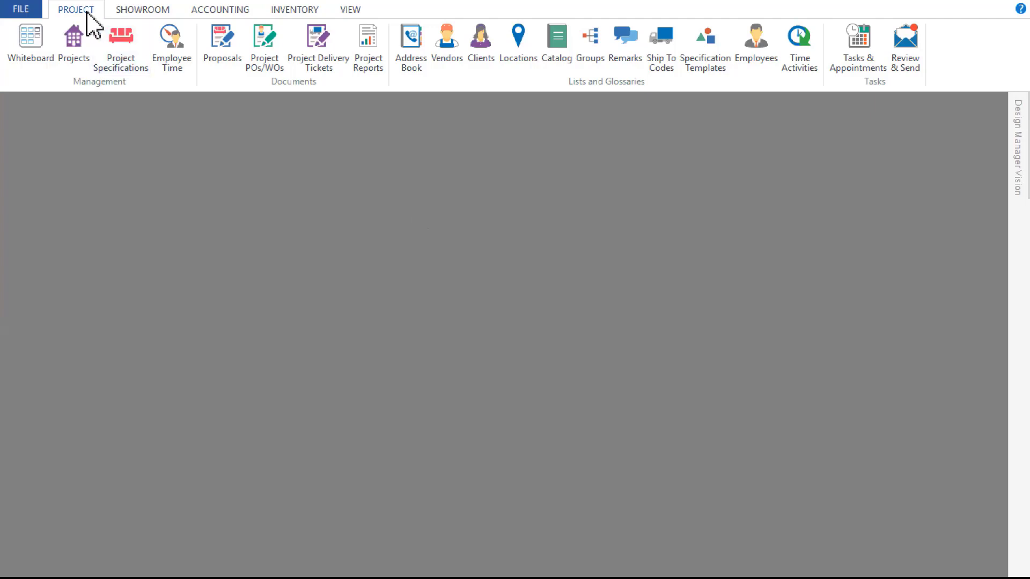
- Start a new client invoice in Accounting for the Timeless Town House project
left_click(243, 13)
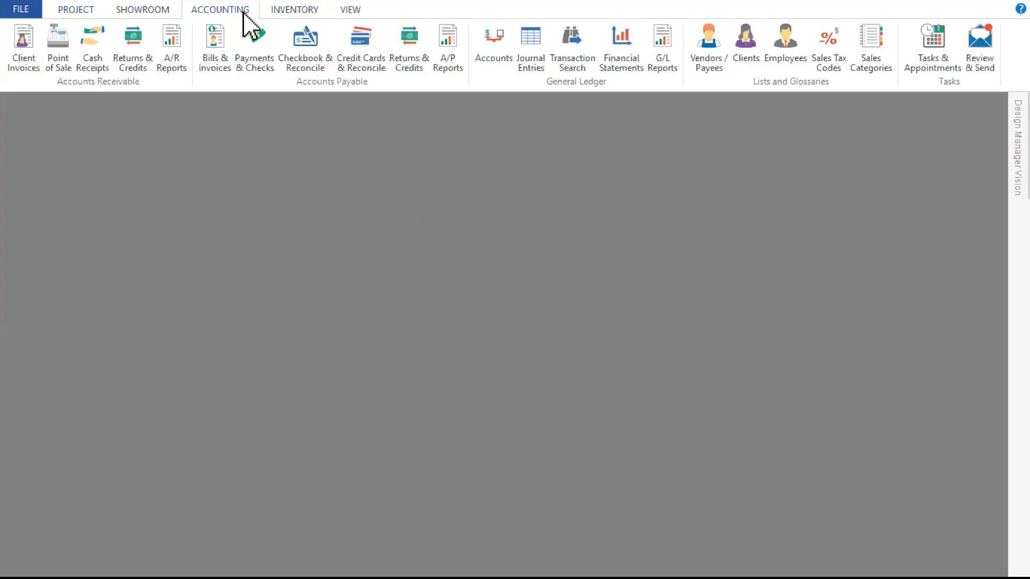
left_click(17, 53)
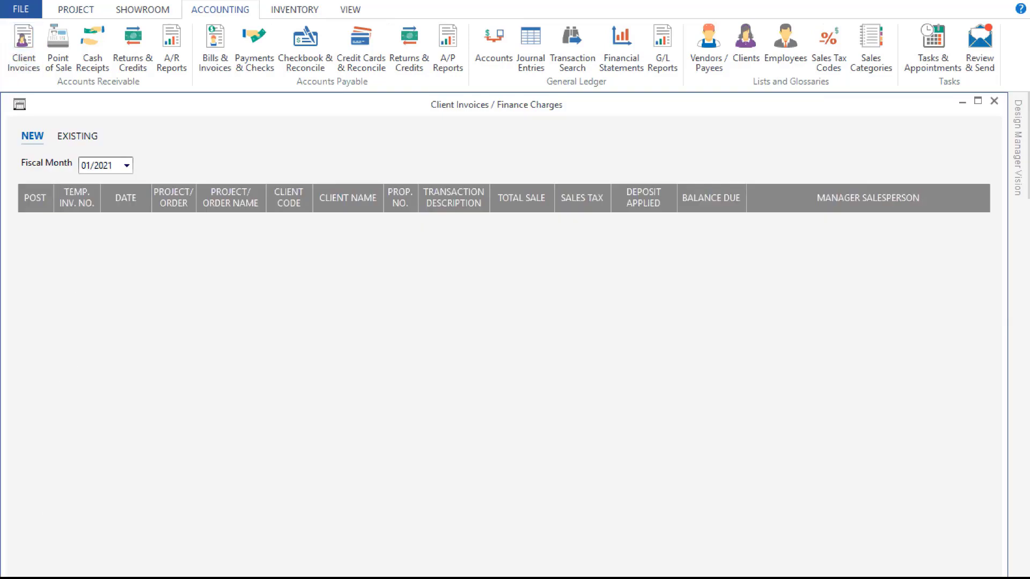
double_click(244, 230)
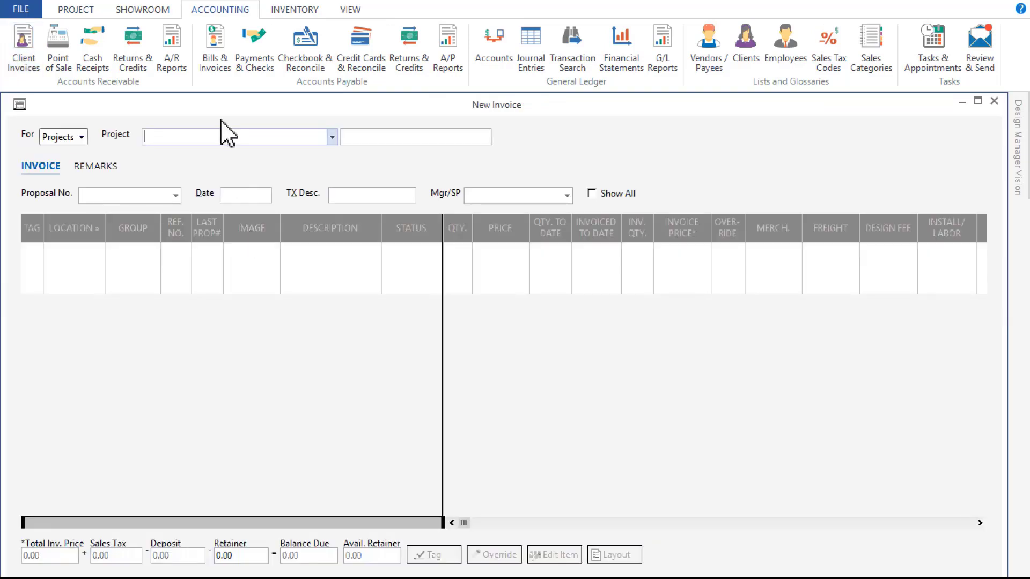
type("tim")
key("Return")
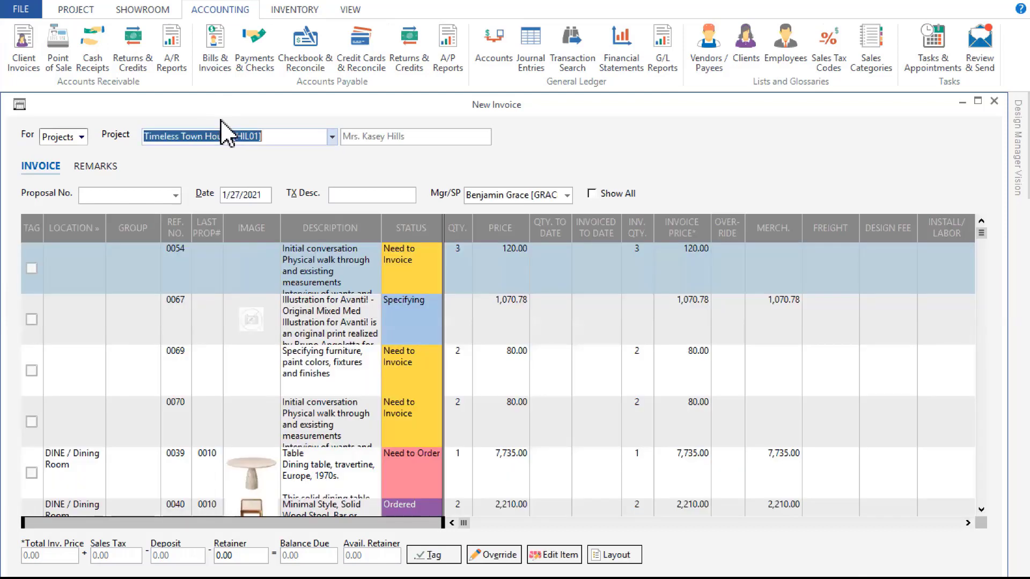
- Sort the invoice items by descending reference number and invoice the Ico Parisi Rare Armchair in Walnut, proceeding to posting
left_click(179, 229)
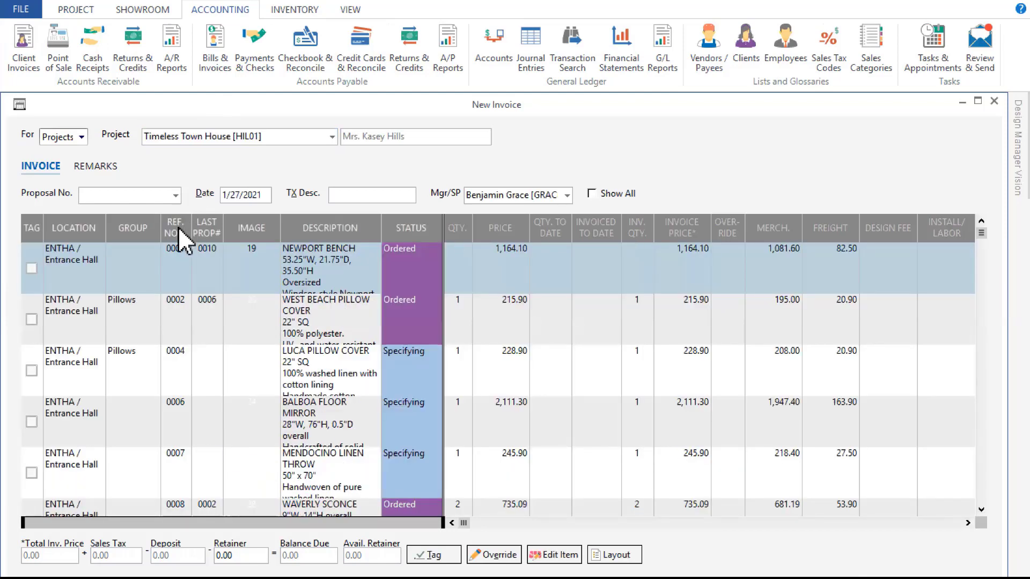
left_click(178, 227)
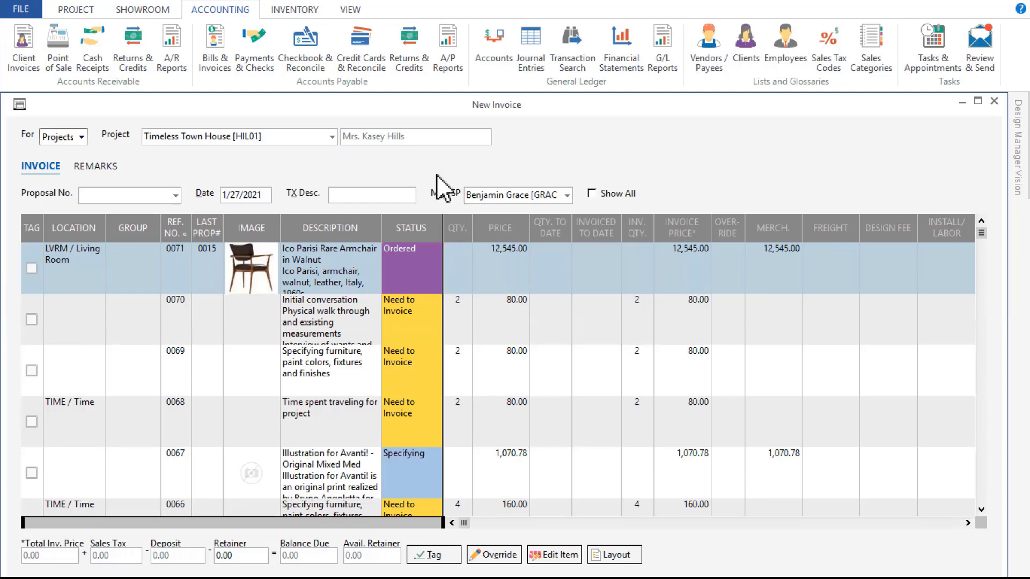
left_click(31, 268)
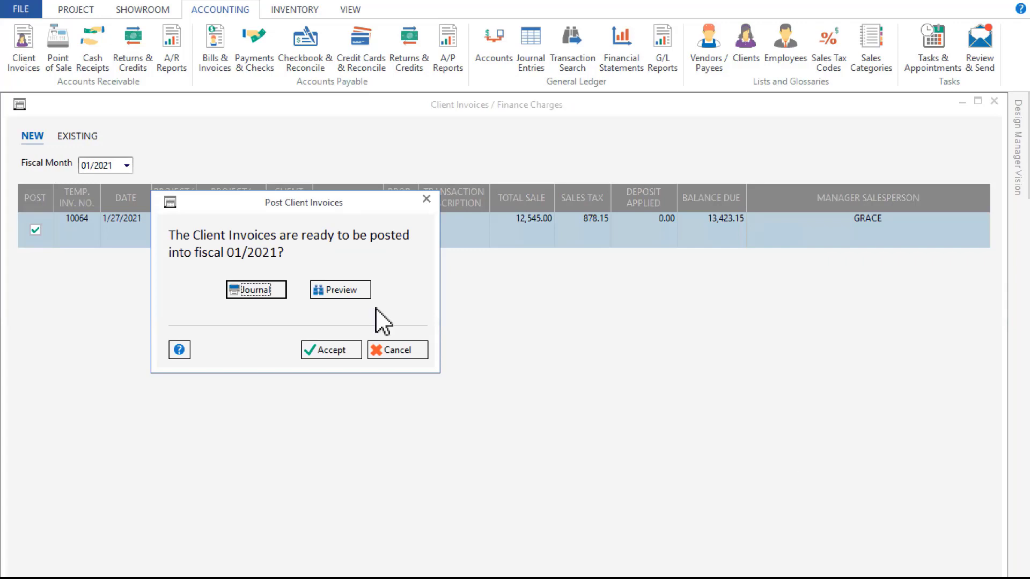
- Preview the armchair invoice in the Modern style and review it down to the balance due
left_click(358, 297)
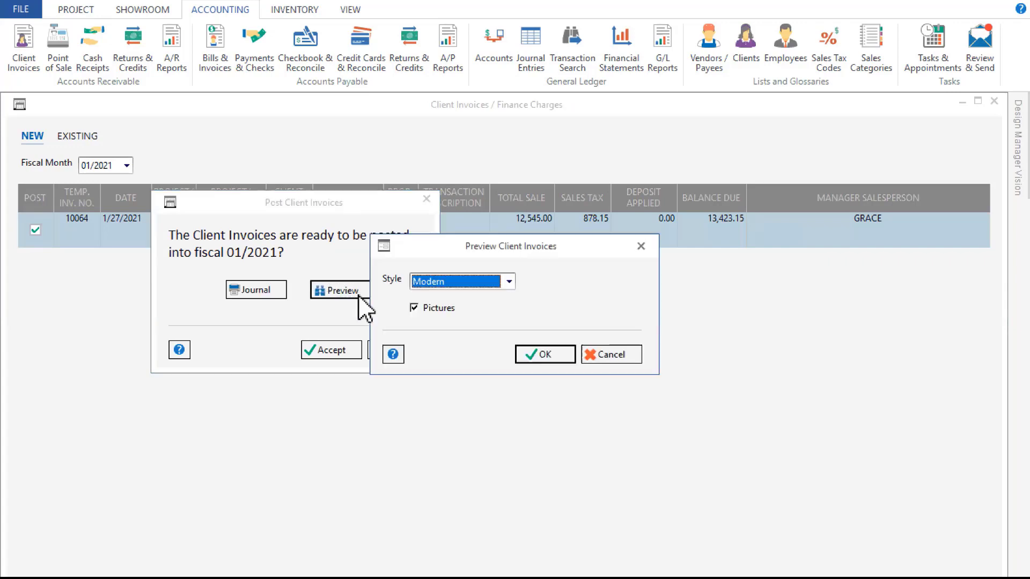
left_click(509, 283)
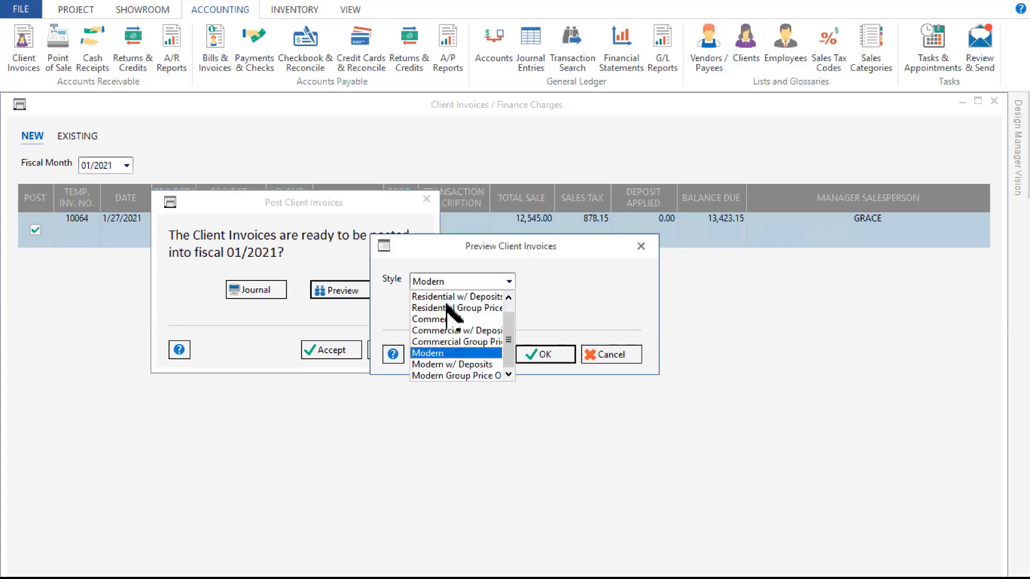
left_click(449, 352)
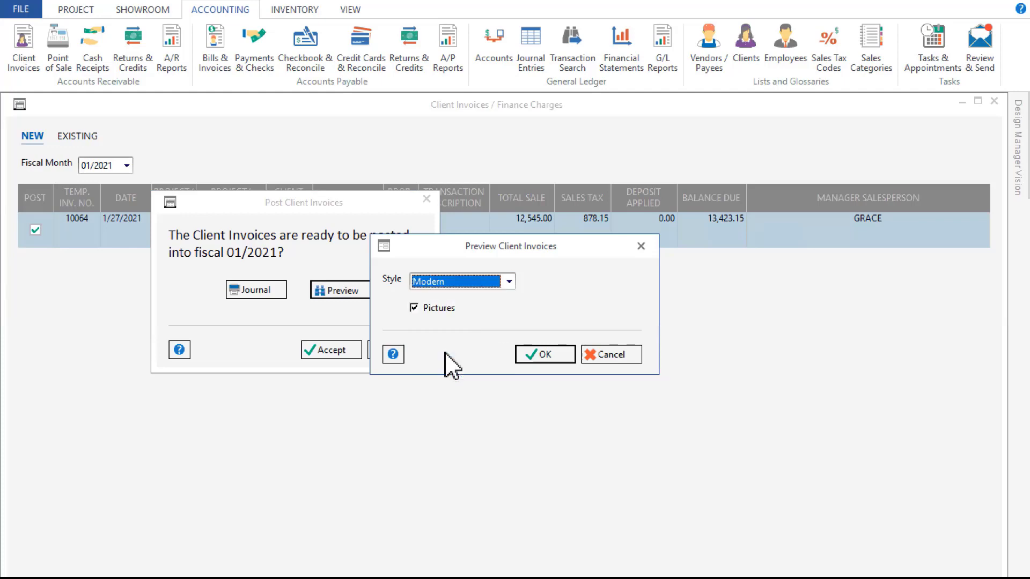
left_click(543, 355)
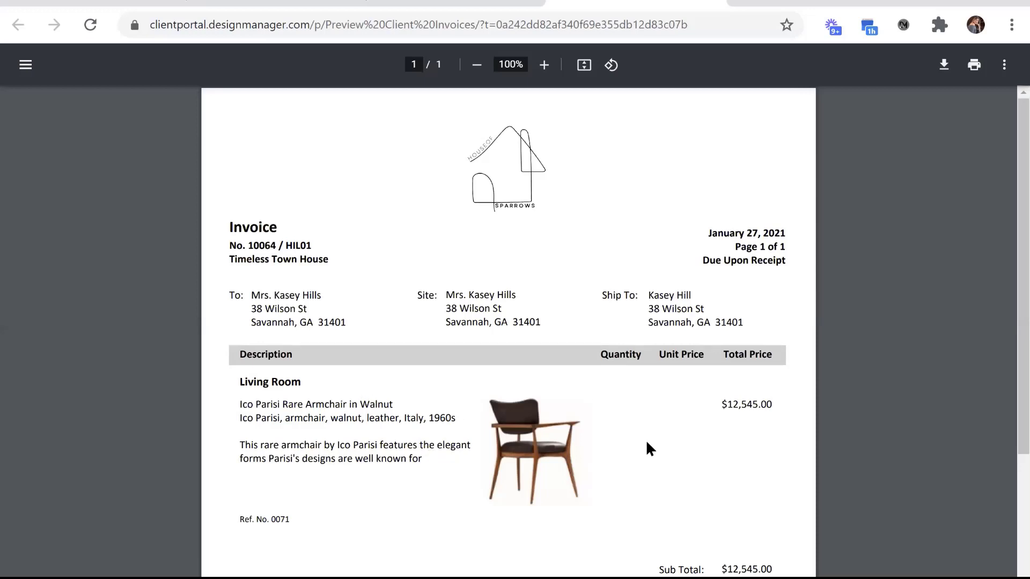
scroll(647, 443, "down", 3)
scroll(646, 442, "down", 2)
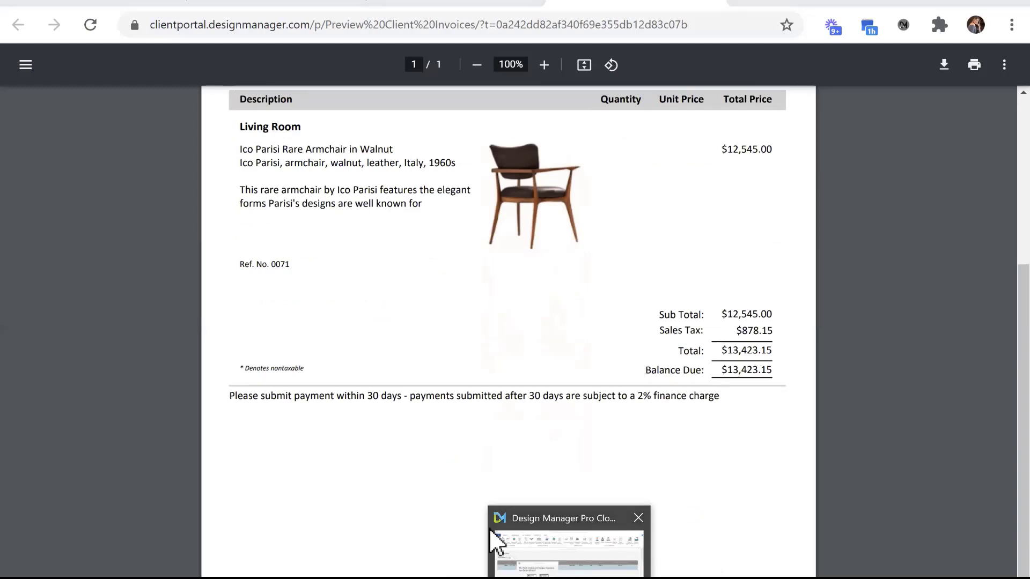
- Switch back to Design Manager, post the armchair invoice into fiscal 01/2021, and list the existing client invoices
left_click(496, 536)
left_click(340, 351)
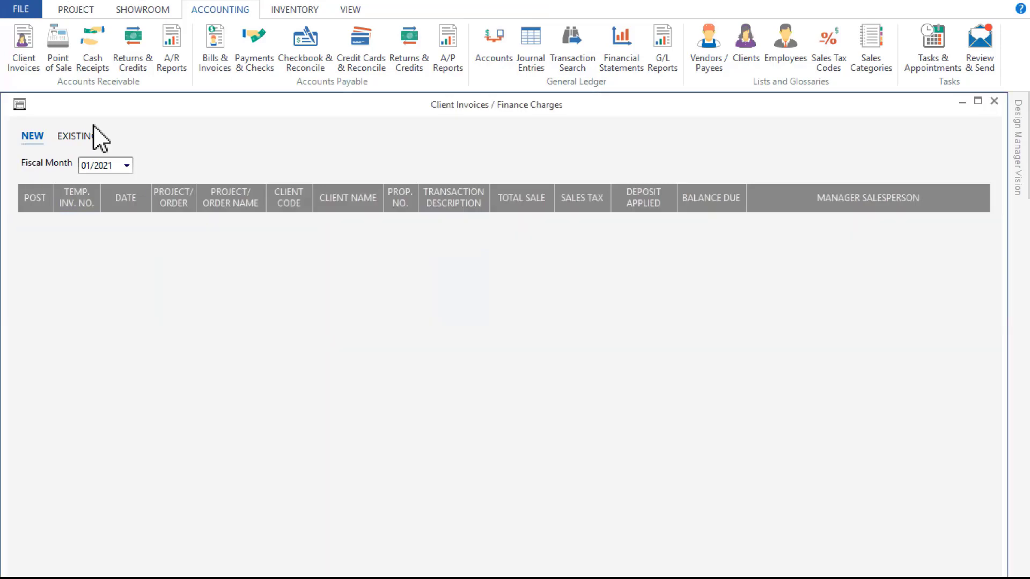
left_click(84, 138)
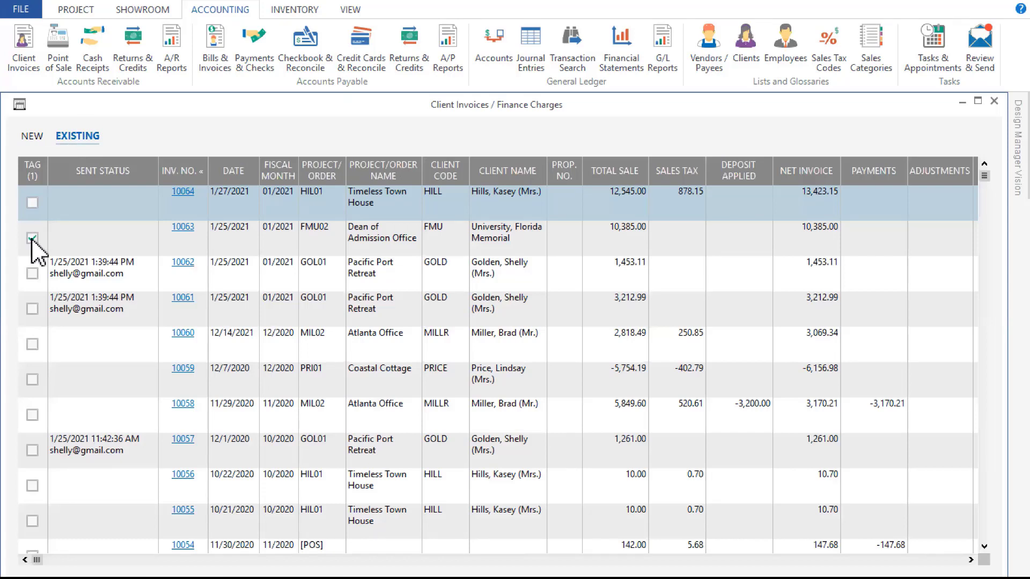
- Tag the new Timeless Town House invoice, email it to the client, and close the client invoices
left_click(32, 202)
left_click(351, 569)
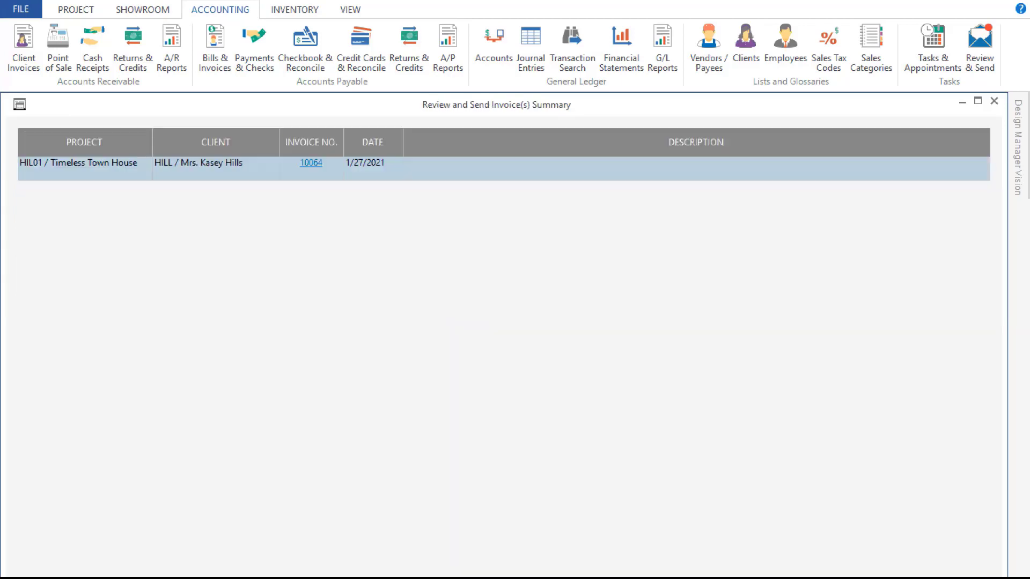
left_click(955, 575)
left_click(659, 496)
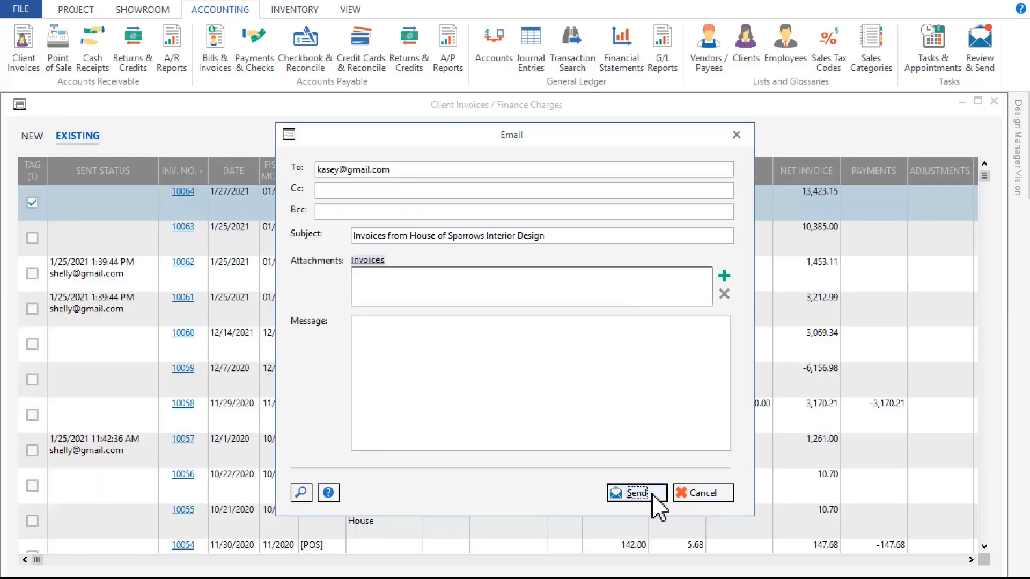
left_click(593, 366)
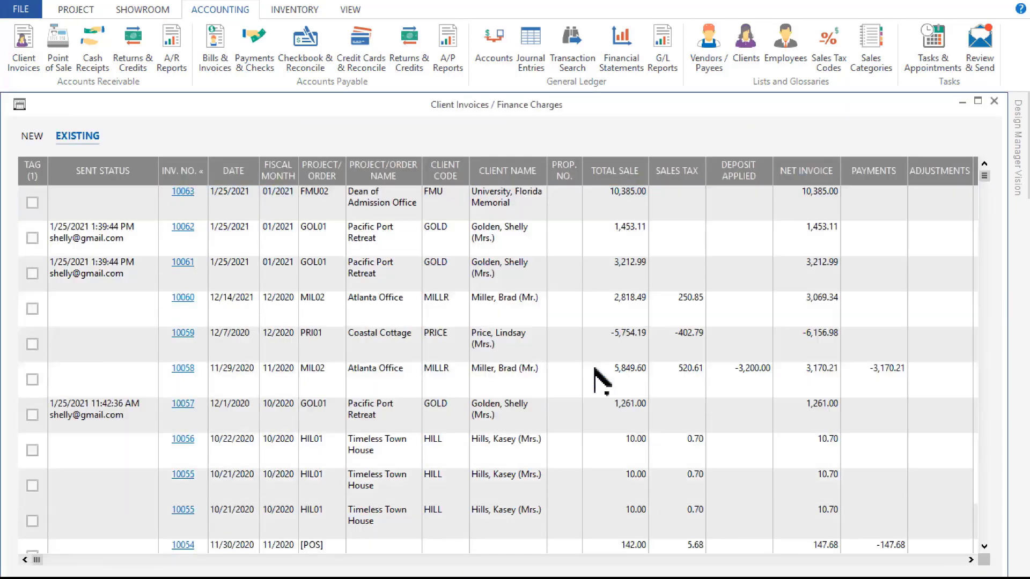
left_click(989, 102)
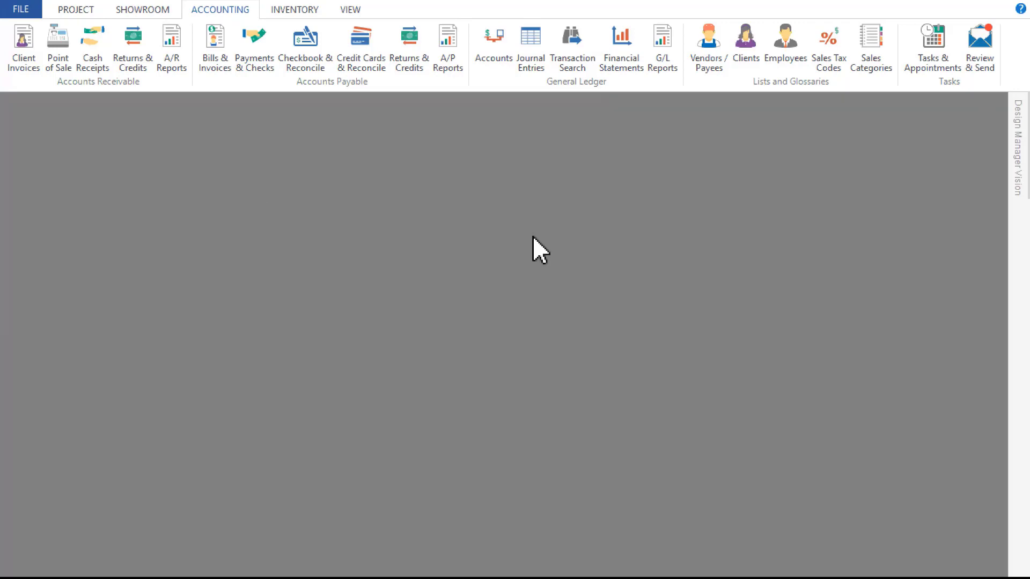
- View the Whiteboard of captured items and the list of open projects, and close both
left_click(74, 9)
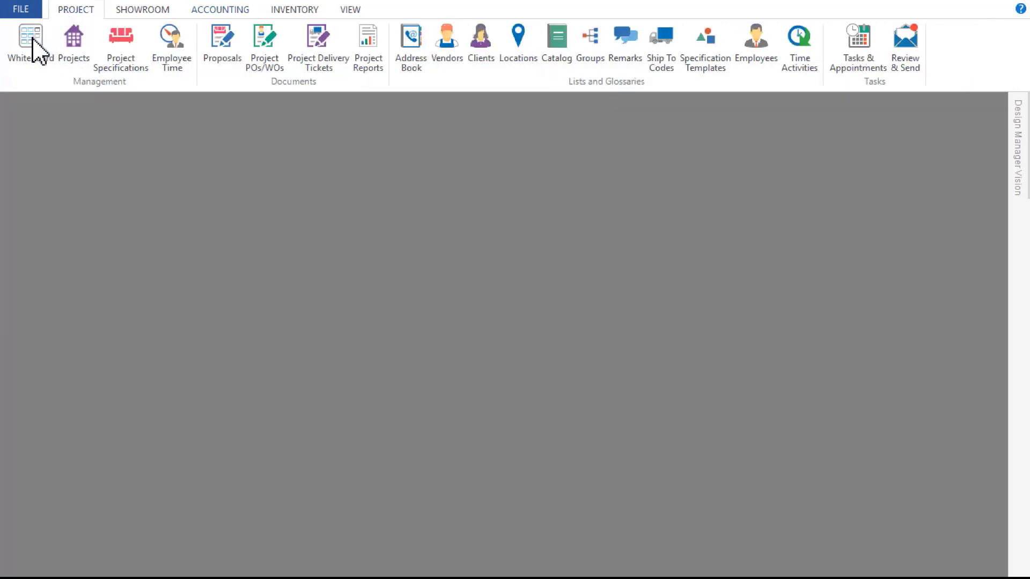
left_click(30, 46)
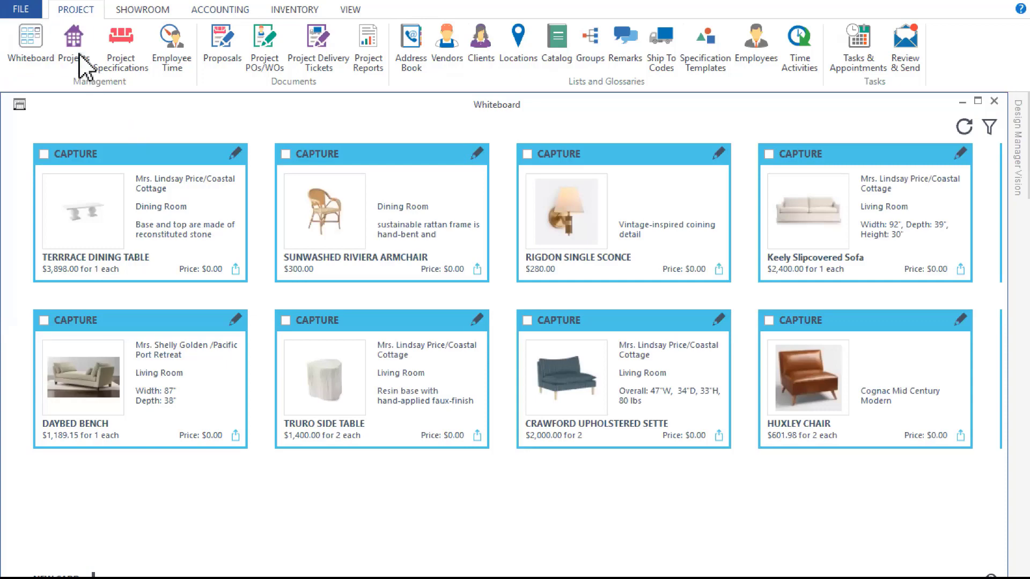
left_click(73, 47)
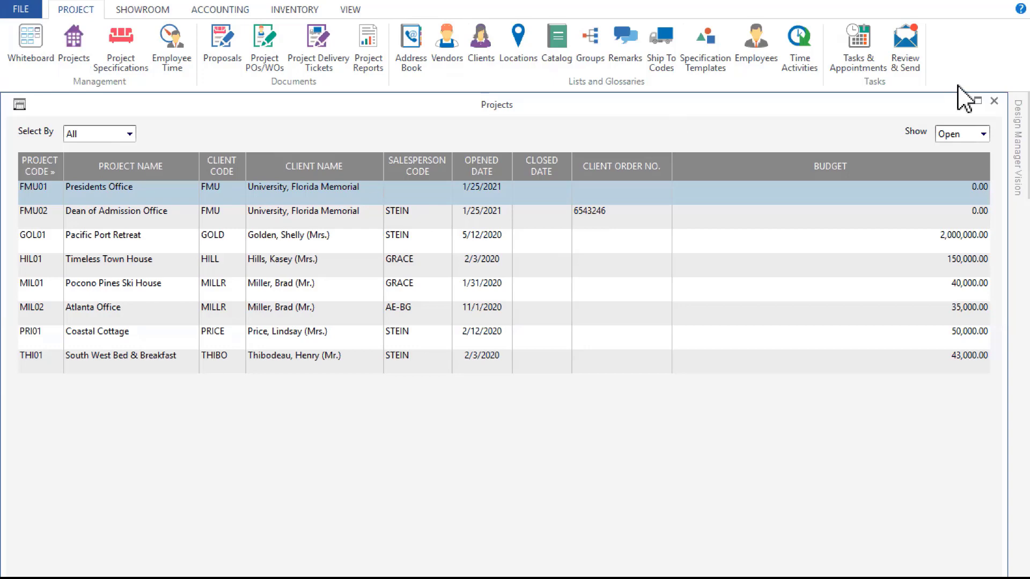
left_click(987, 103)
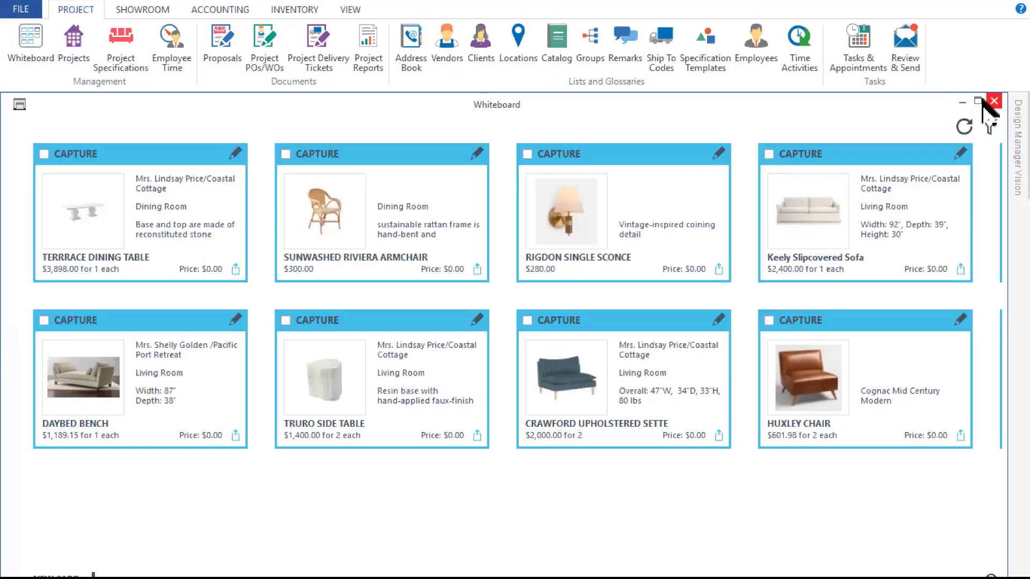
left_click(989, 102)
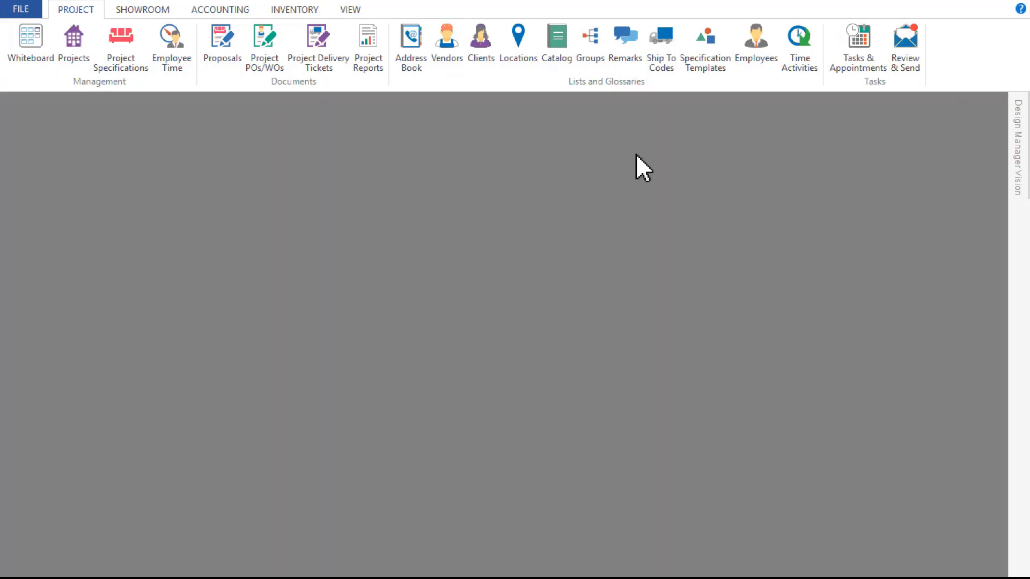